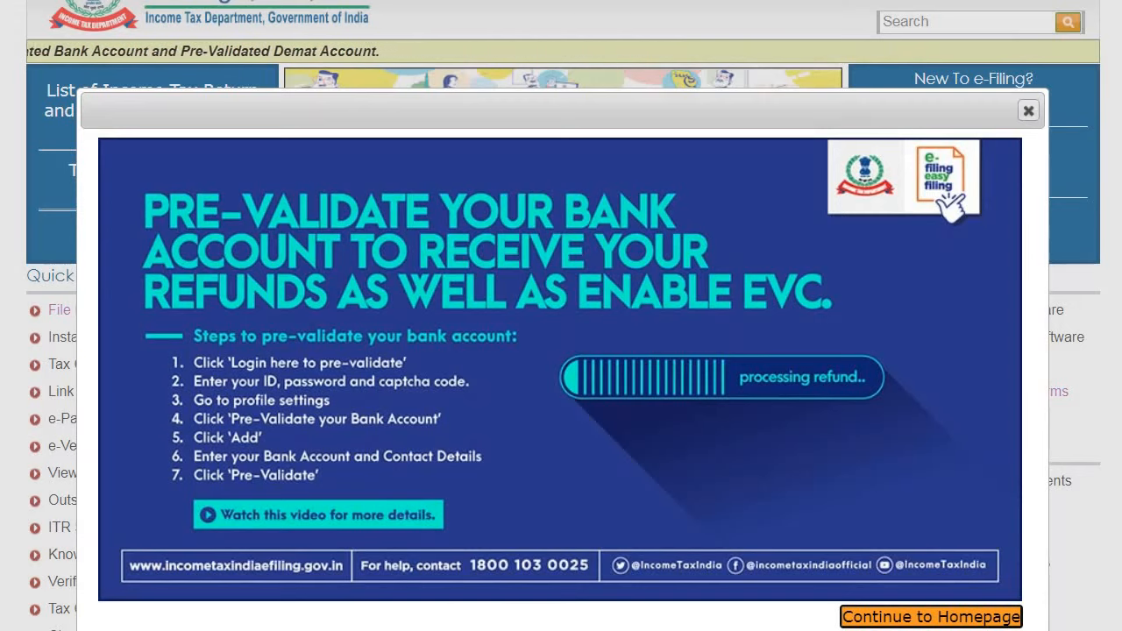
# Dismiss the bank account pre-validation notice and log in as a registered user with the user ID, account password and captcha
pyautogui.click(1029, 111)
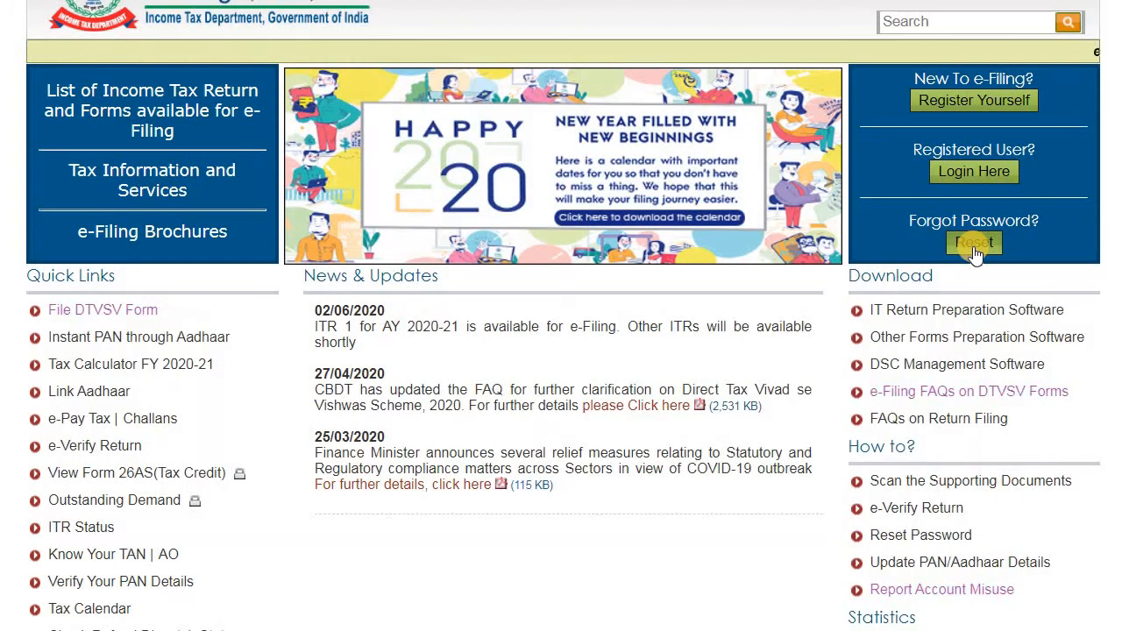
pyautogui.click(981, 184)
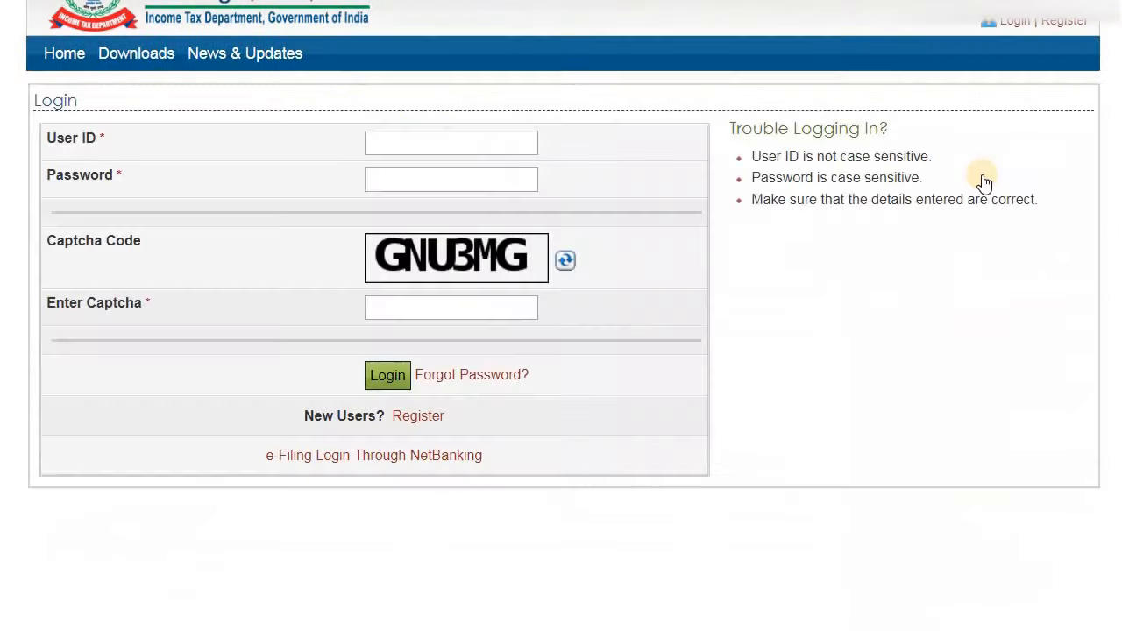
pyautogui.click(390, 141)
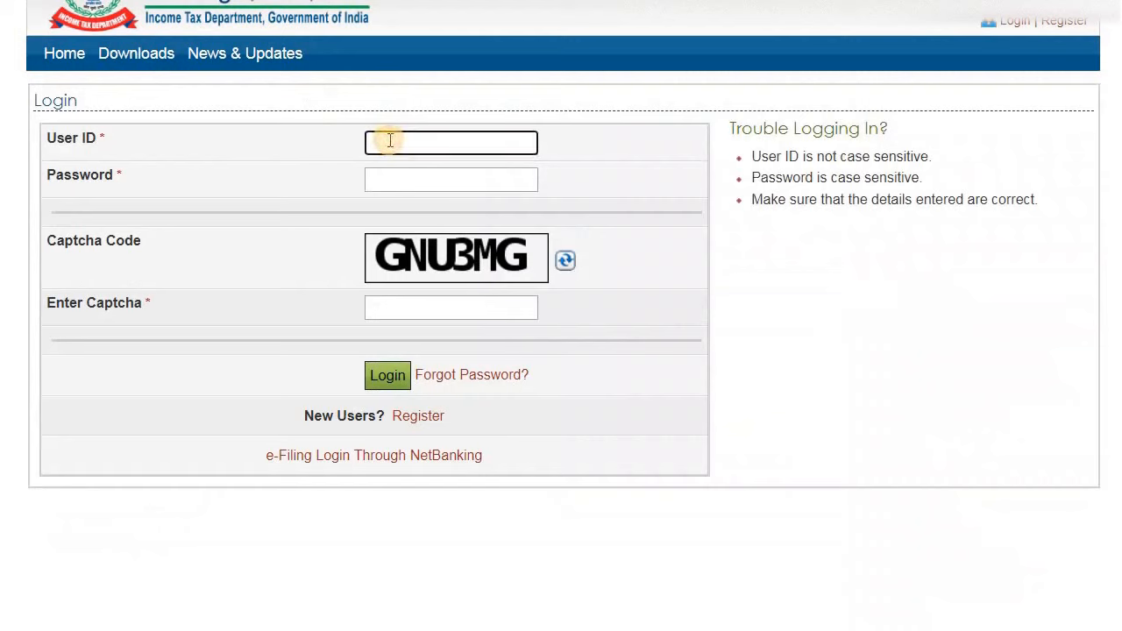
pyautogui.click(390, 180)
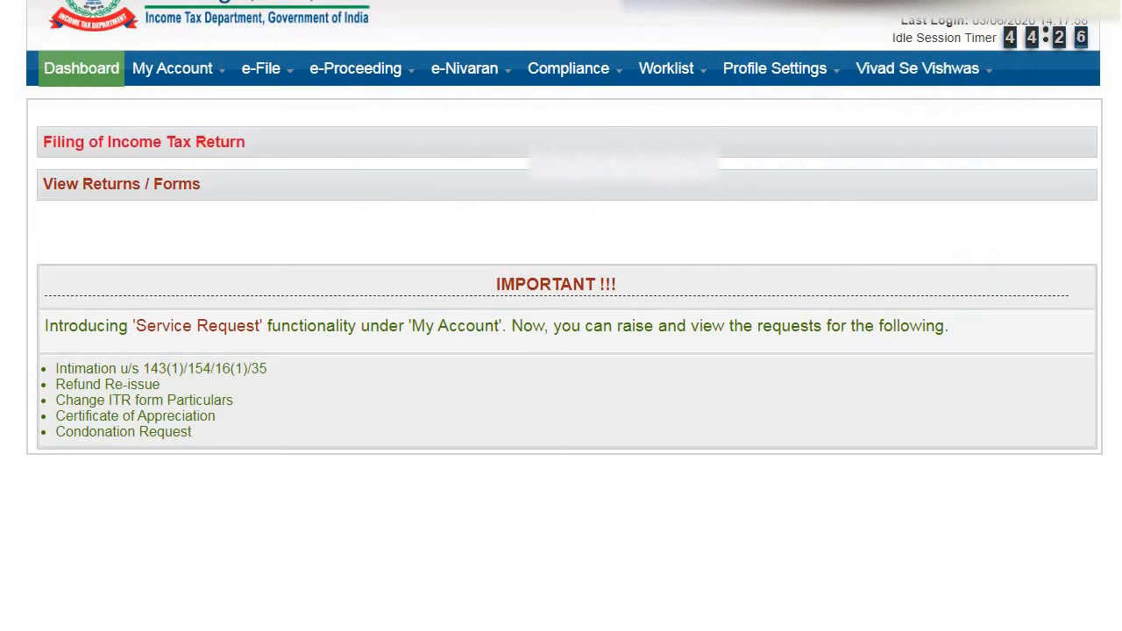
# View the previously e-filed IncomeTax Returns under View Returns / Forms
pyautogui.click(103, 186)
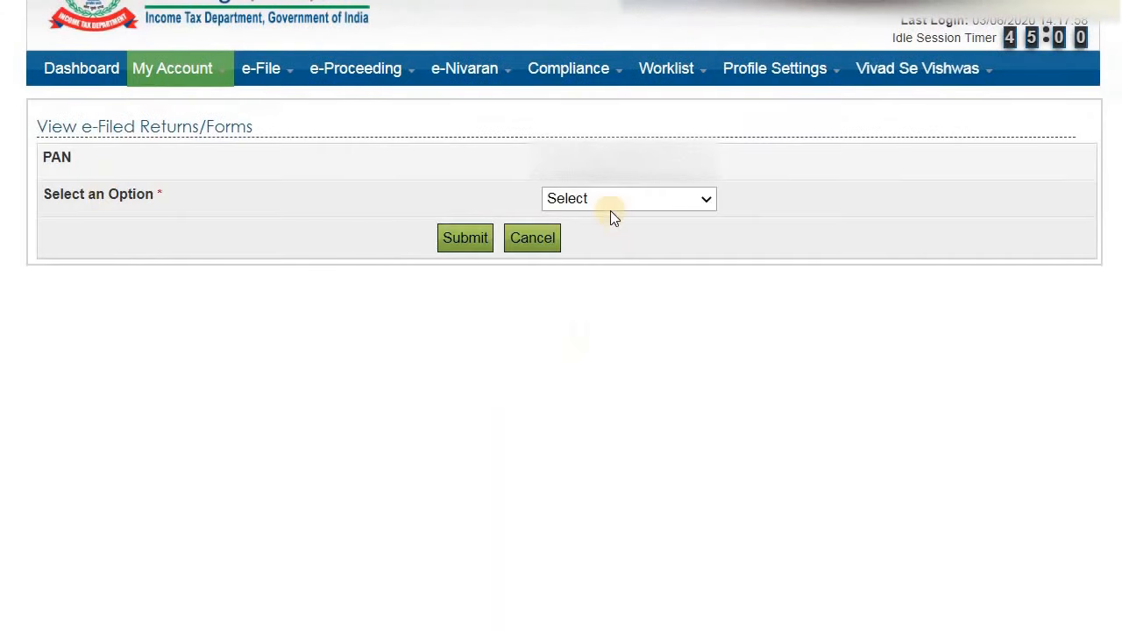
pyautogui.click(620, 194)
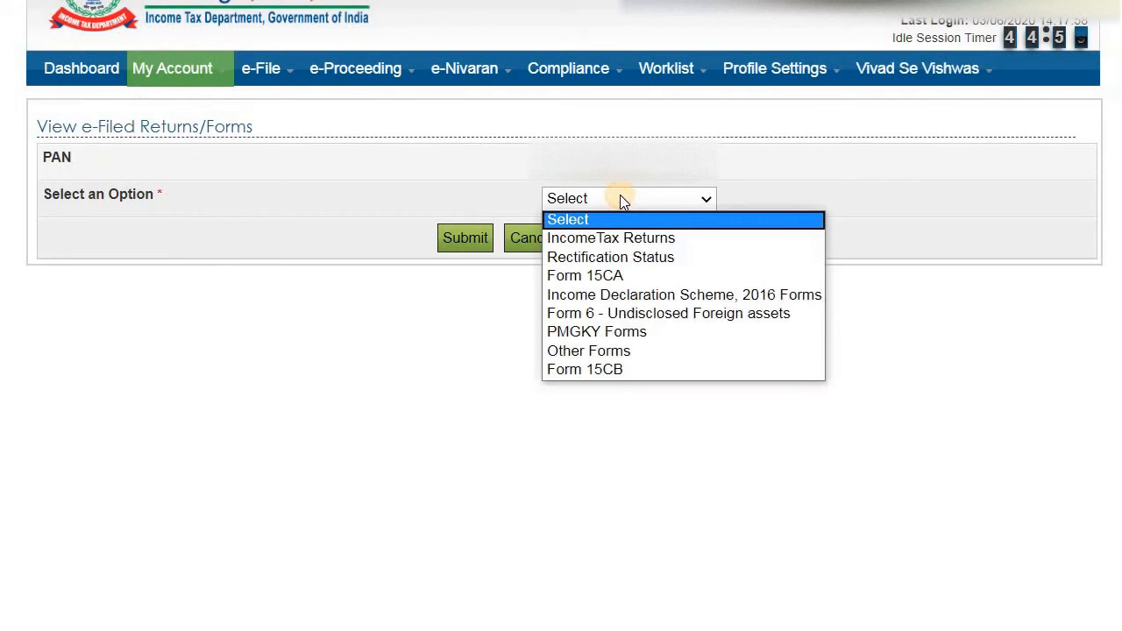
pyautogui.click(625, 242)
pyautogui.click(464, 245)
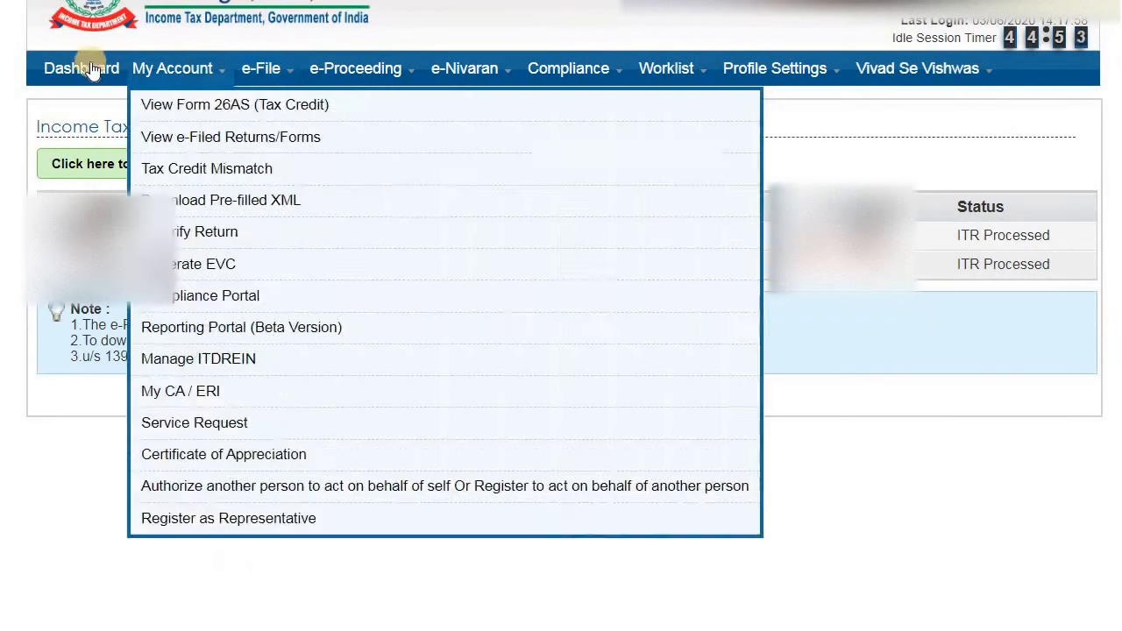
# Return to the dashboard and open Filing of Income Tax Return
pyautogui.click(86, 70)
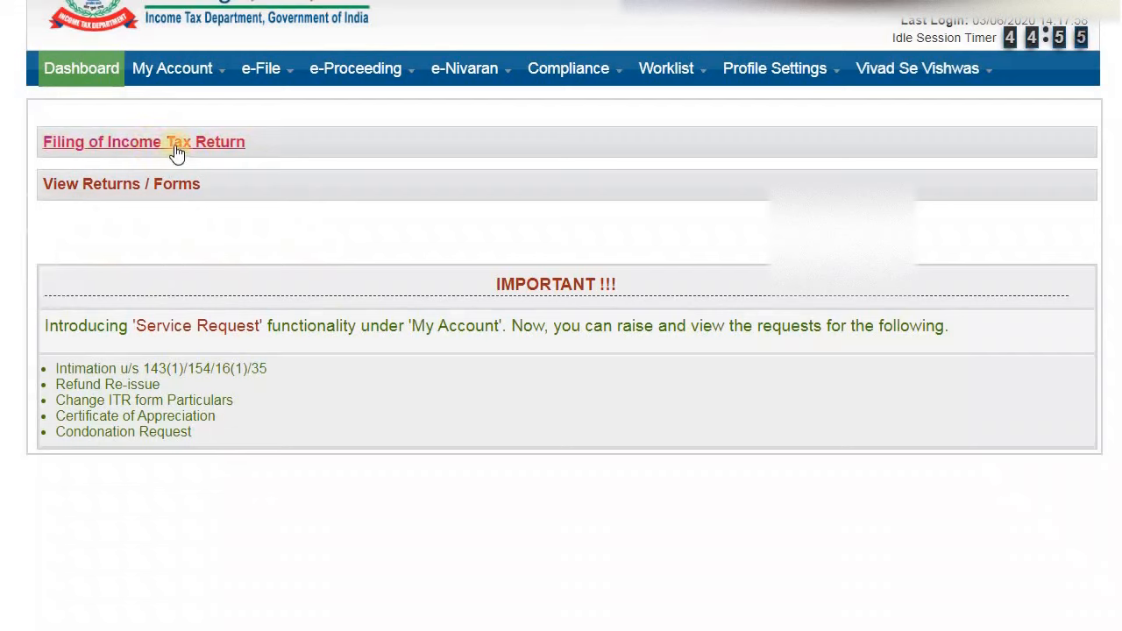
pyautogui.moveTo(261, 77)
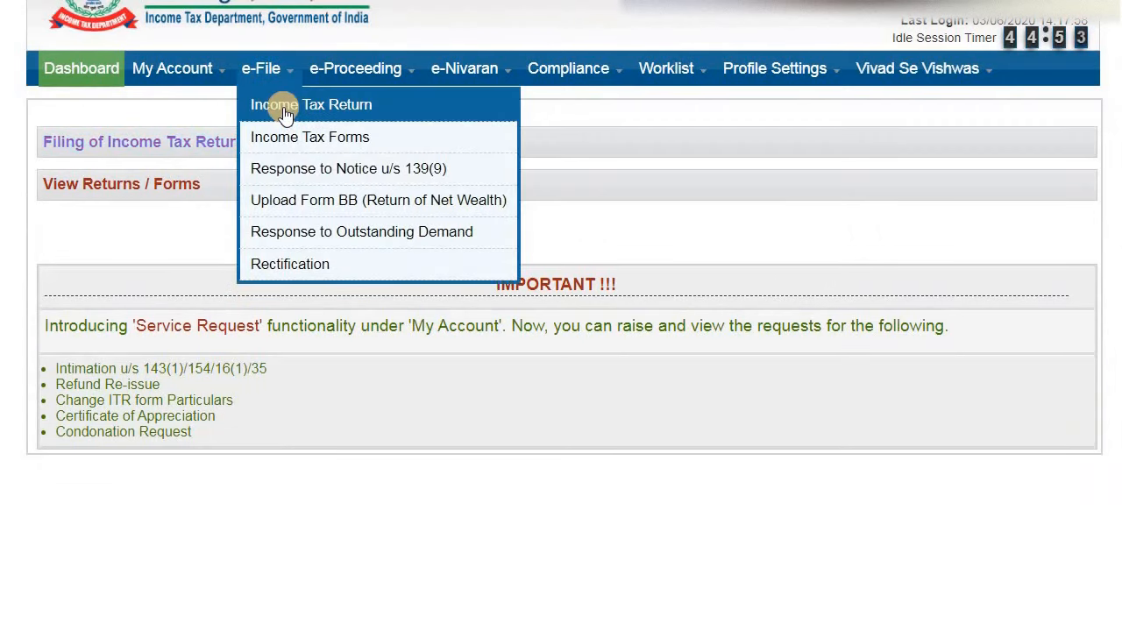
pyautogui.click(164, 144)
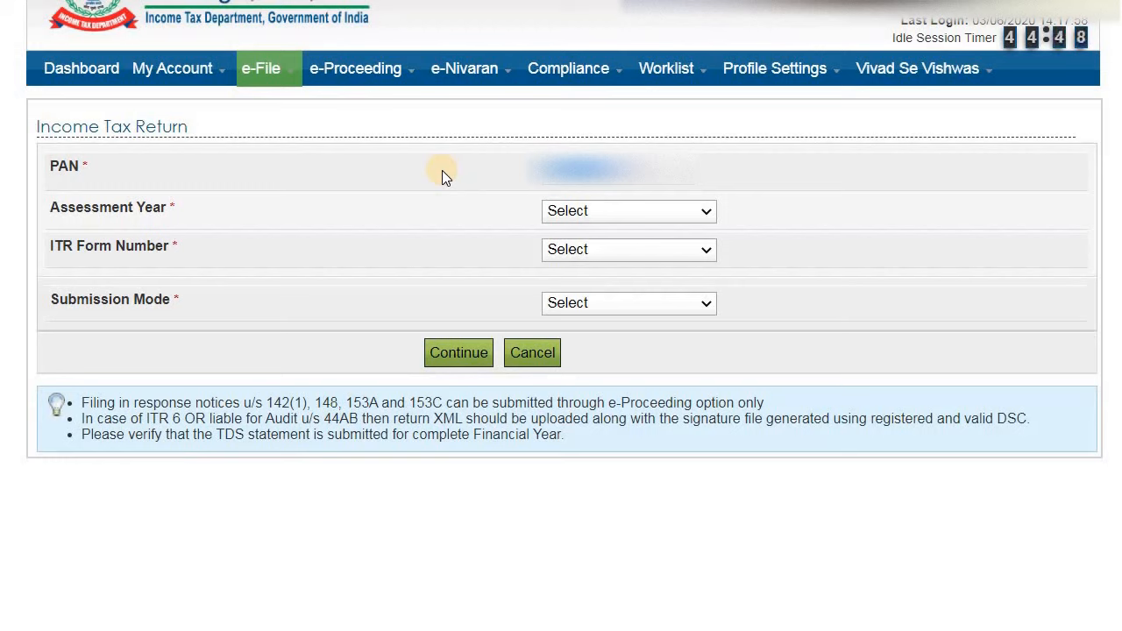
# Set the assessment year to 2020-21, the form to ITR-1 and the filing type to Original/Revised Return, and choose the submission mode
pyautogui.click(559, 218)
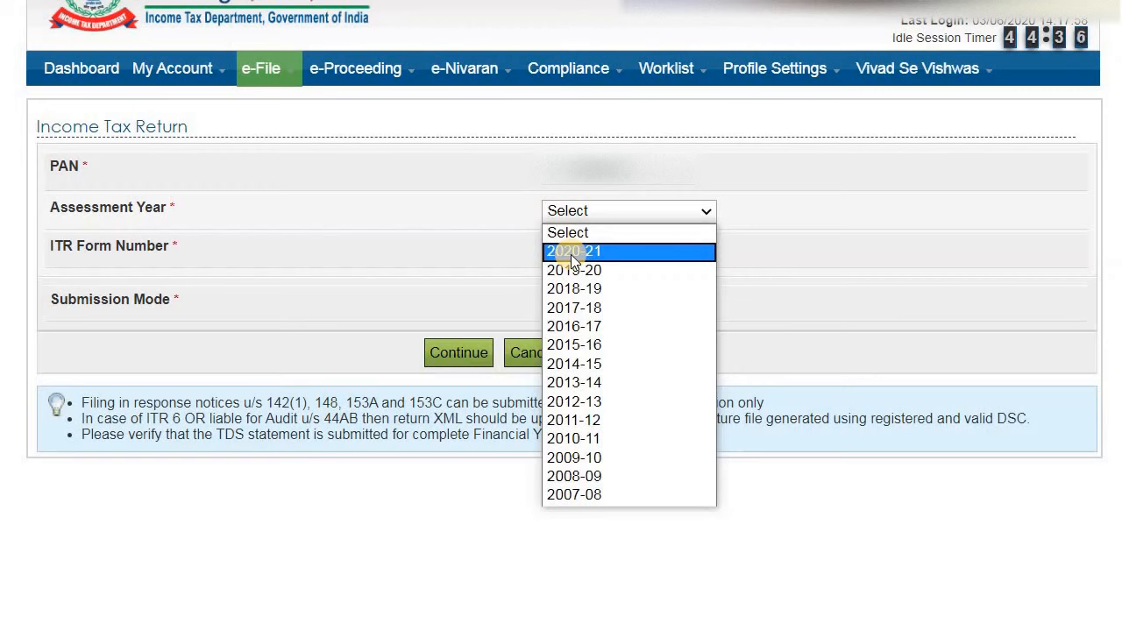
pyautogui.click(571, 254)
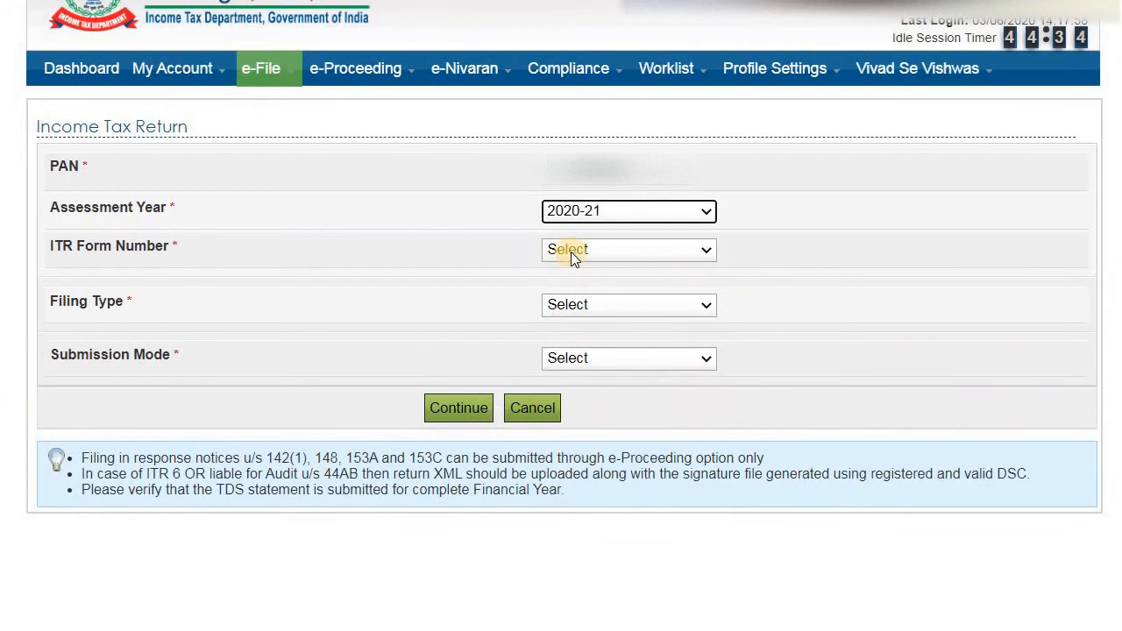
pyautogui.click(571, 251)
pyautogui.click(606, 288)
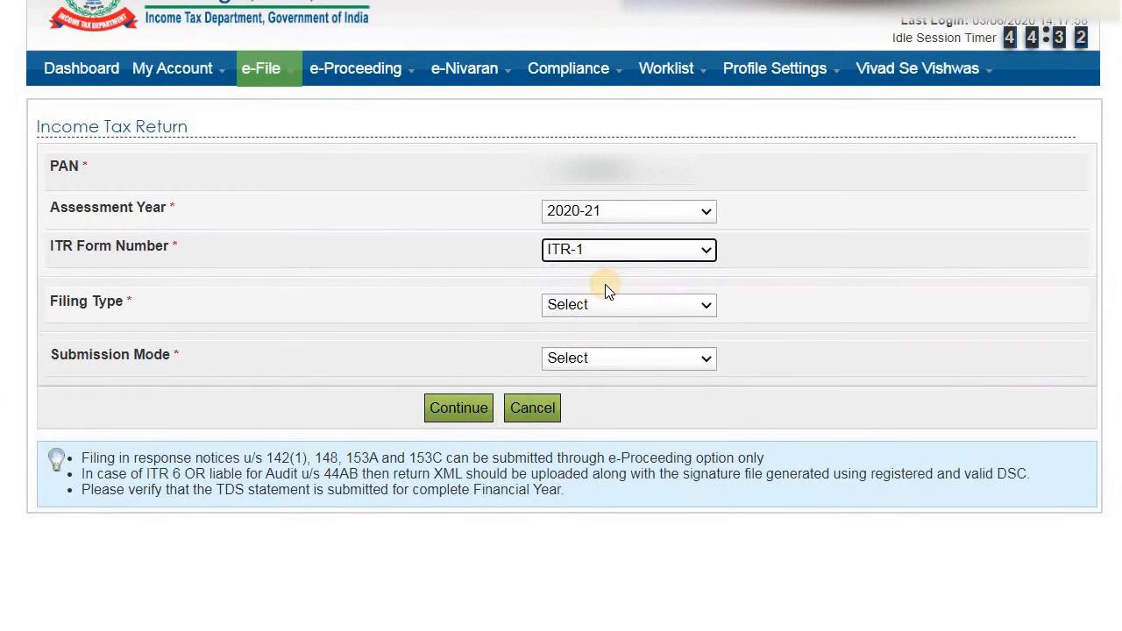
pyautogui.click(591, 305)
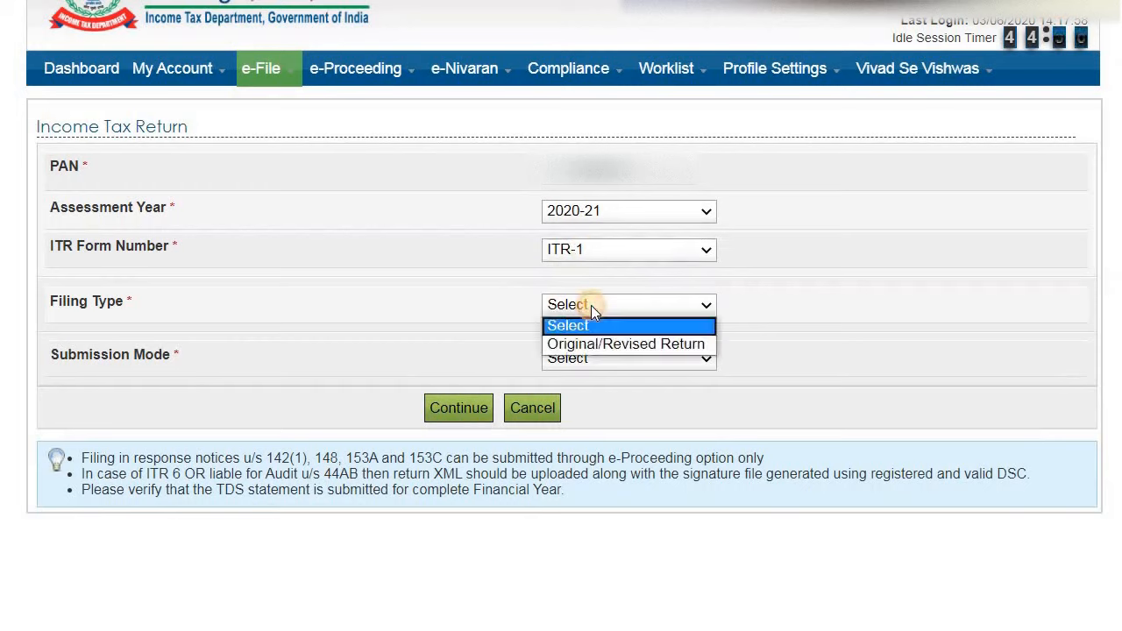
pyautogui.click(620, 343)
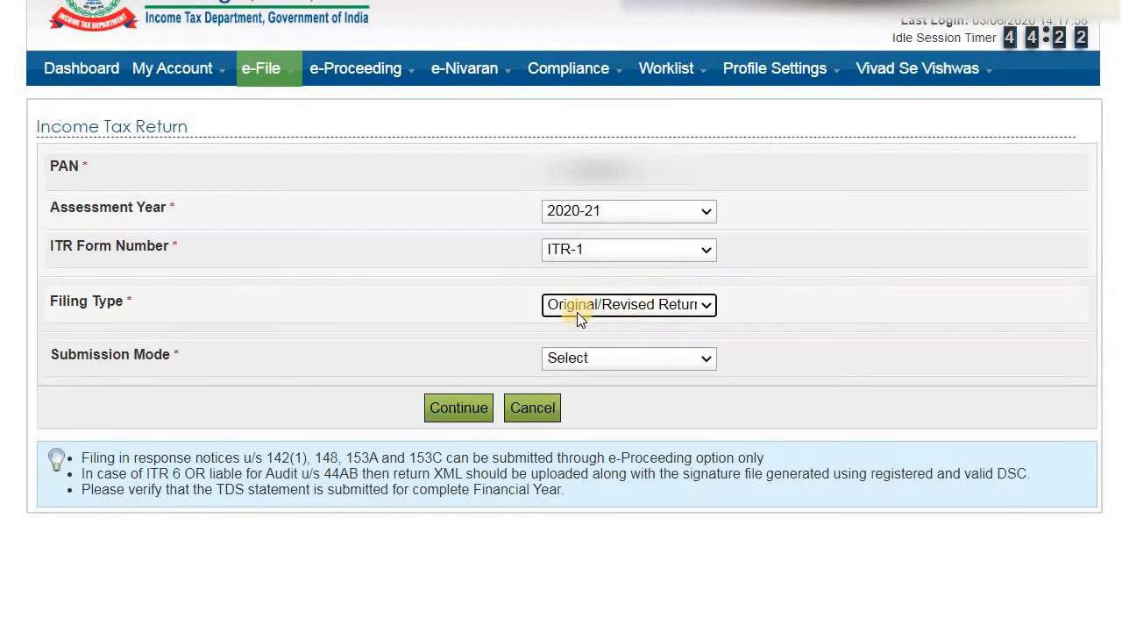
pyautogui.click(606, 358)
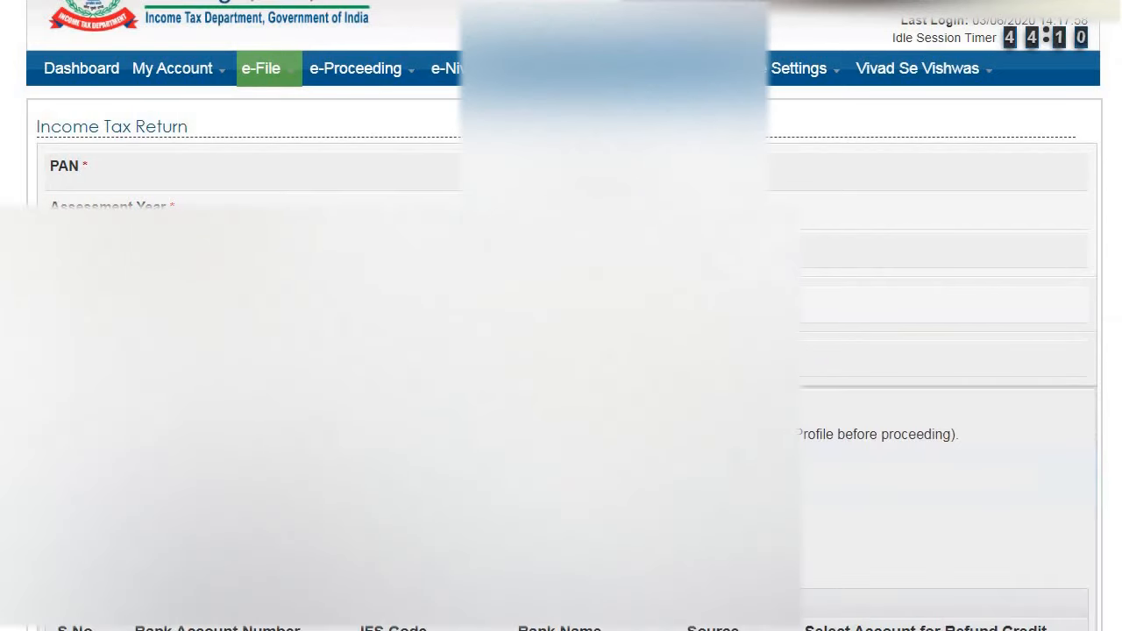
# Select the listed bank account for refund credit and continue to the ITR-1 form
pyautogui.scroll(-3, 561, 351)
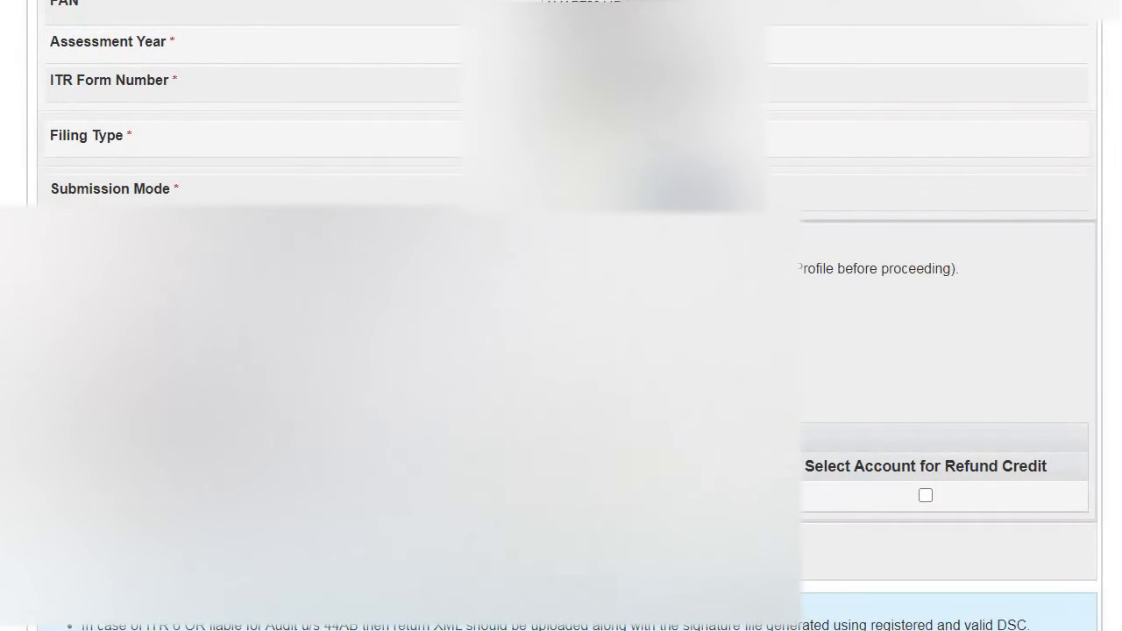
pyautogui.click(922, 496)
pyautogui.click(925, 496)
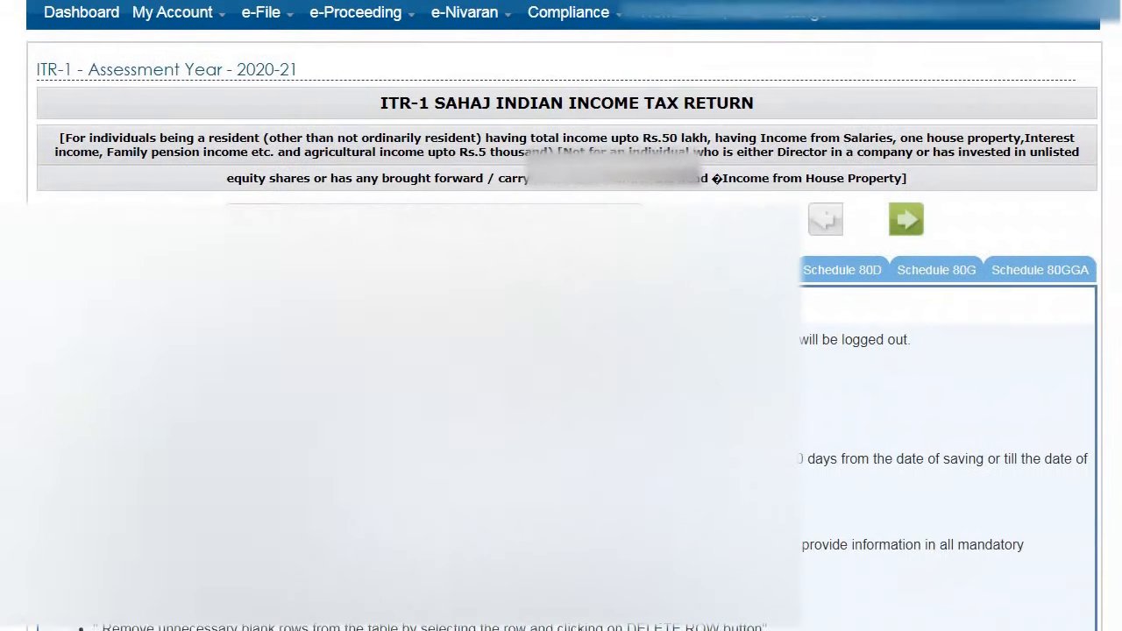
# Review the return's general instructions and the Part B salary fields in Computation of Income and Tax
pyautogui.scroll(-5, 361, 449)
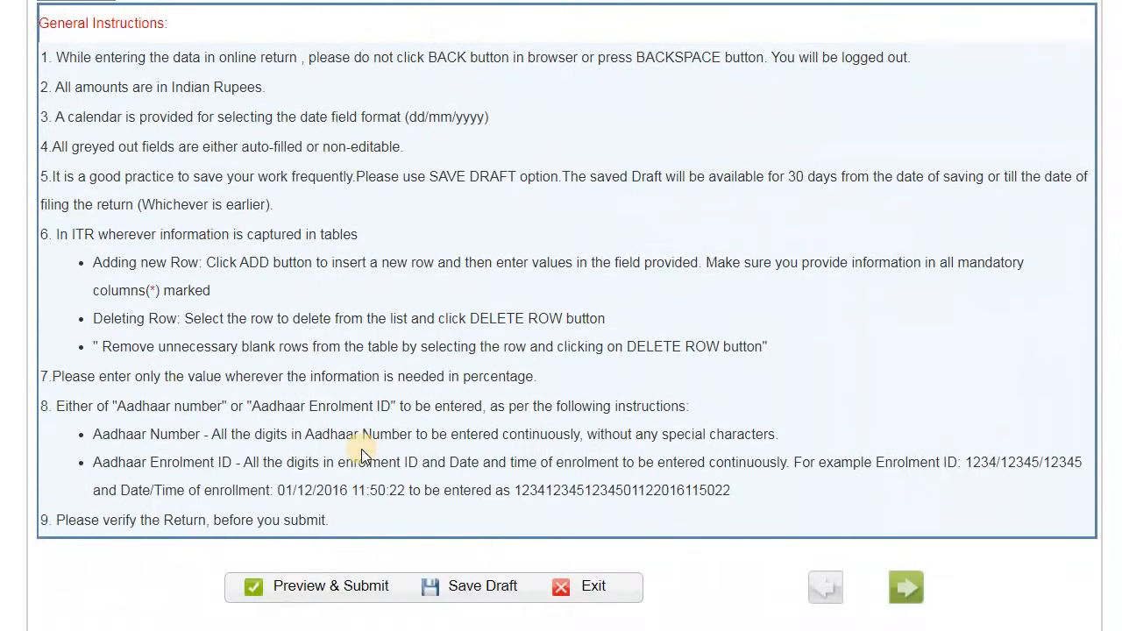
pyautogui.scroll(3, 362, 449)
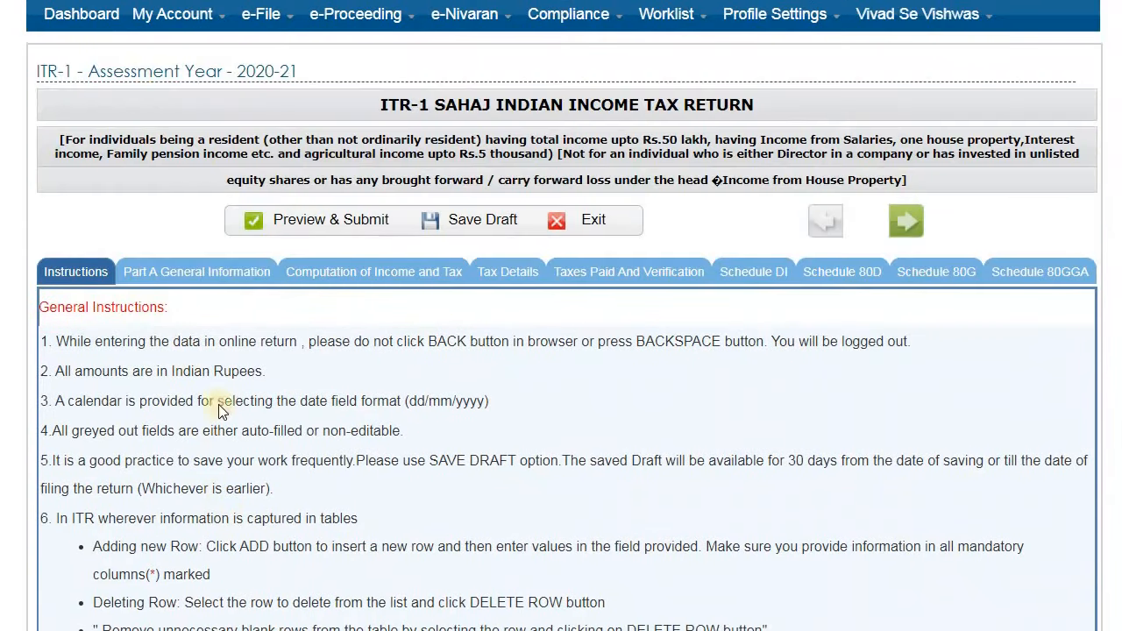
pyautogui.click(387, 280)
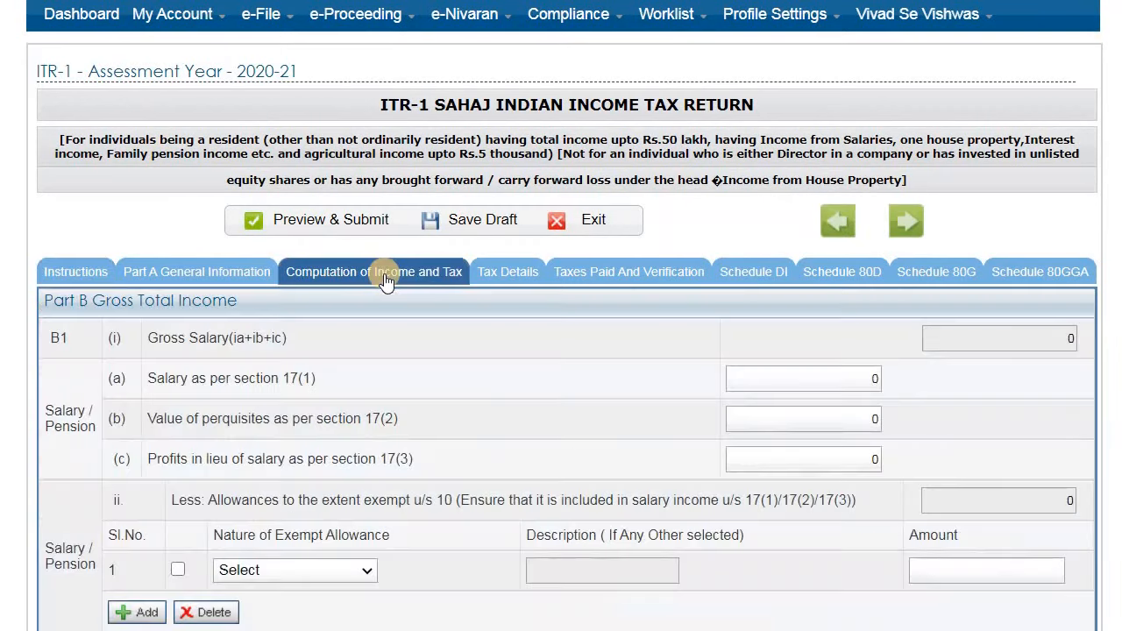
pyautogui.scroll(-4, 389, 286)
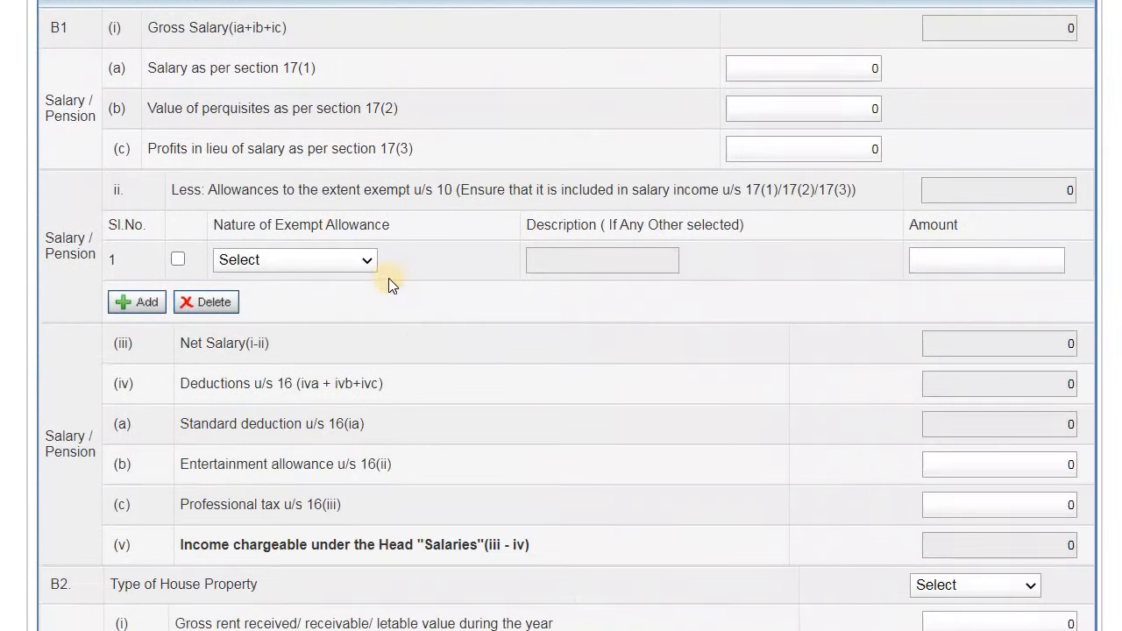
pyautogui.scroll(1, 388, 278)
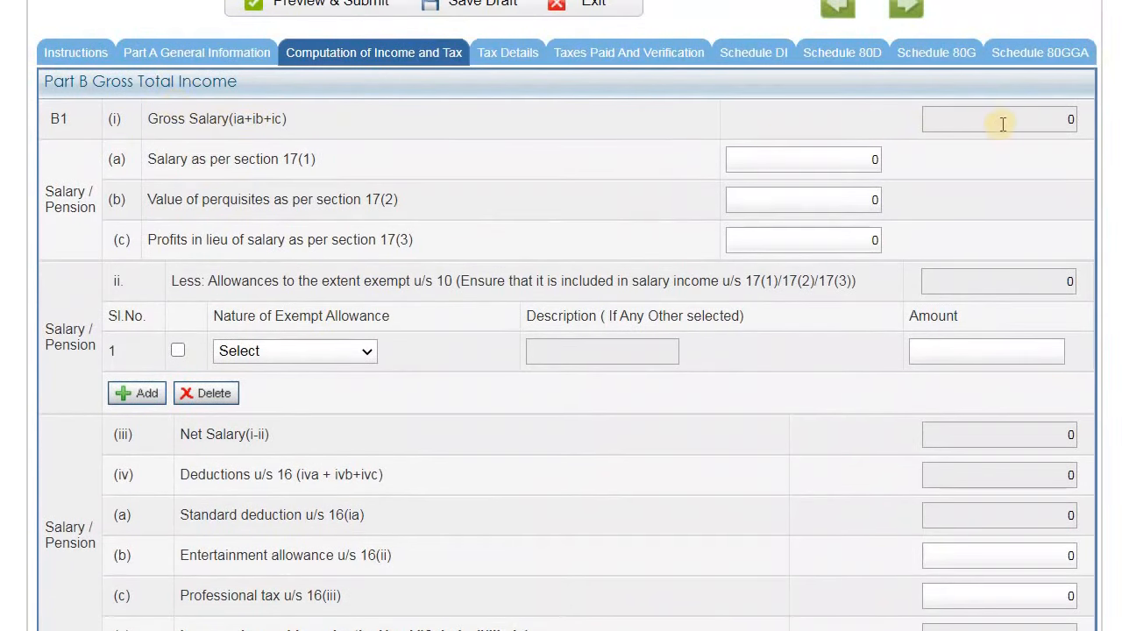
pyautogui.click(1053, 120)
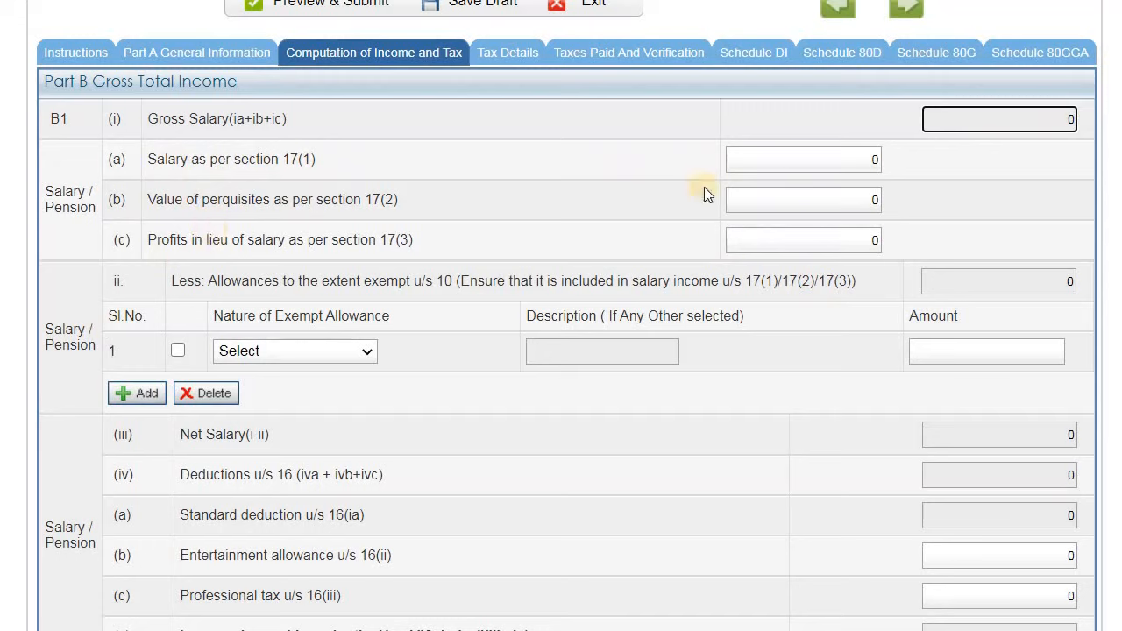
pyautogui.click(856, 158)
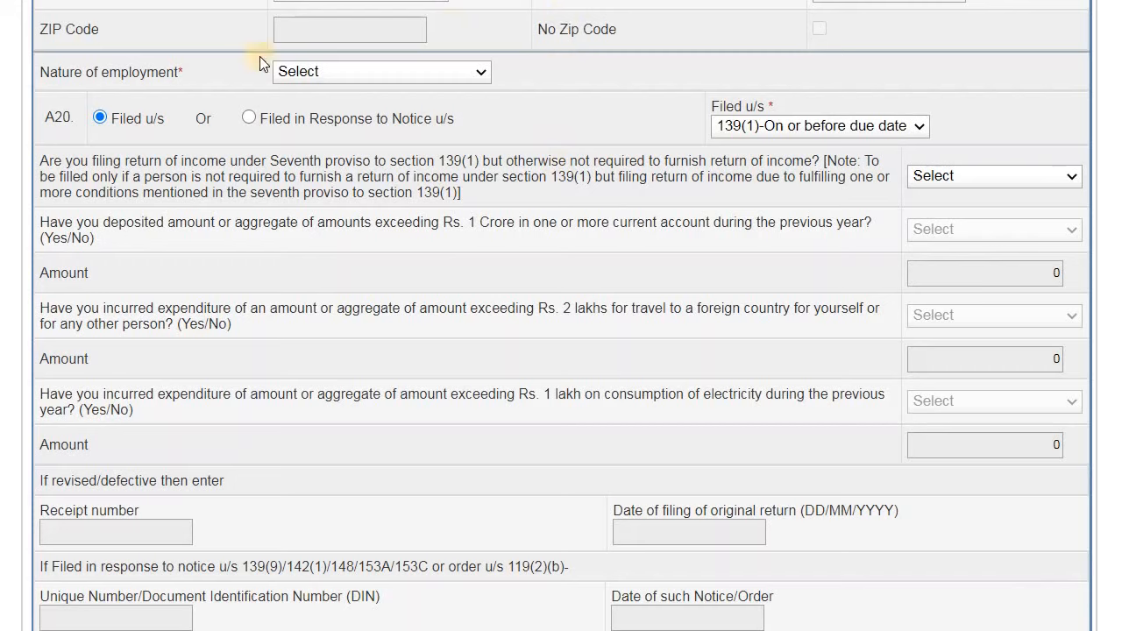
# Set the nature of employment to Others and keep the Filed u/s option at 139(1)-On or before due date
pyautogui.click(324, 74)
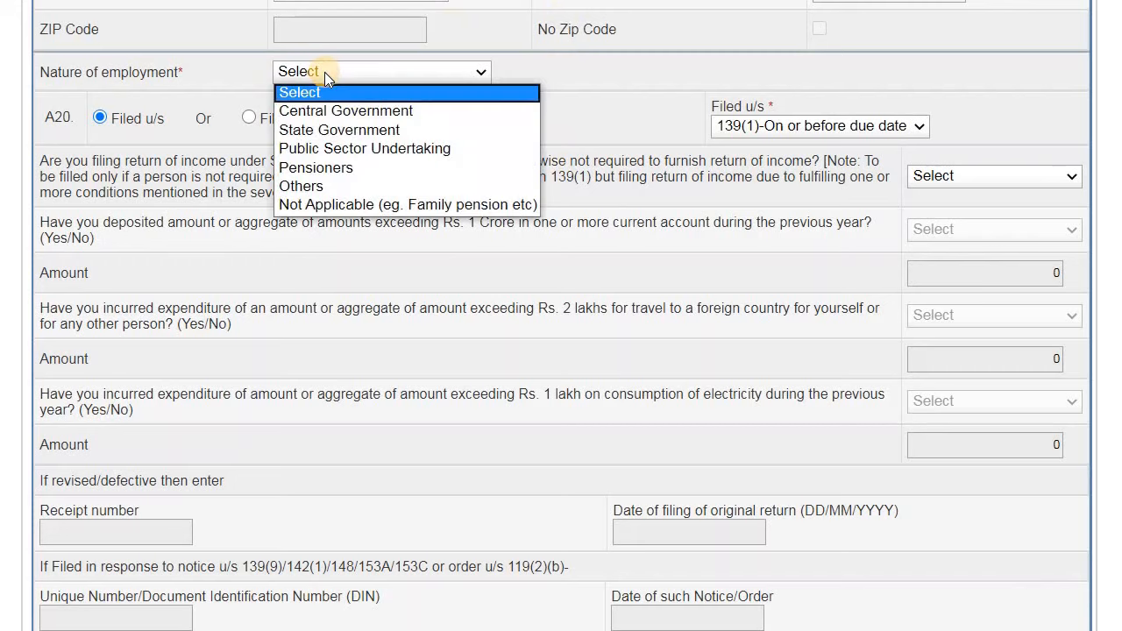
pyautogui.click(452, 178)
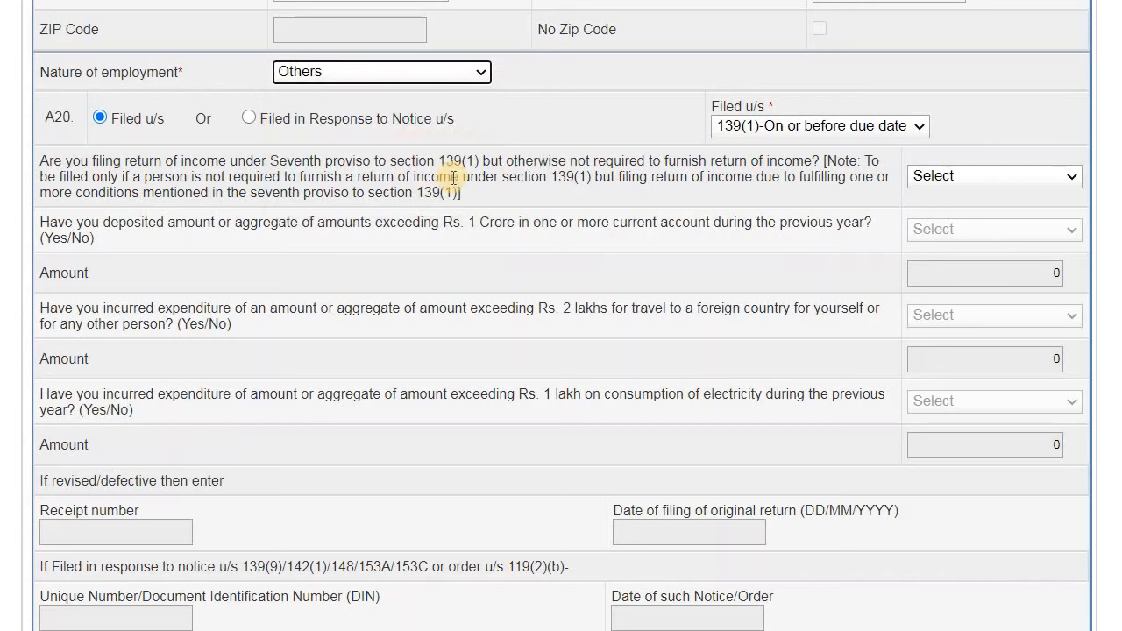
pyautogui.click(881, 124)
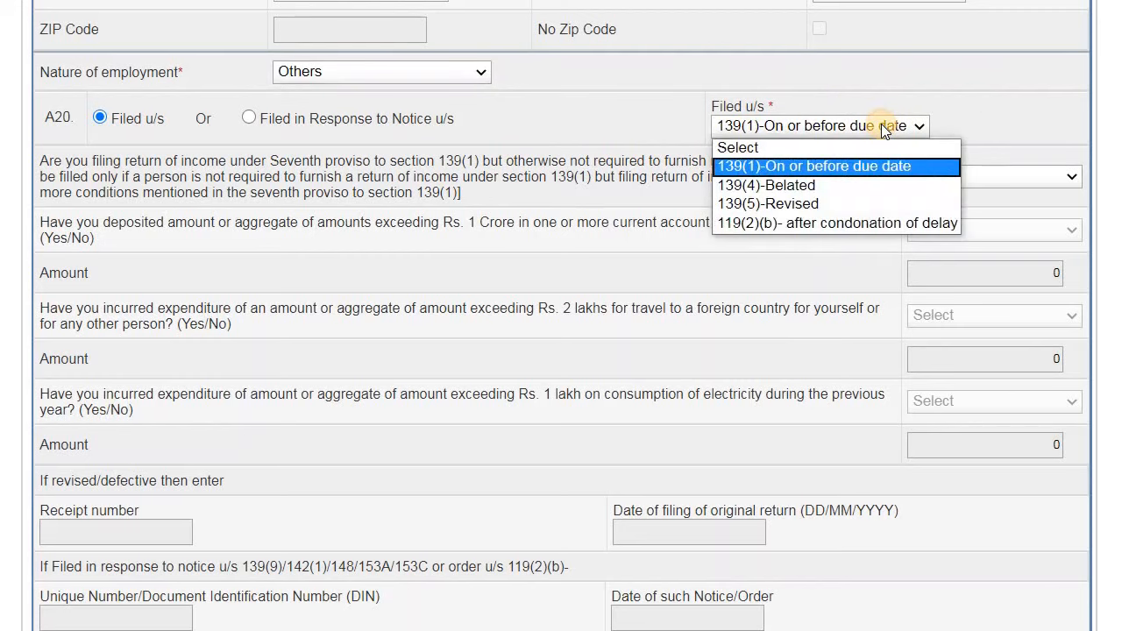
pyautogui.click(881, 123)
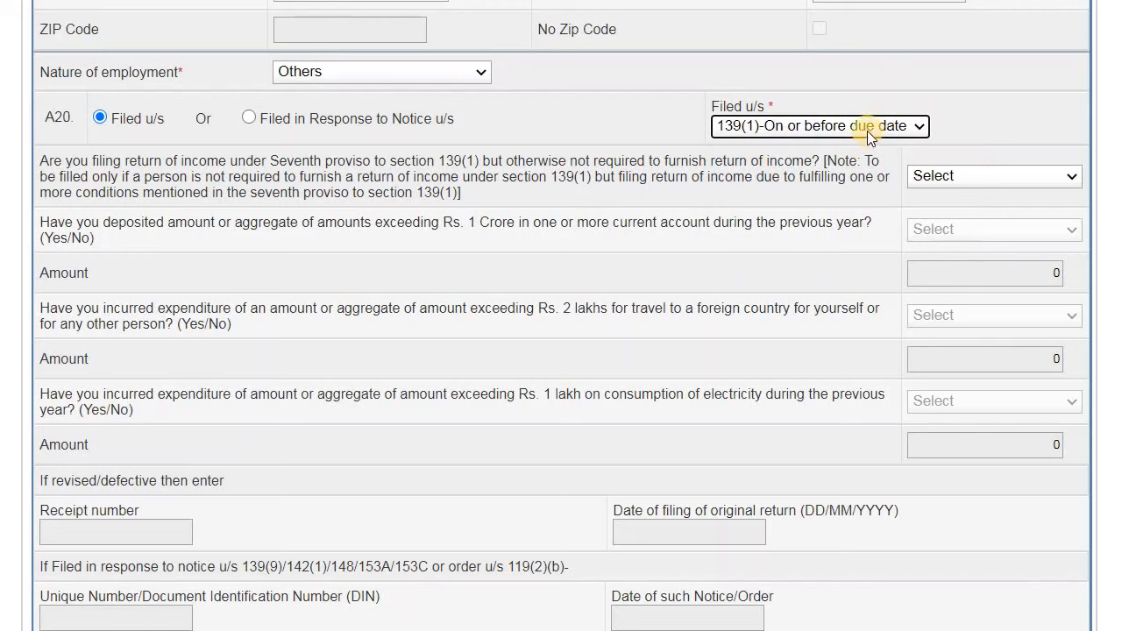
pyautogui.click(866, 130)
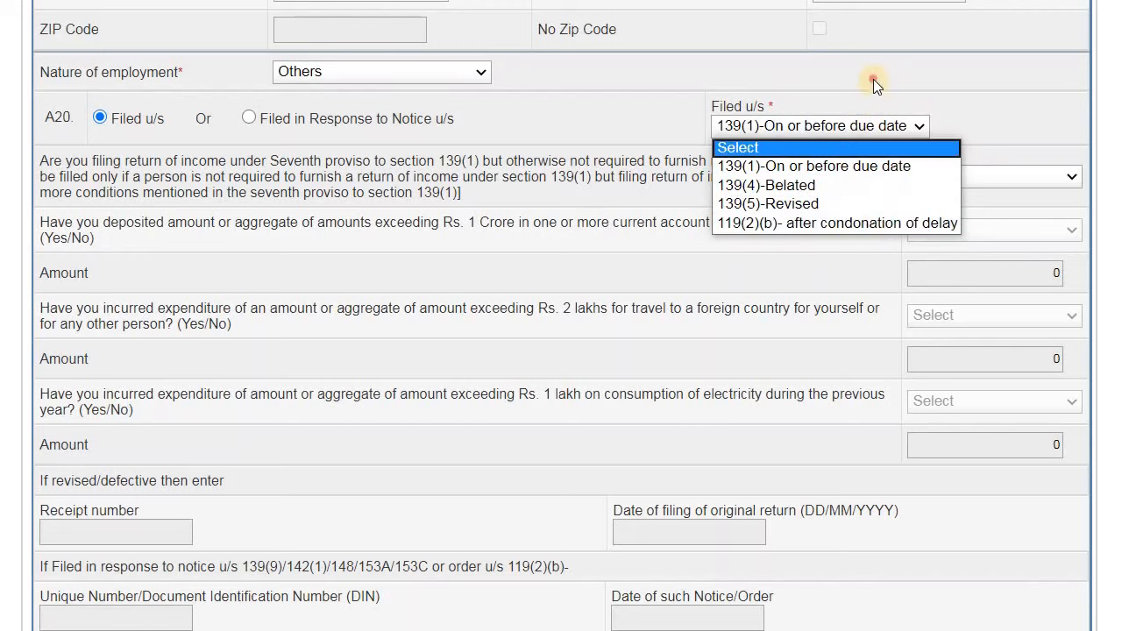
pyautogui.click(851, 122)
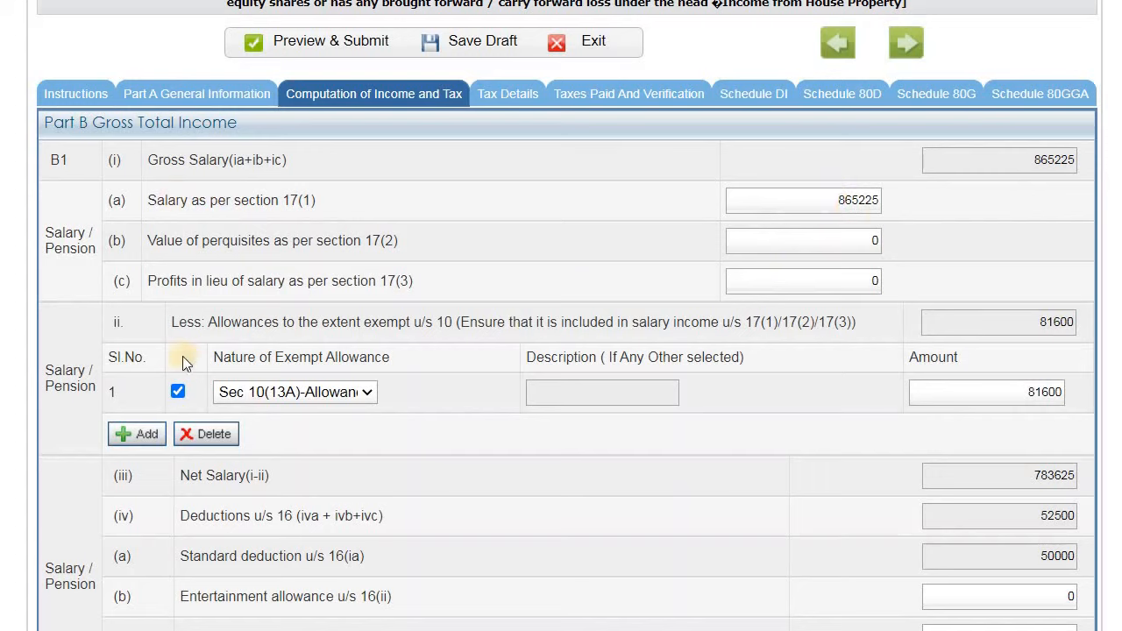
# Choose Sec 10(13A)-Allowance to meet expenditure incurred on house rent as the nature of the first exempt allowance, keeping its row selected
pyautogui.click(315, 394)
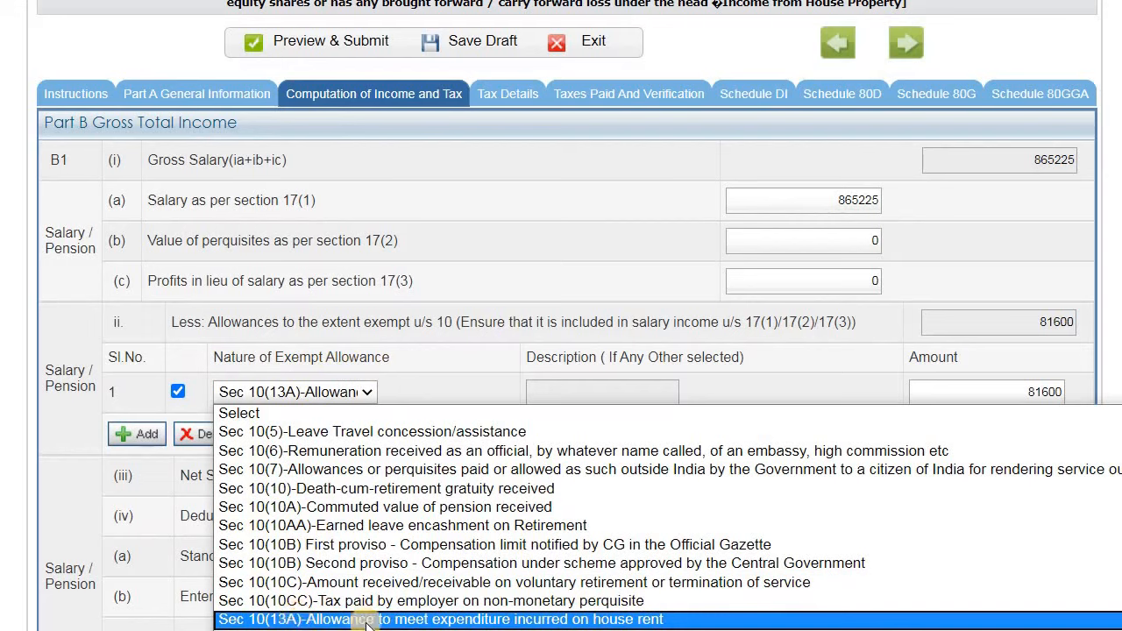
pyautogui.click(574, 620)
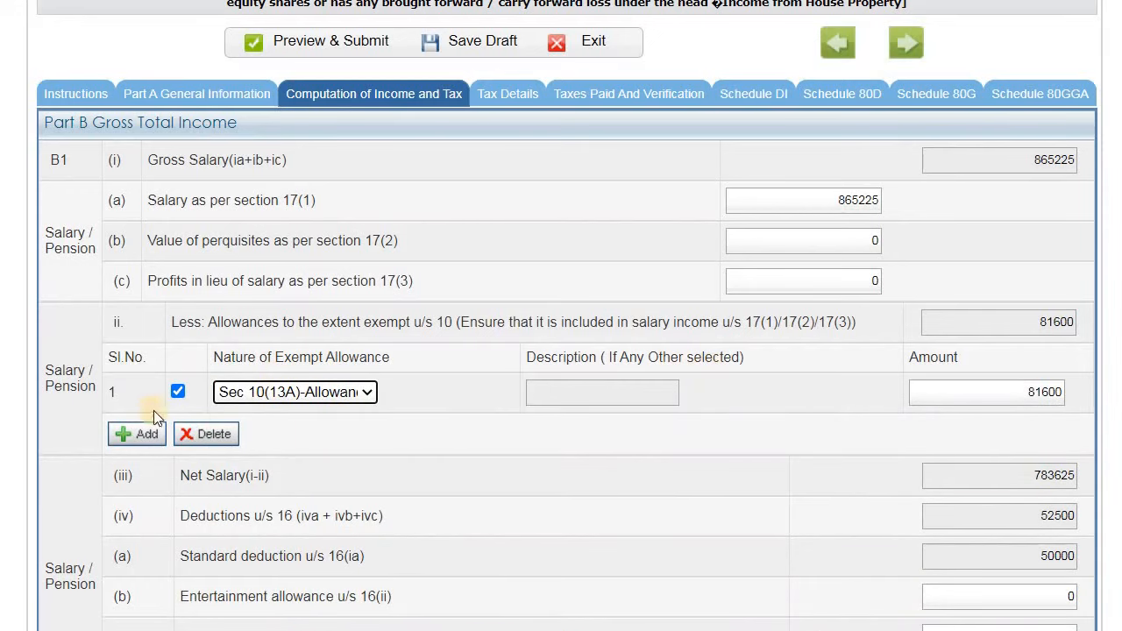
pyautogui.click(179, 392)
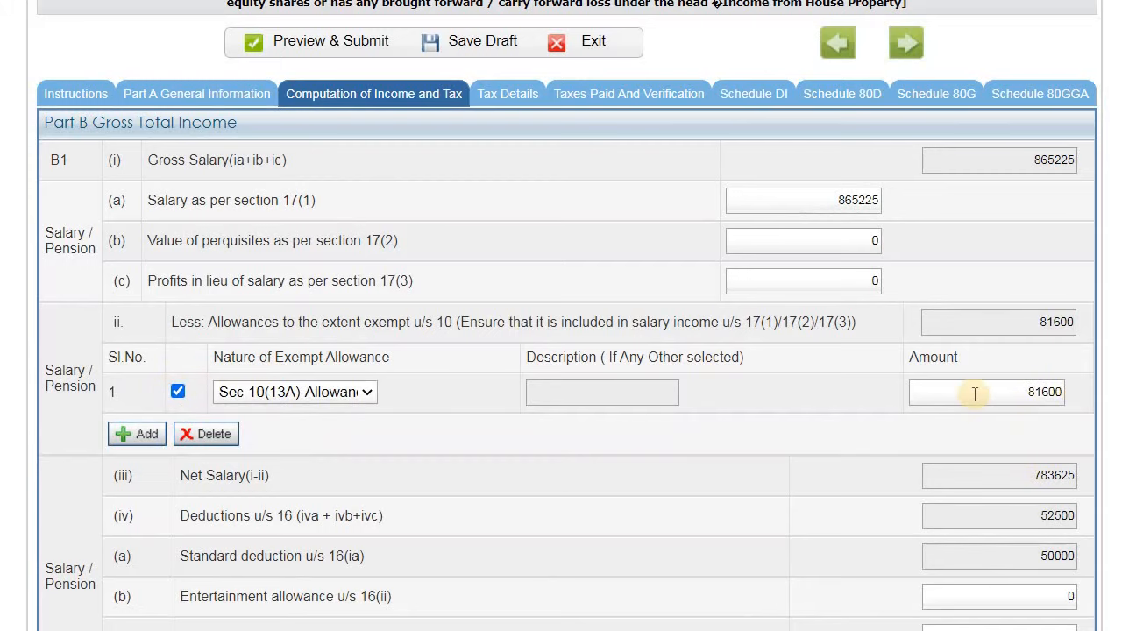
pyautogui.scroll(-3, 975, 394)
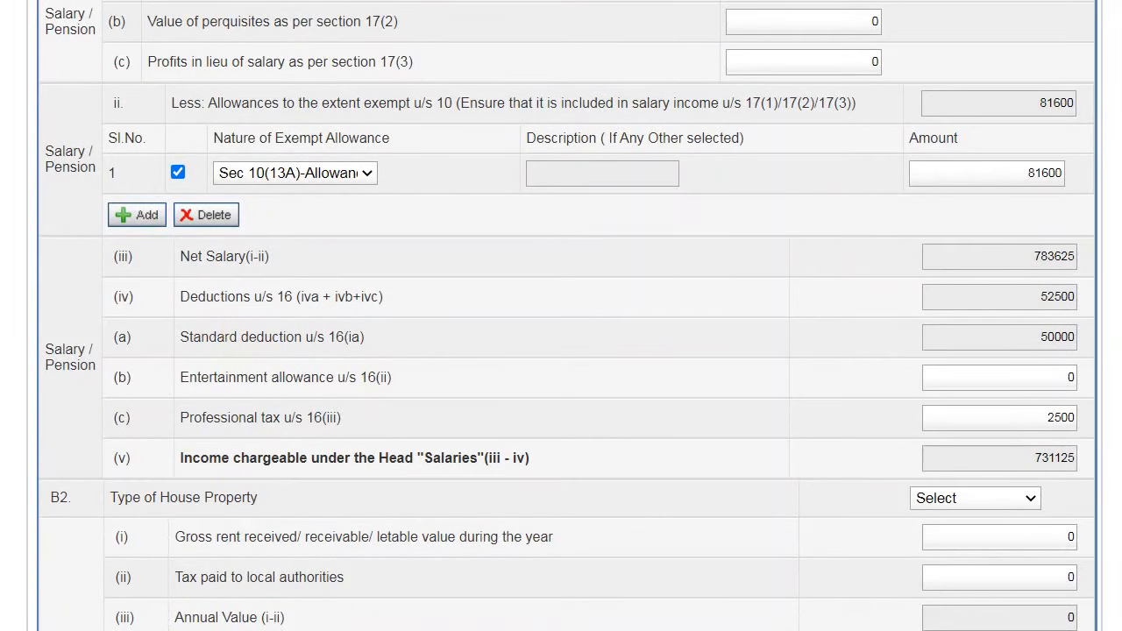
# Check the standard deduction u/s 16(ia) and professional tax u/s 16(iii) amounts in the salary section
pyautogui.click(1030, 339)
pyautogui.moveTo(1030, 339); pyautogui.dragTo(1082, 351)
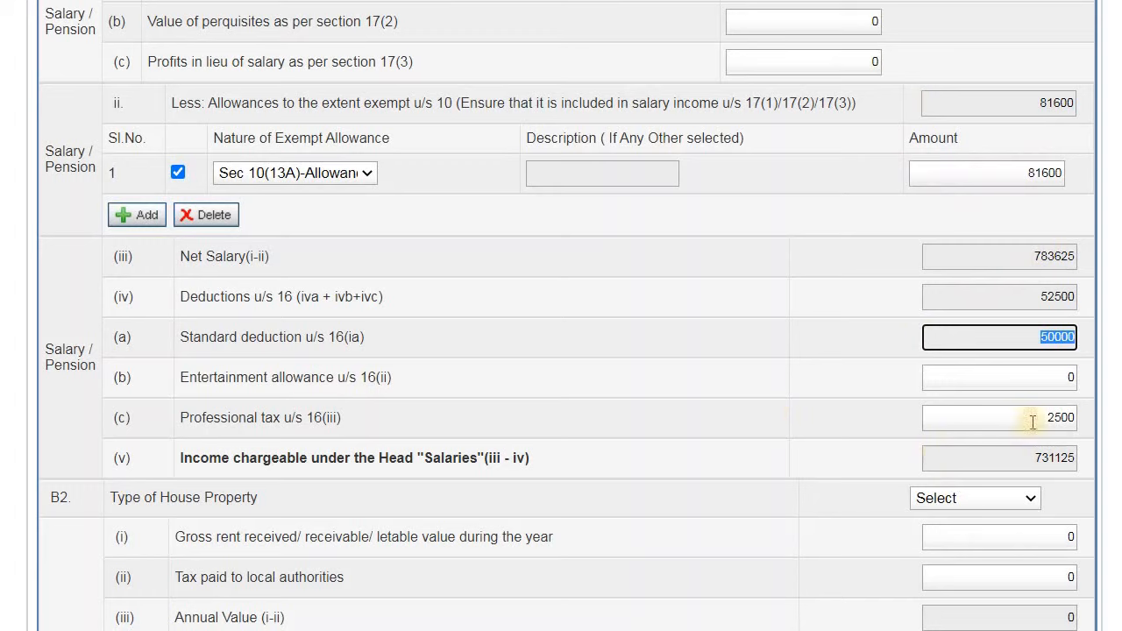
pyautogui.moveTo(1035, 419); pyautogui.dragTo(1067, 419)
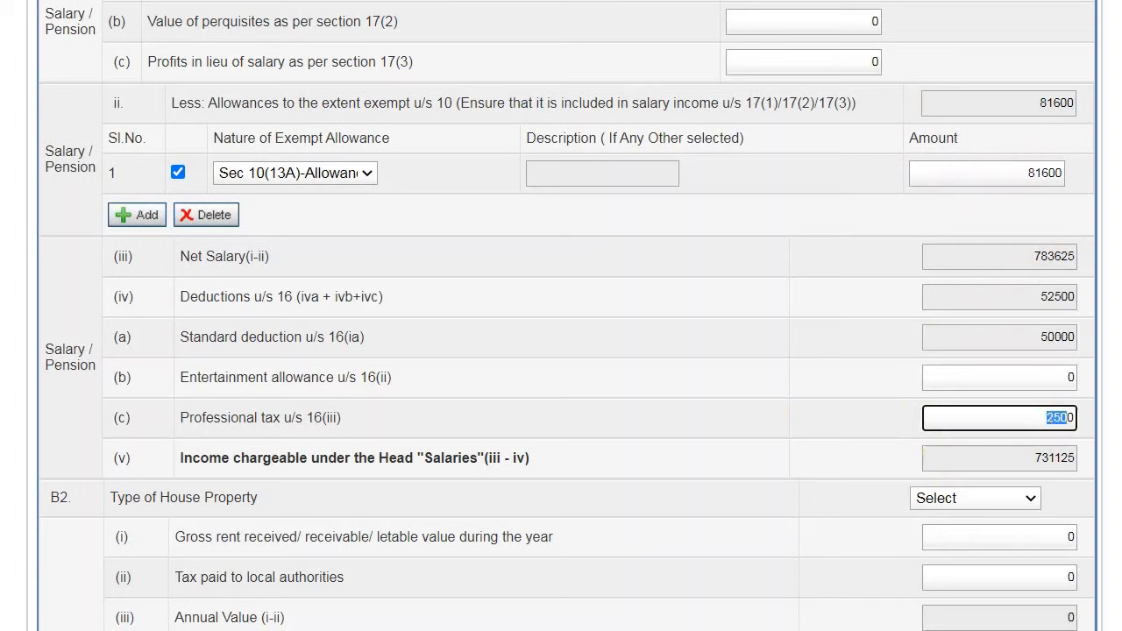
pyautogui.click(289, 420)
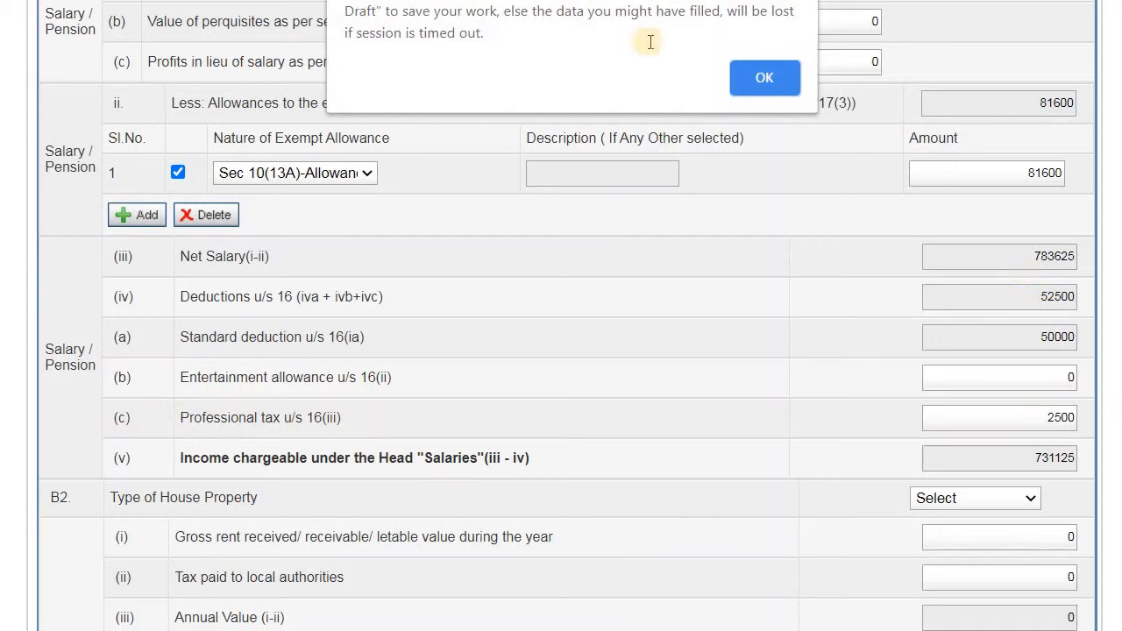
# Dismiss the session timeout reminder and save the return as a draft
pyautogui.click(745, 79)
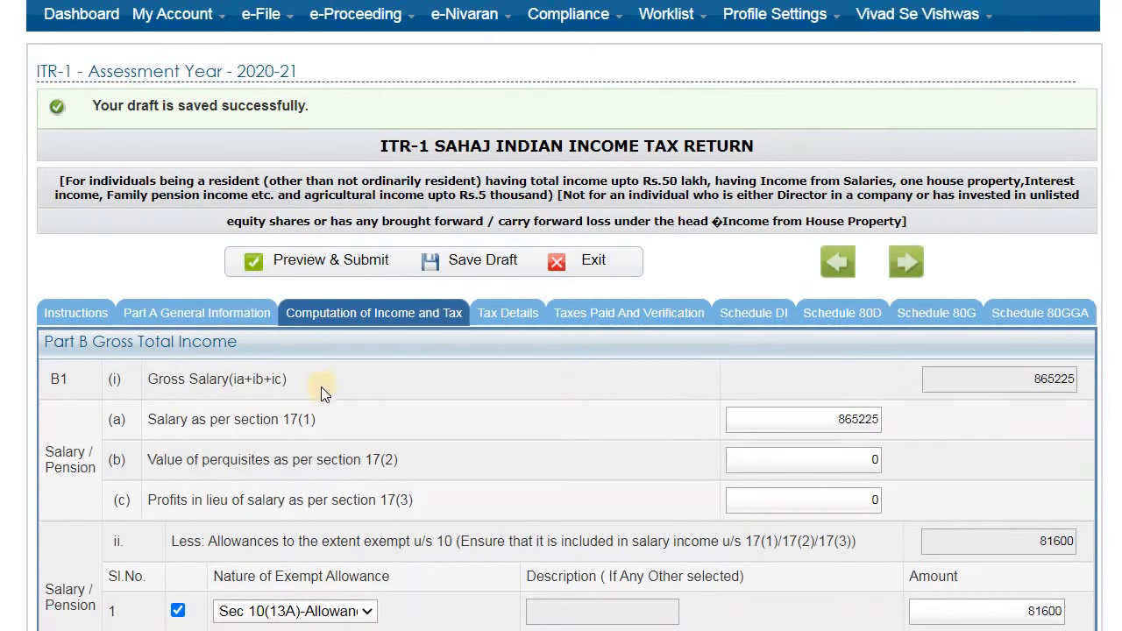
pyautogui.click(470, 262)
pyautogui.scroll(-5, 649, 312)
pyautogui.scroll(-2, 649, 313)
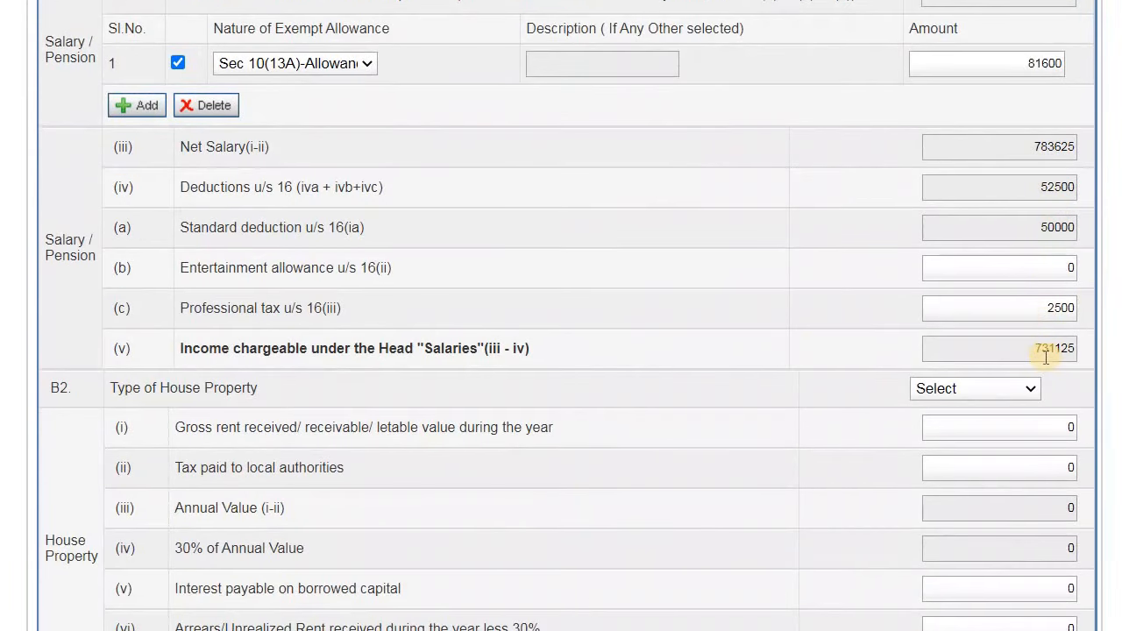
pyautogui.scroll(-4, 1046, 357)
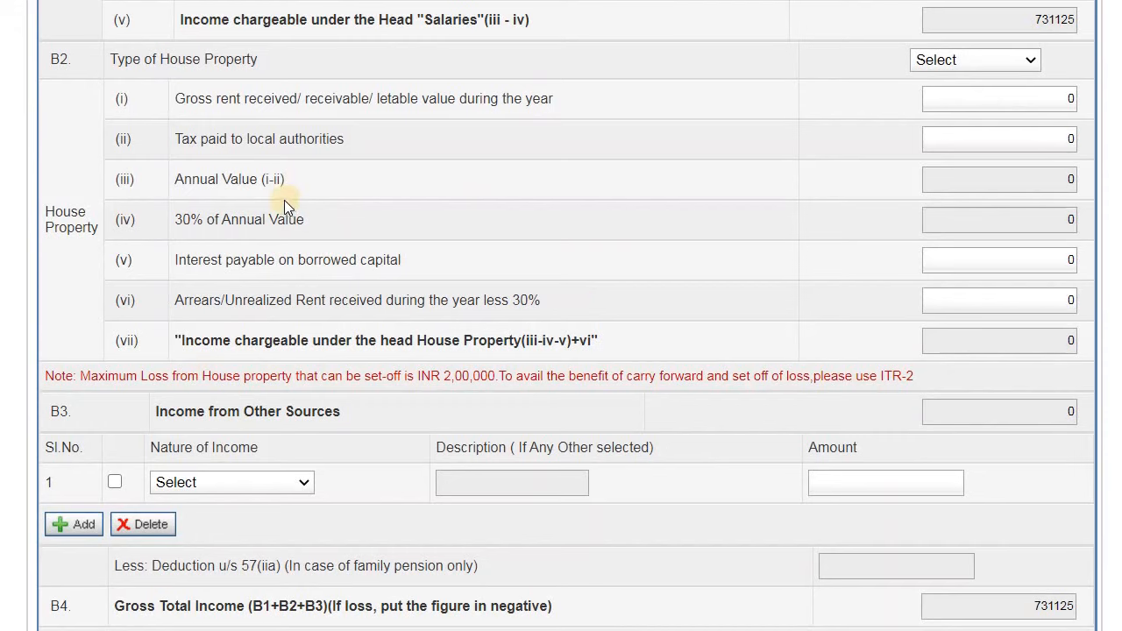
pyautogui.scroll(1, 276, 250)
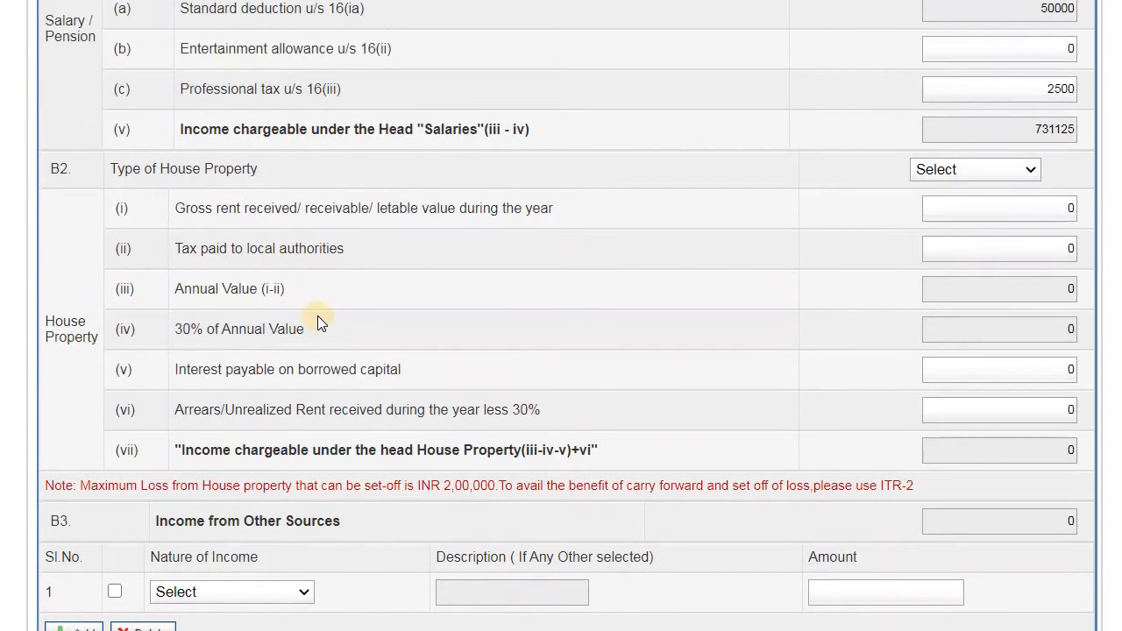
pyautogui.scroll(-2, 318, 316)
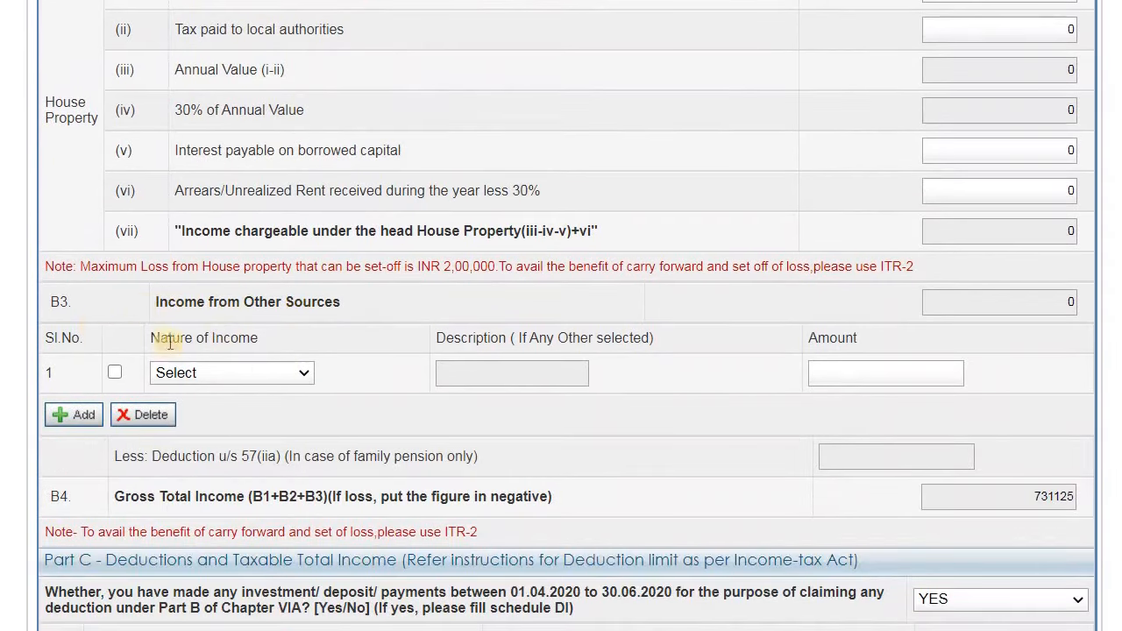
pyautogui.click(254, 375)
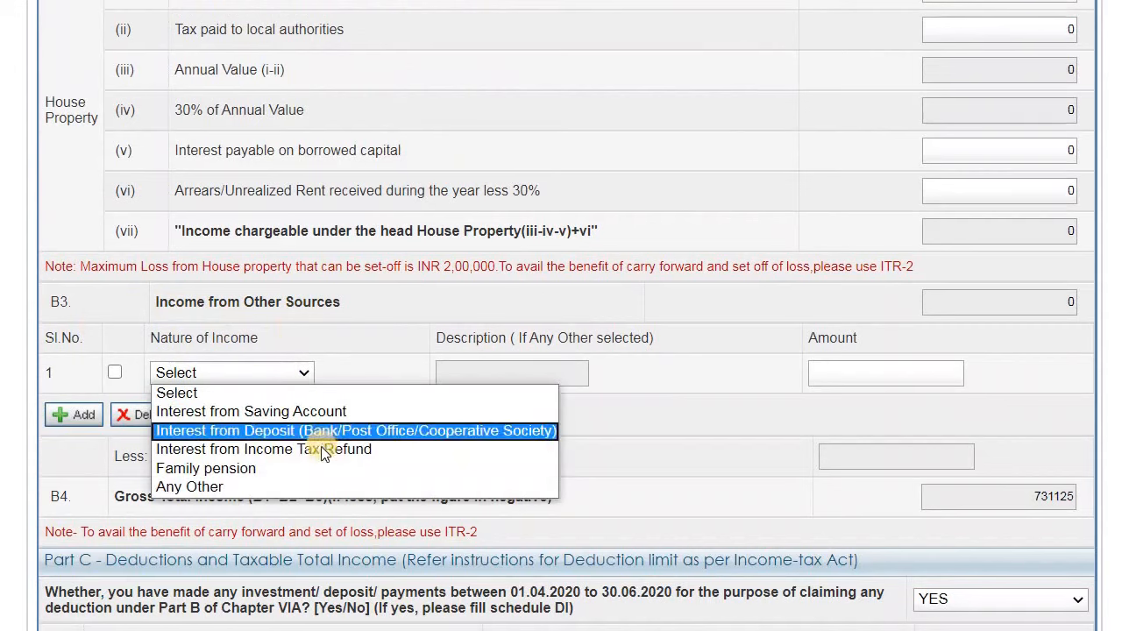
pyautogui.click(250, 486)
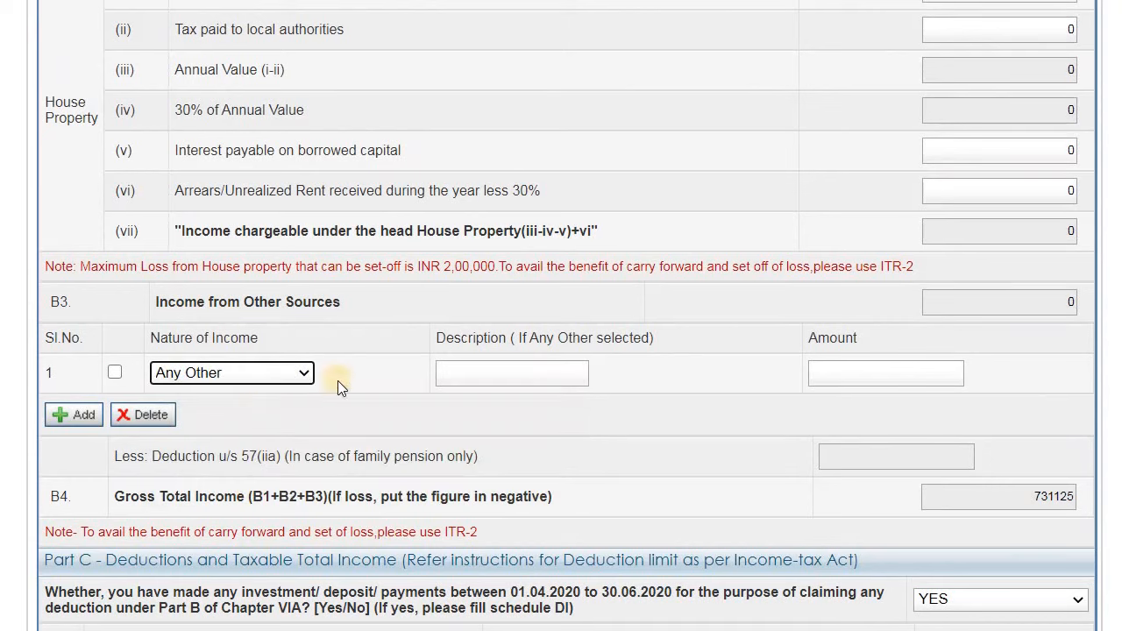
pyautogui.click(494, 372)
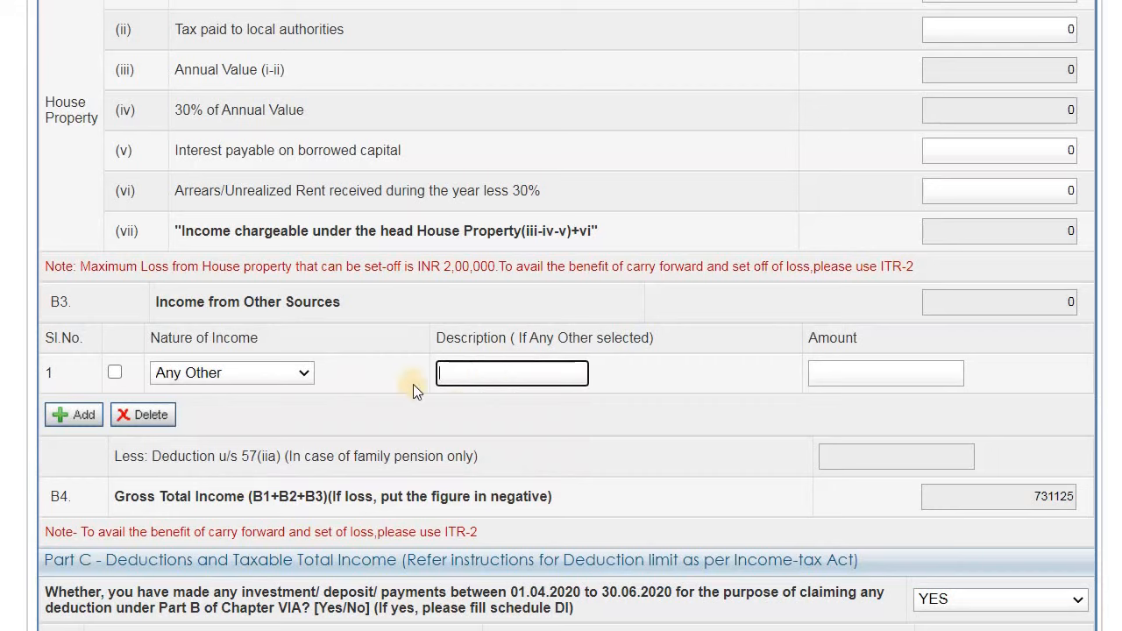
pyautogui.click(859, 373)
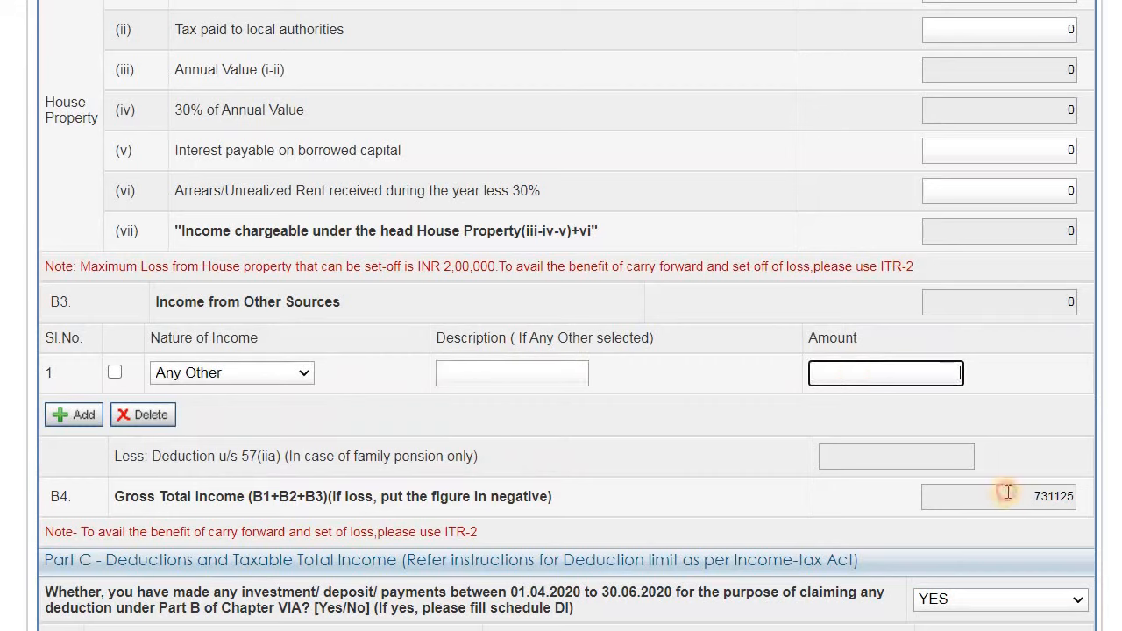
pyautogui.moveTo(1009, 493); pyautogui.dragTo(1086, 498)
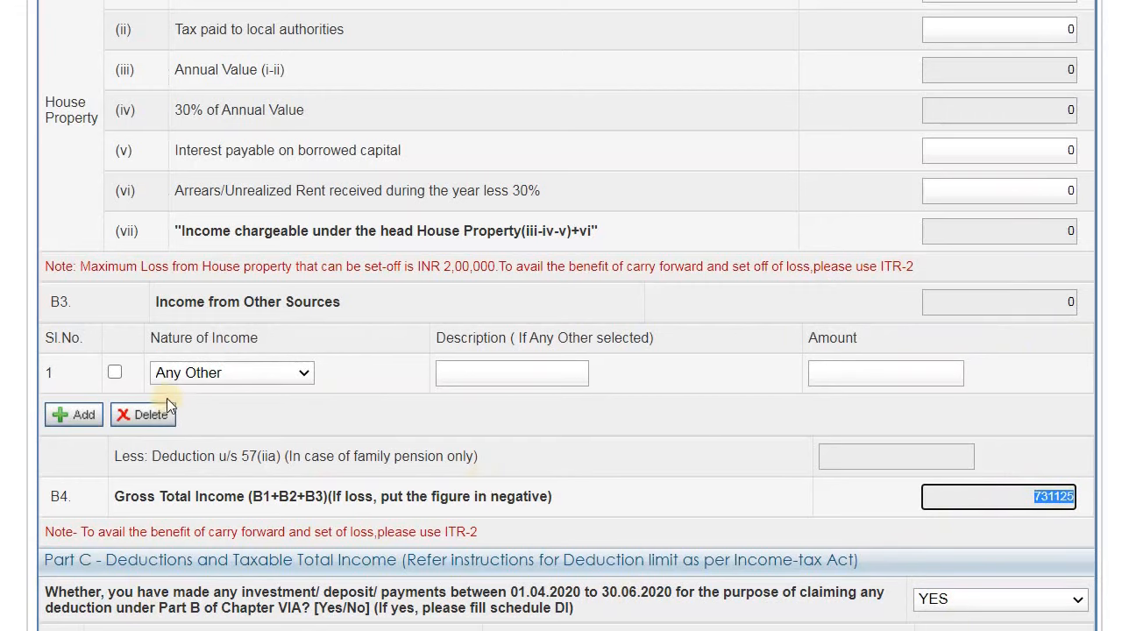
pyautogui.click(237, 372)
pyautogui.click(255, 395)
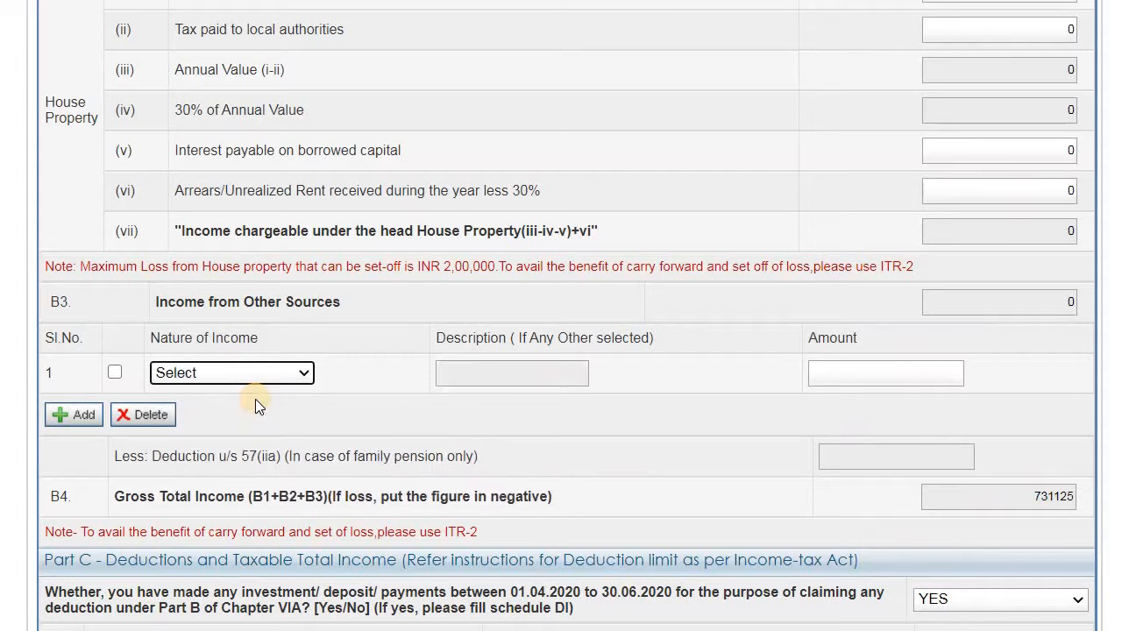
# Answer NO to the Part C question on investments, deposits or payments made between 01.04.2020 and 30.06.2020
pyautogui.scroll(-3, 255, 399)
pyautogui.scroll(3, 358, 434)
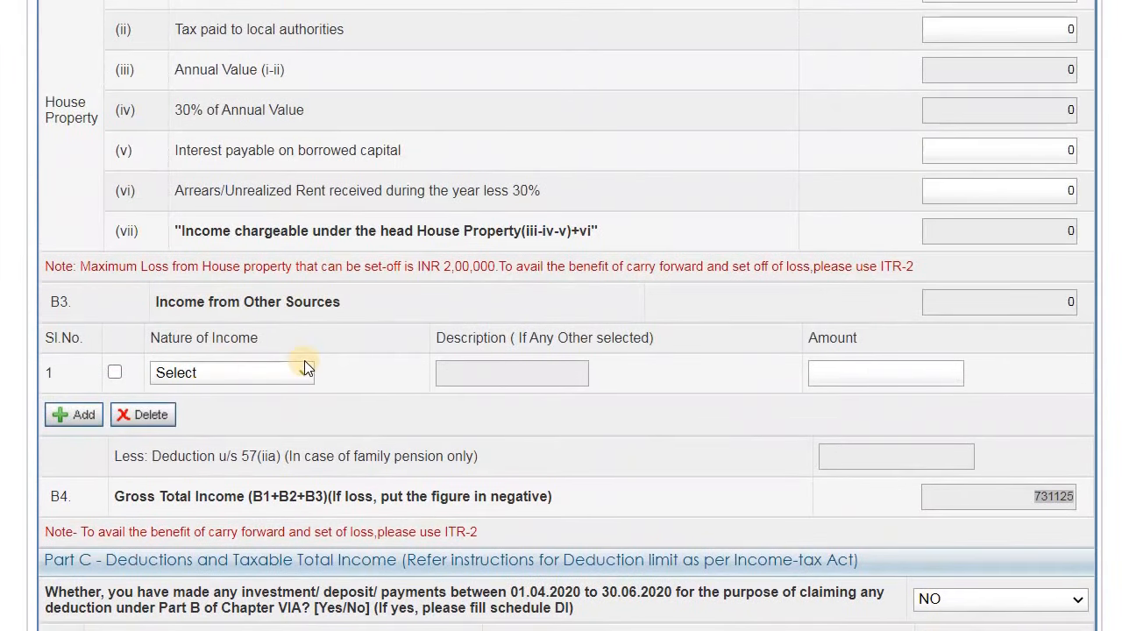
pyautogui.scroll(-4, 302, 366)
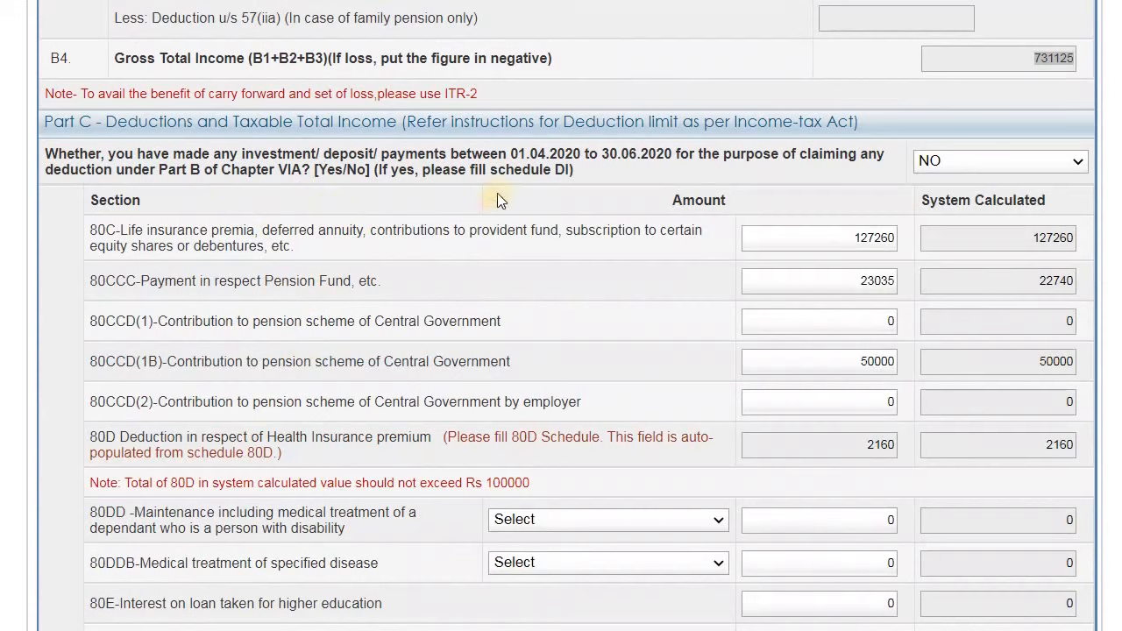
pyautogui.moveTo(507, 152); pyautogui.dragTo(579, 160)
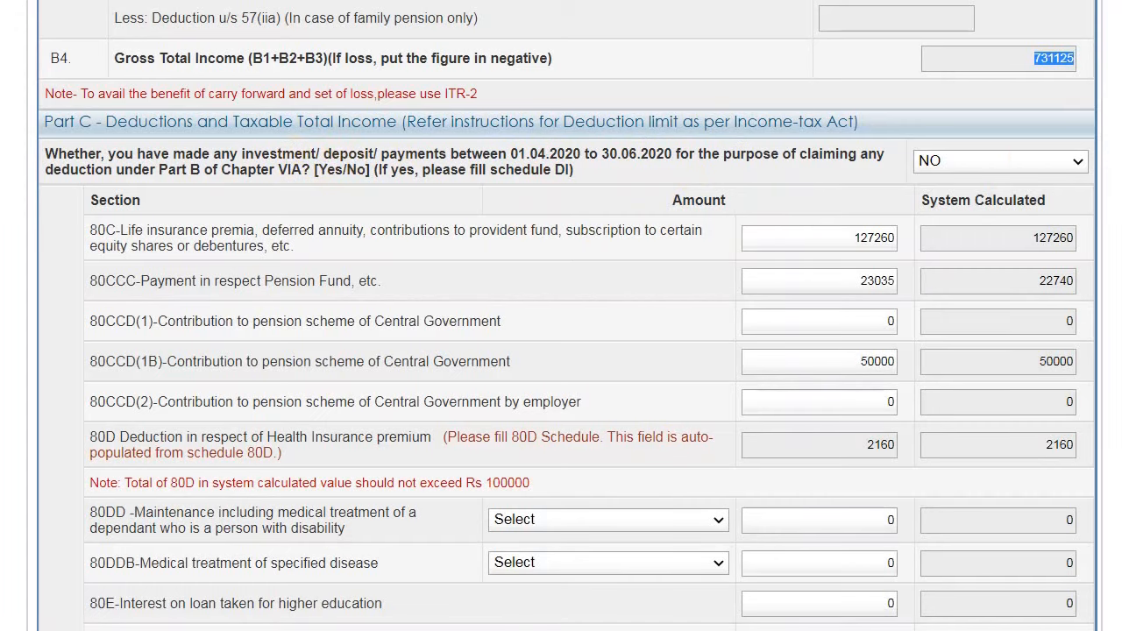
# Open Schedule DI and examine its Chapter VIA deduction fields, including 80CCD(1) and 80D
pyautogui.scroll(15, 1004, 164)
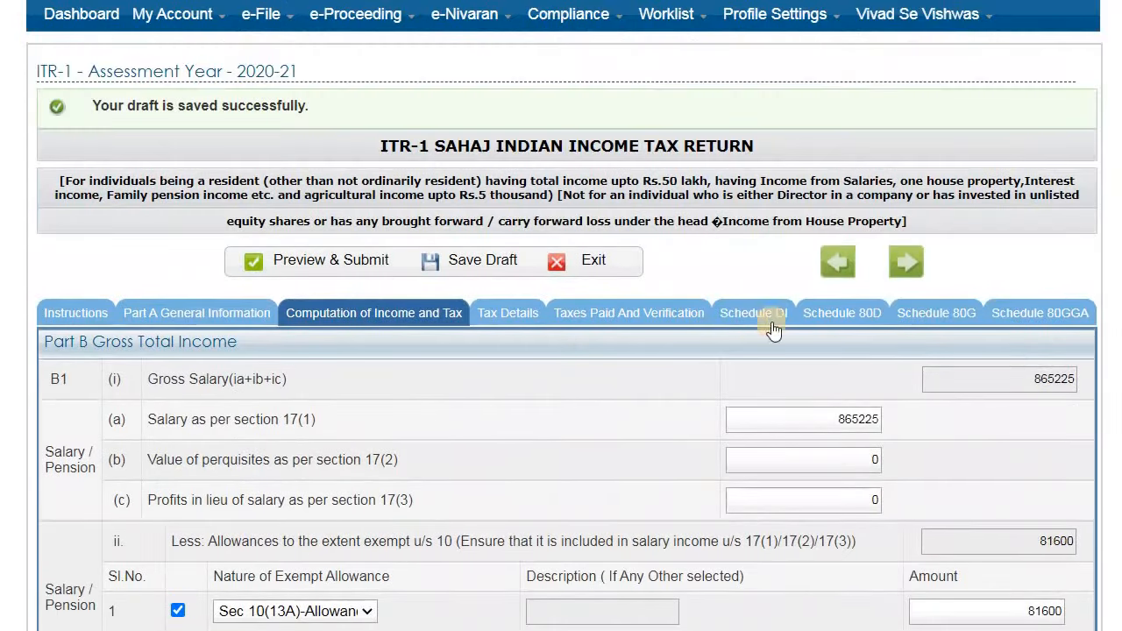
pyautogui.click(754, 315)
pyautogui.scroll(-4, 754, 448)
pyautogui.click(568, 125)
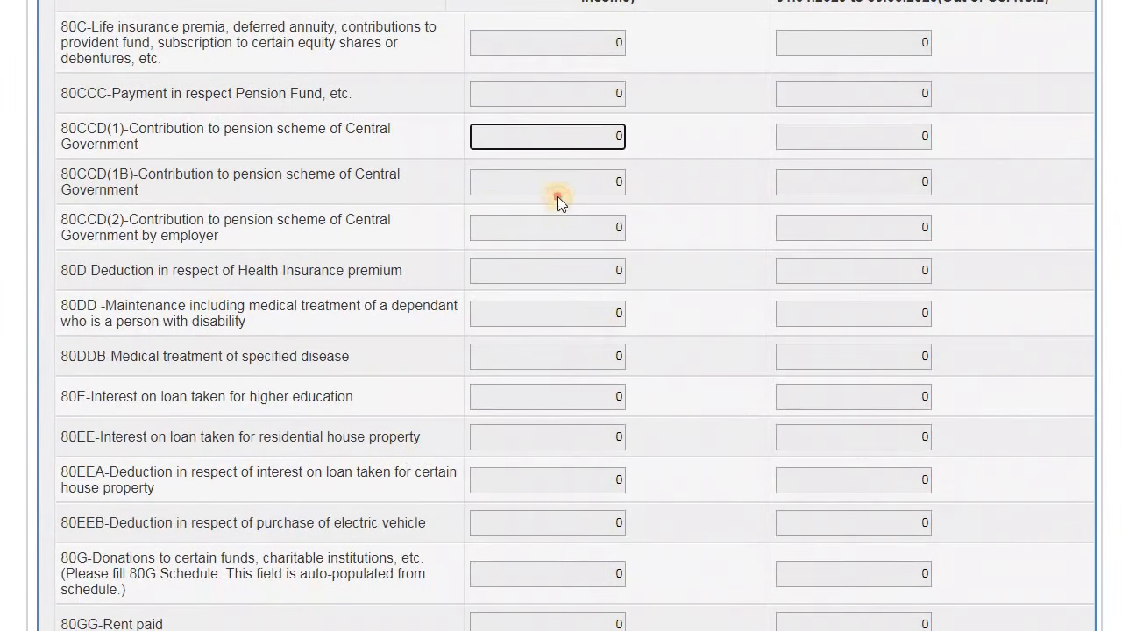
pyautogui.click(579, 271)
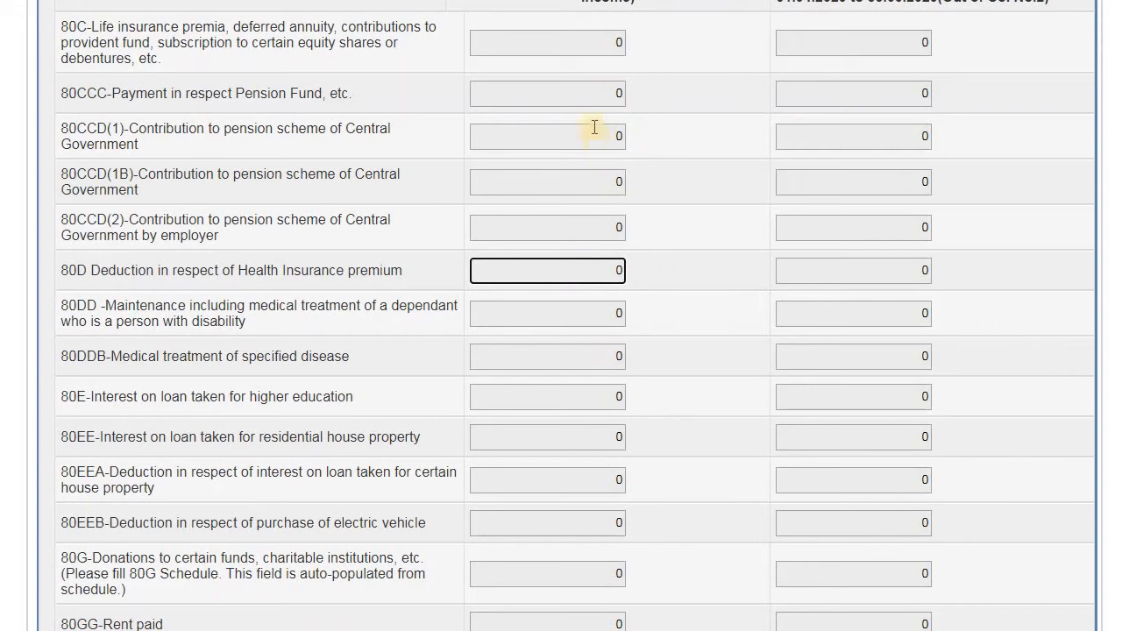
# Dismiss the repeated timeout reminder and save the draft again from Schedule DI
pyautogui.scroll(3, 610, 418)
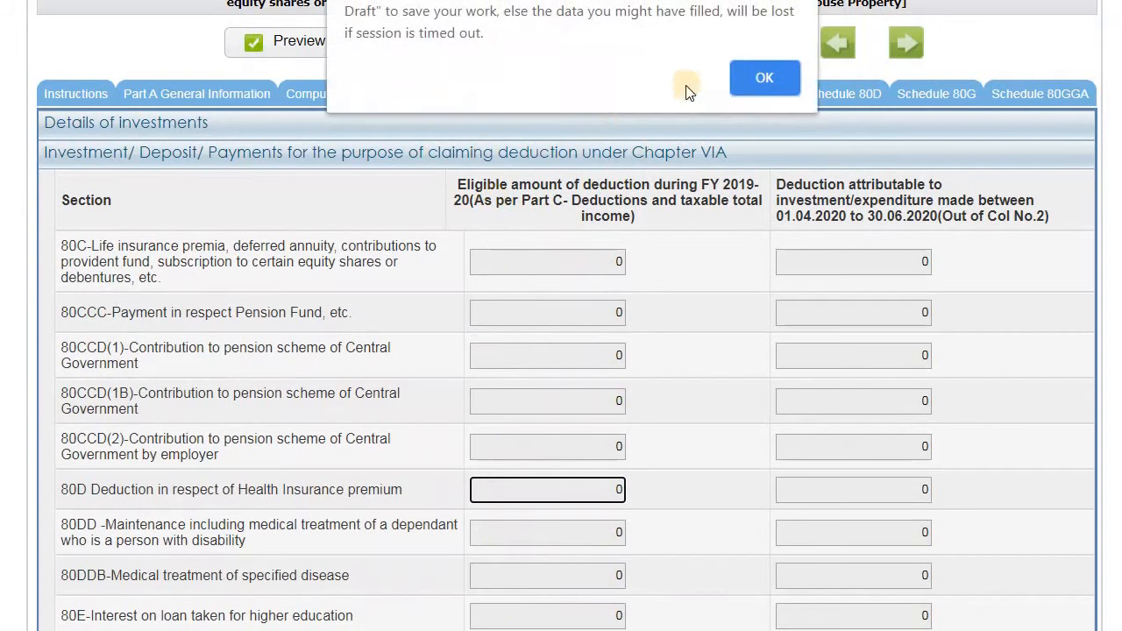
pyautogui.click(770, 79)
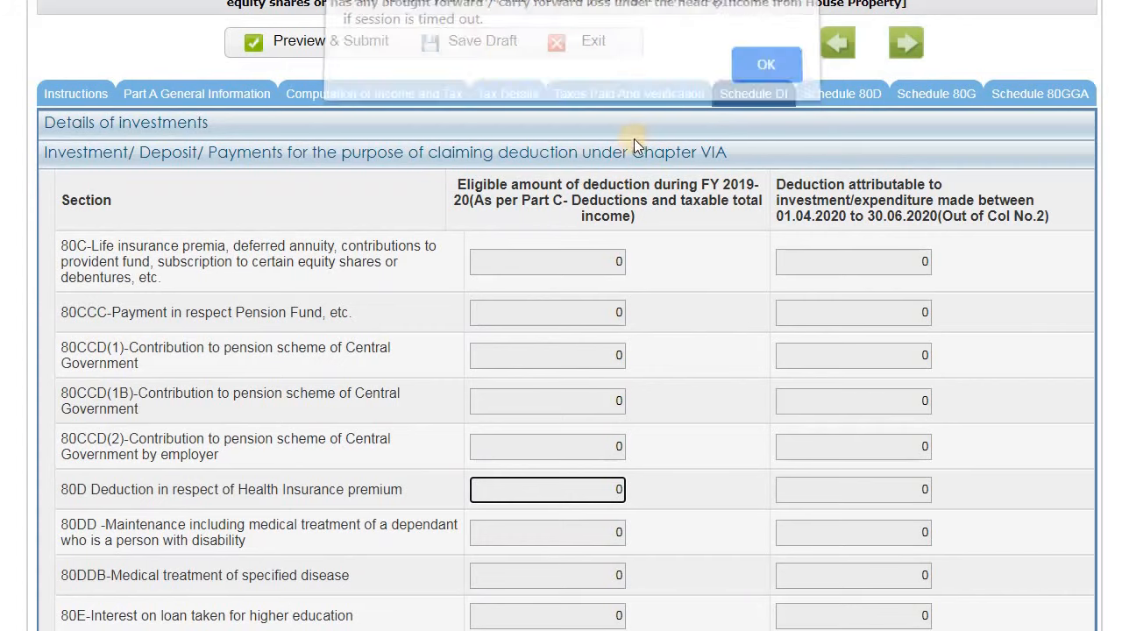
pyautogui.click(484, 45)
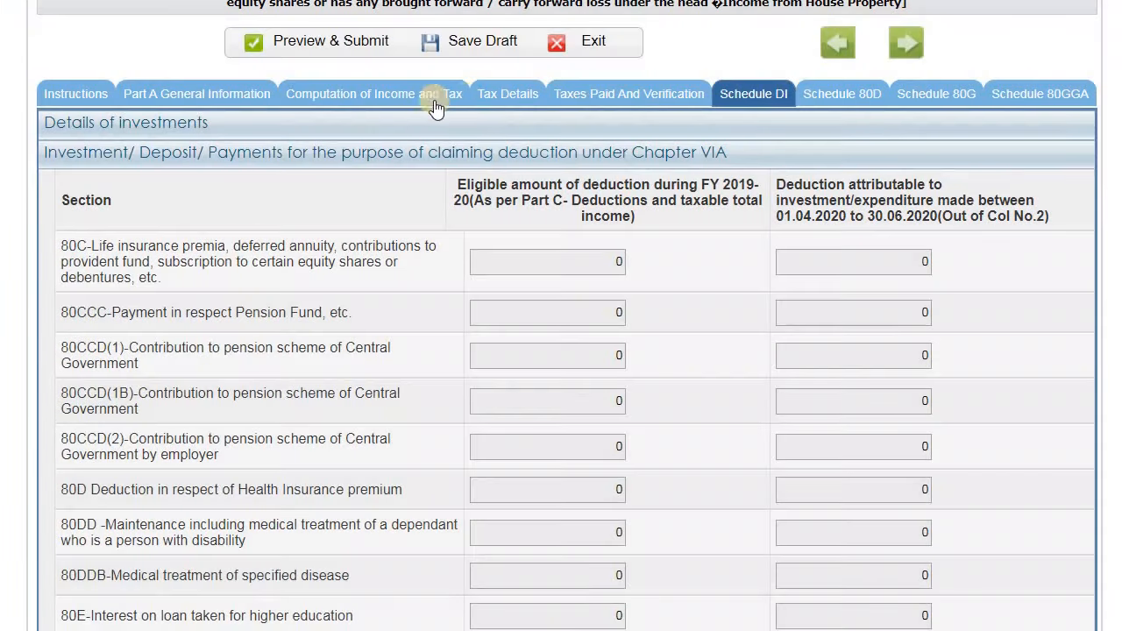
# Return to Computation of Income and Tax and review the 80C deduction and the system-calculated Total Deductions in Part C
pyautogui.click(437, 107)
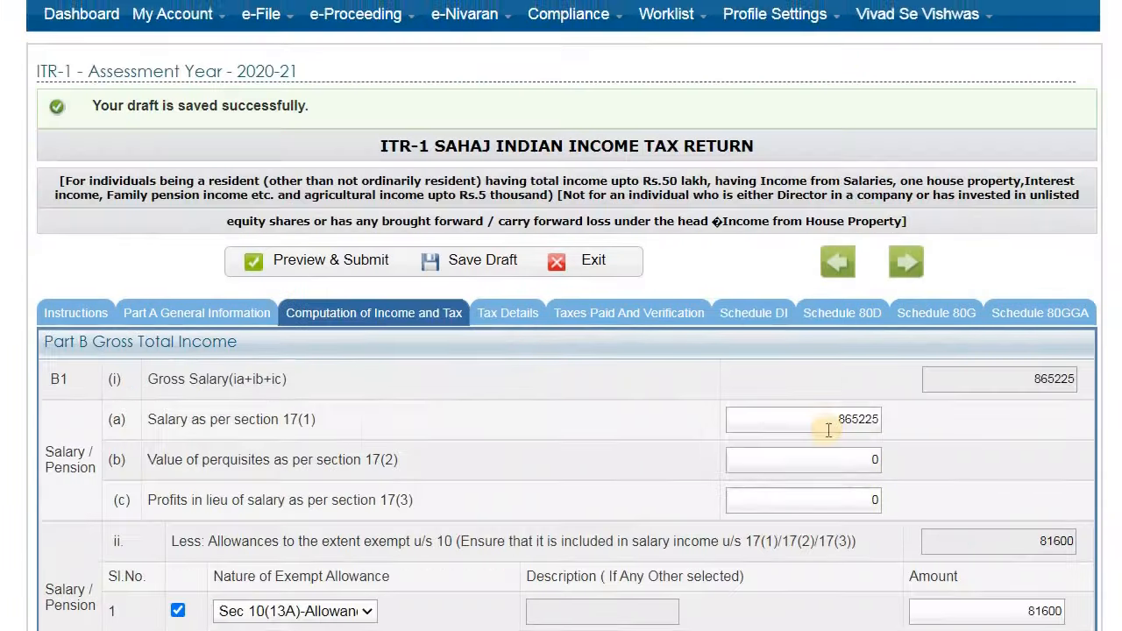
pyautogui.scroll(-15, 826, 430)
pyautogui.scroll(5, 827, 434)
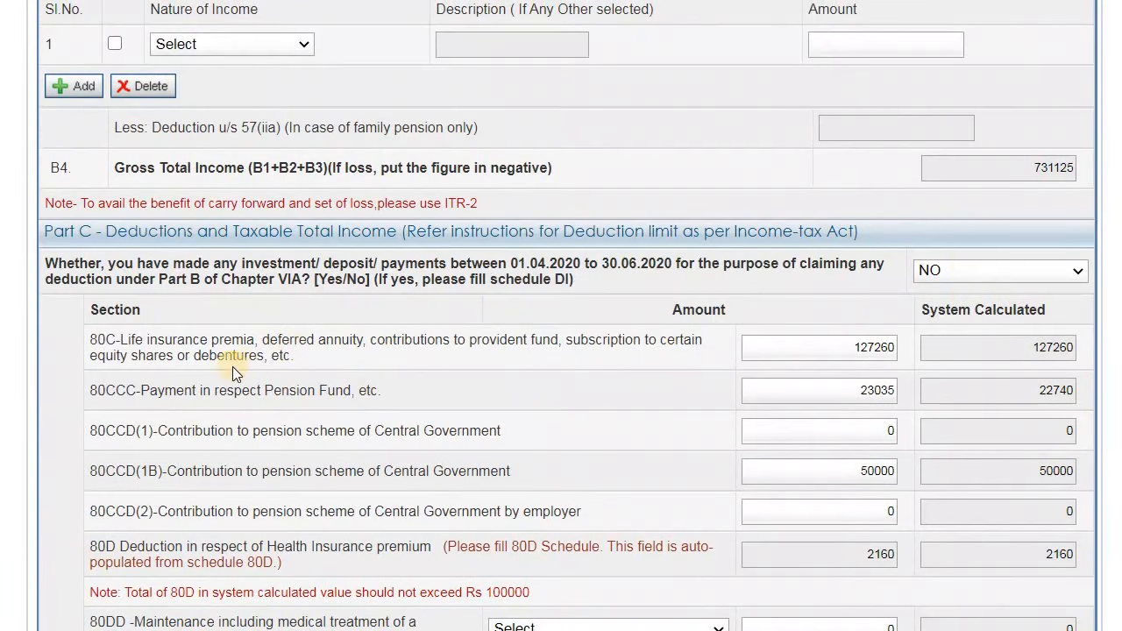
pyautogui.scroll(-2, 233, 367)
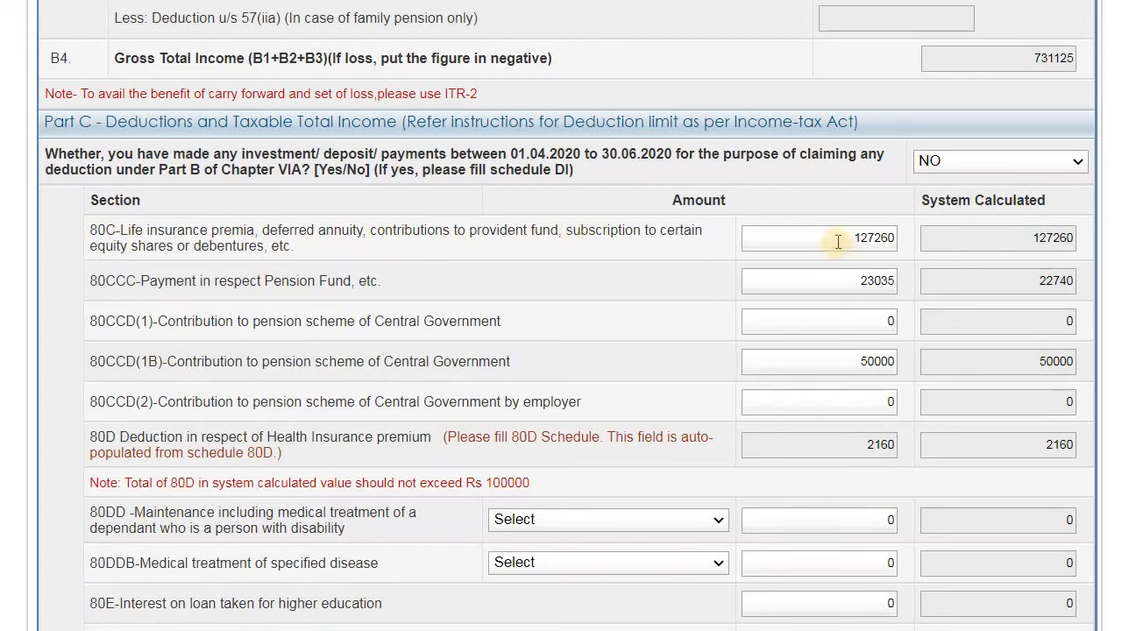
pyautogui.moveTo(838, 240); pyautogui.dragTo(903, 242)
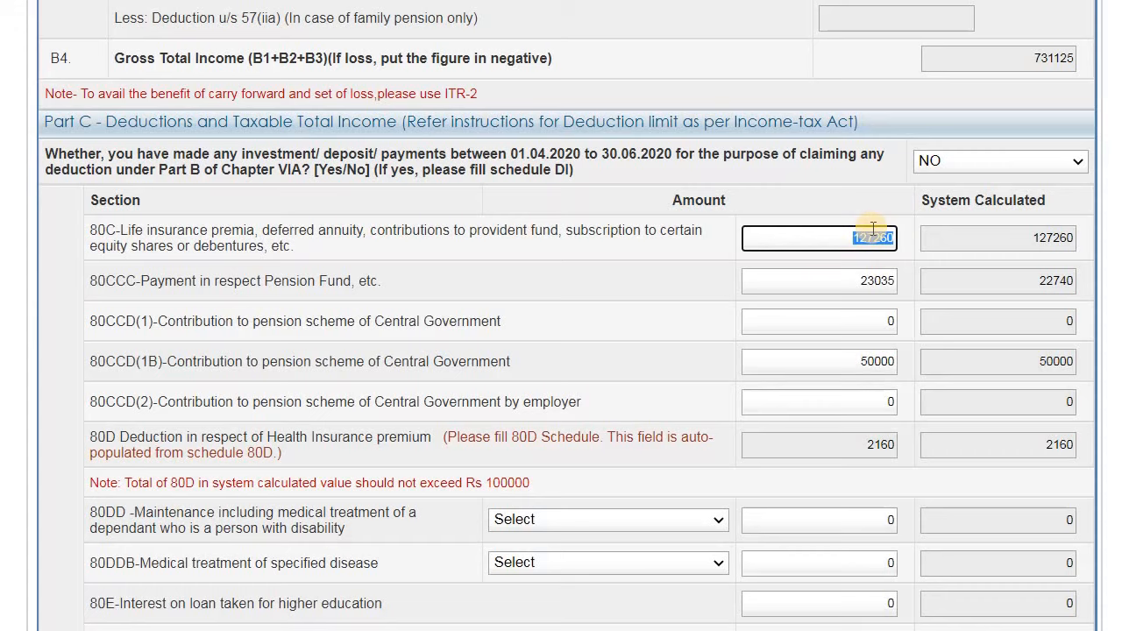
pyautogui.scroll(-10, 874, 229)
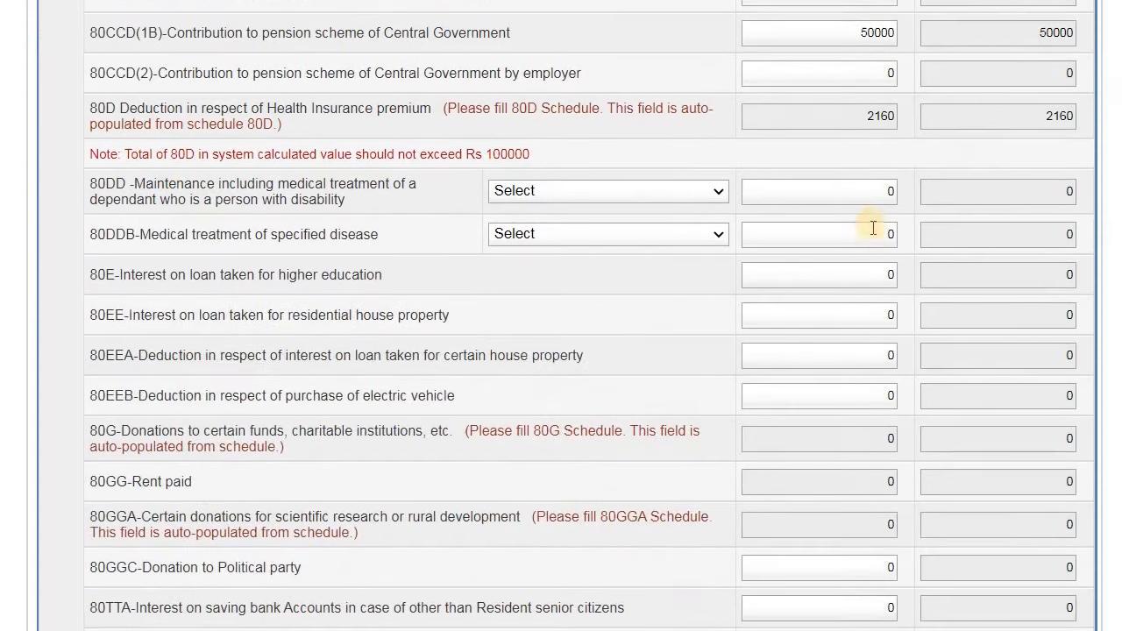
pyautogui.click(1023, 181)
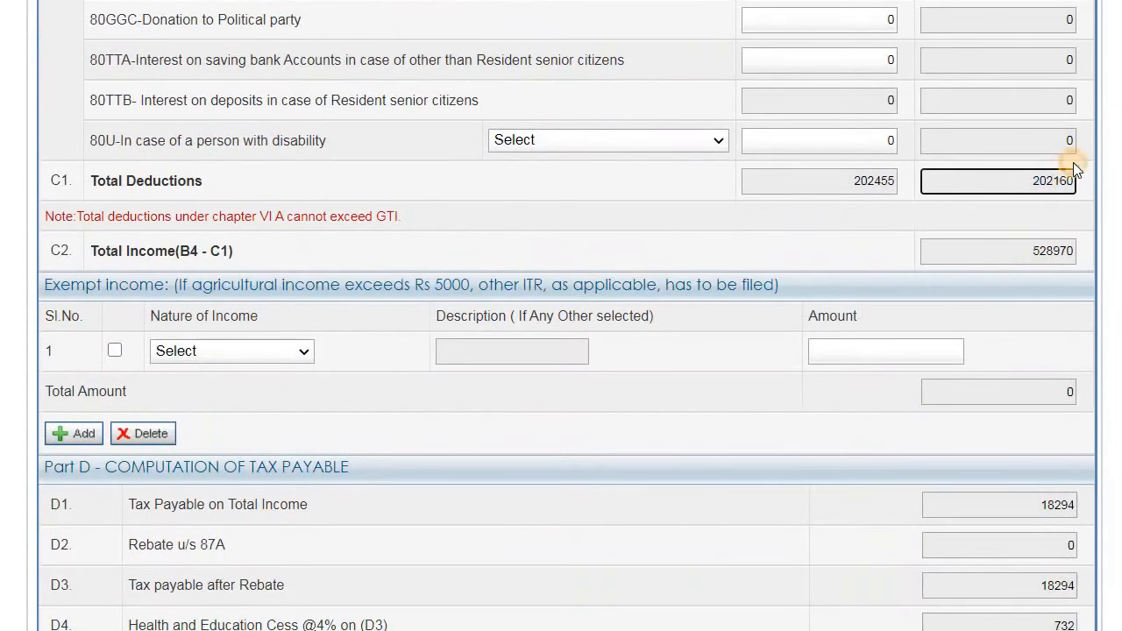
pyautogui.scroll(10, 1047, 195)
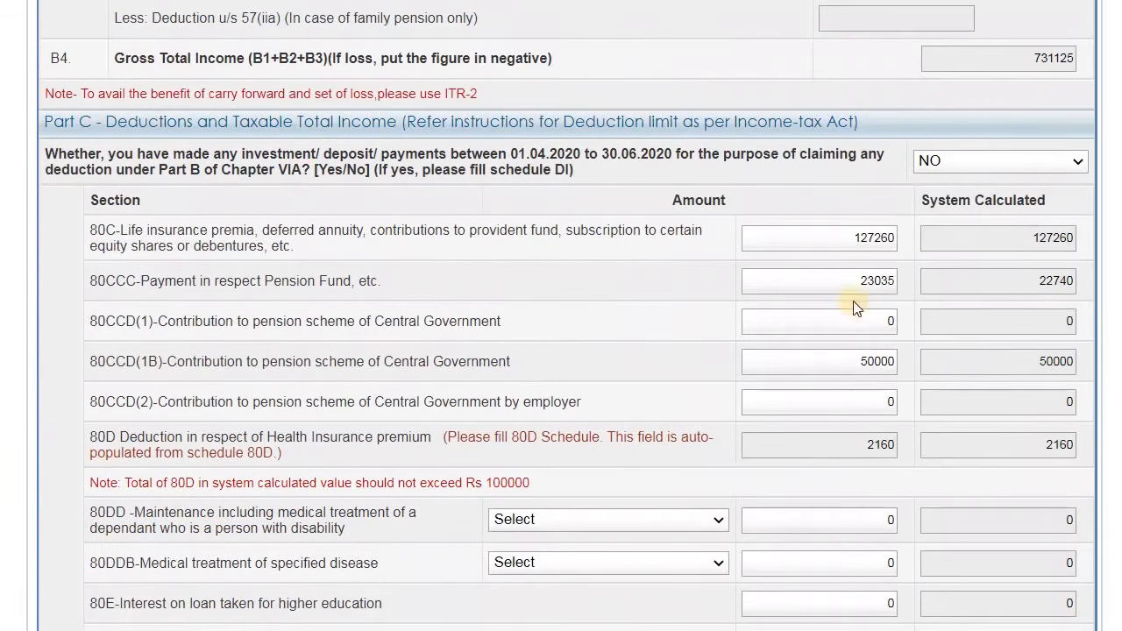
# Compare the Part C amounts claimed under sections 80C, 80CCC and 80CCD(1B)
pyautogui.moveTo(840, 239); pyautogui.dragTo(895, 235)
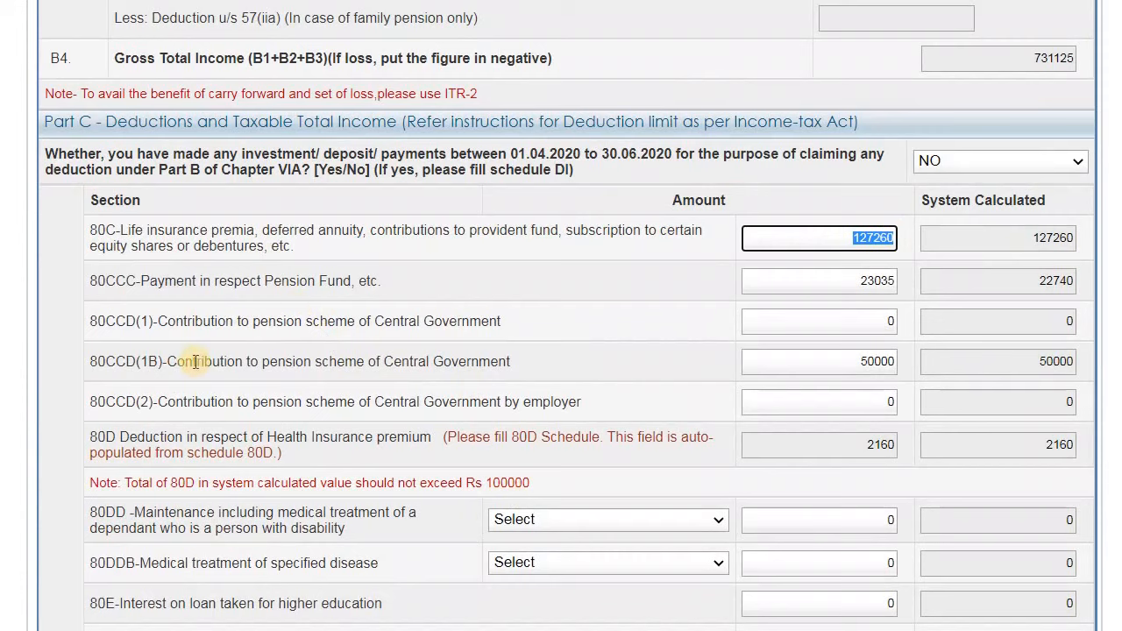
pyautogui.moveTo(863, 361); pyautogui.dragTo(914, 361)
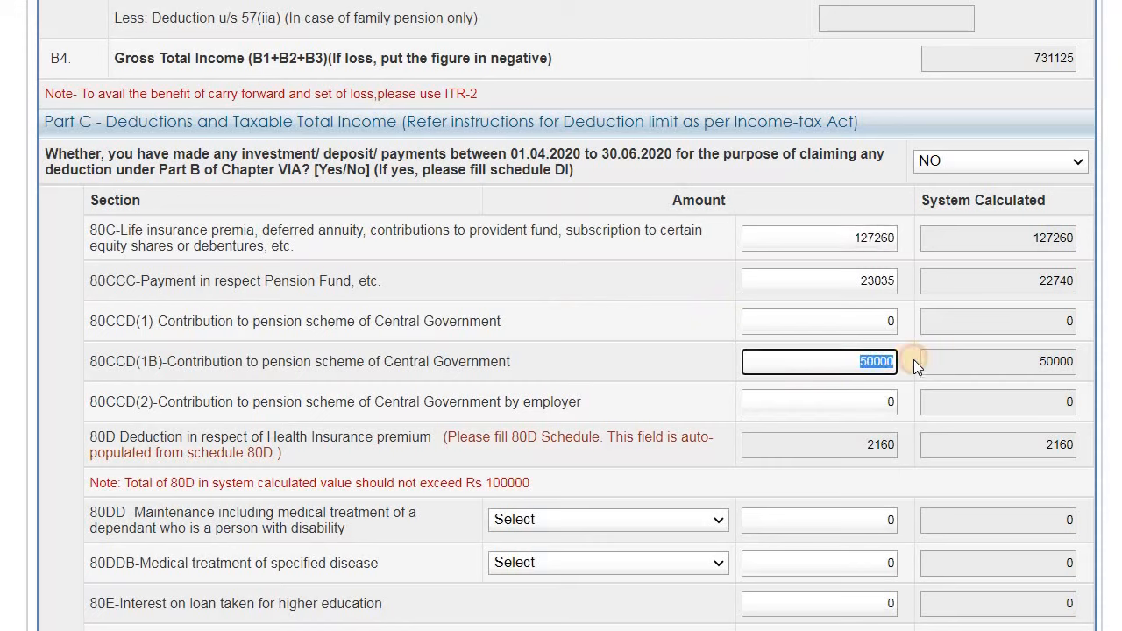
pyautogui.click(108, 362)
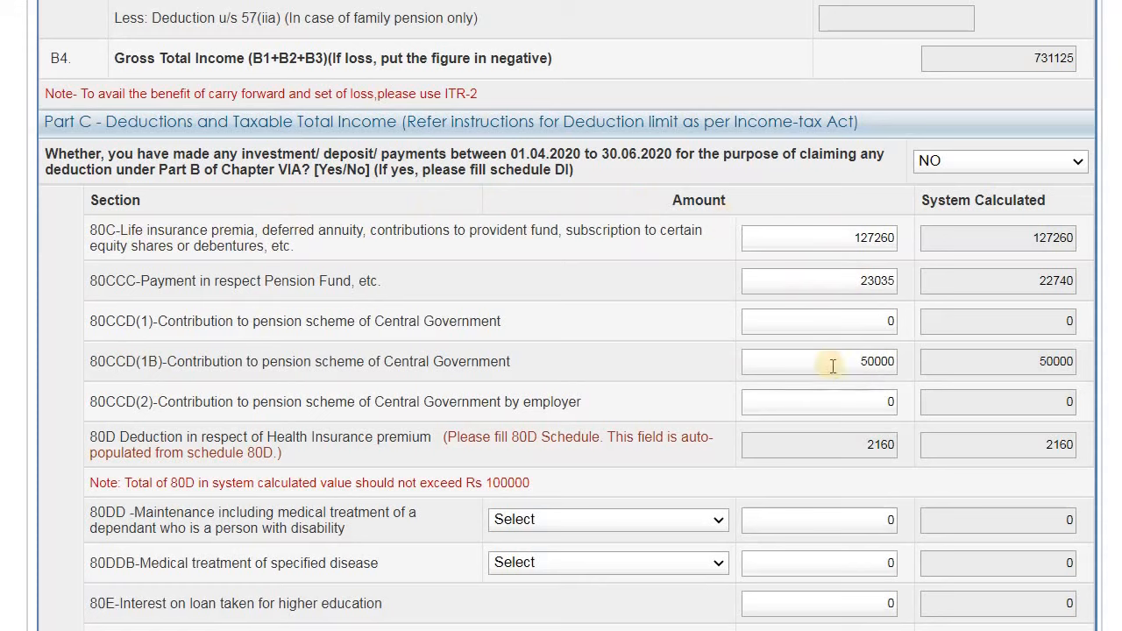
pyautogui.moveTo(852, 362); pyautogui.dragTo(893, 370)
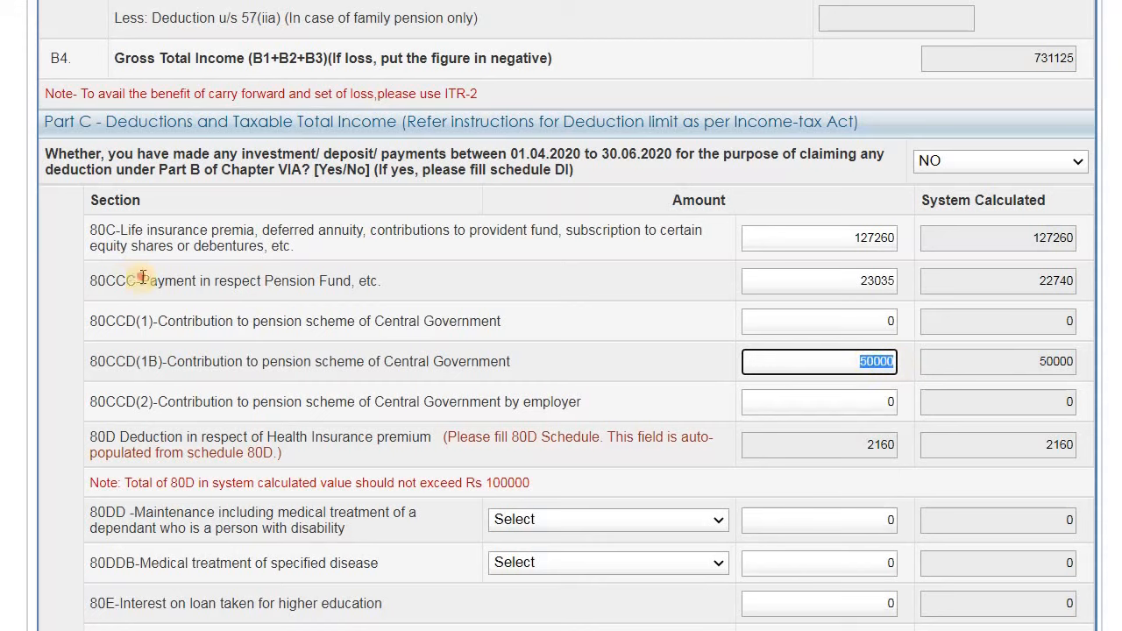
pyautogui.click(114, 279)
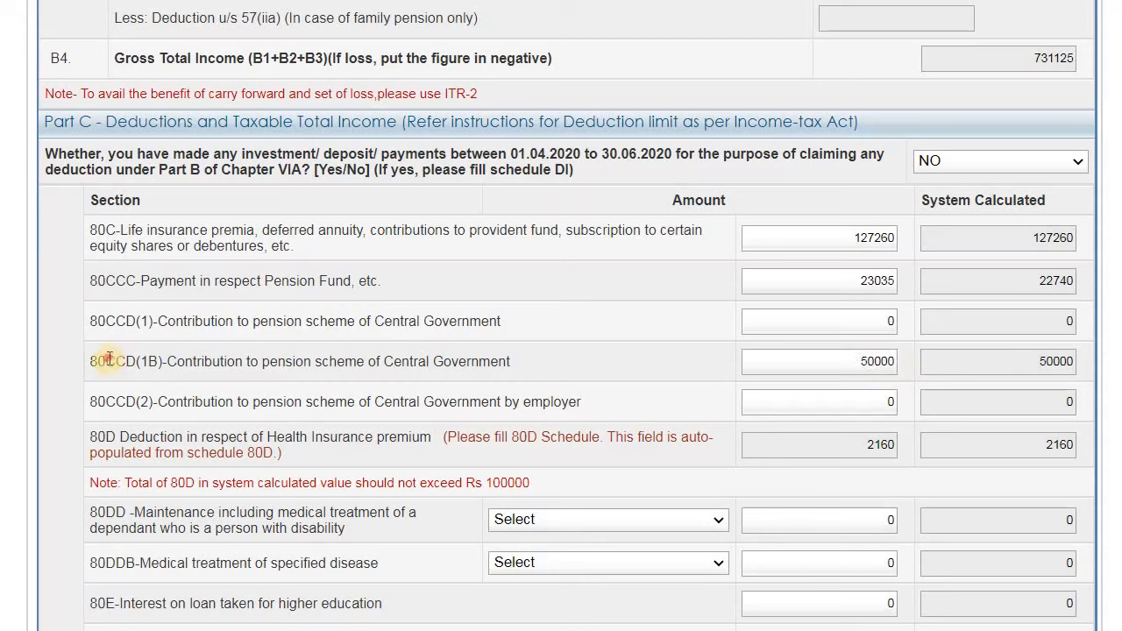
# Review the amounts entered in Part C for sections 80CCC, 80CCD(1B), 80C and the auto-populated 80D deduction
pyautogui.moveTo(859, 281); pyautogui.dragTo(908, 278)
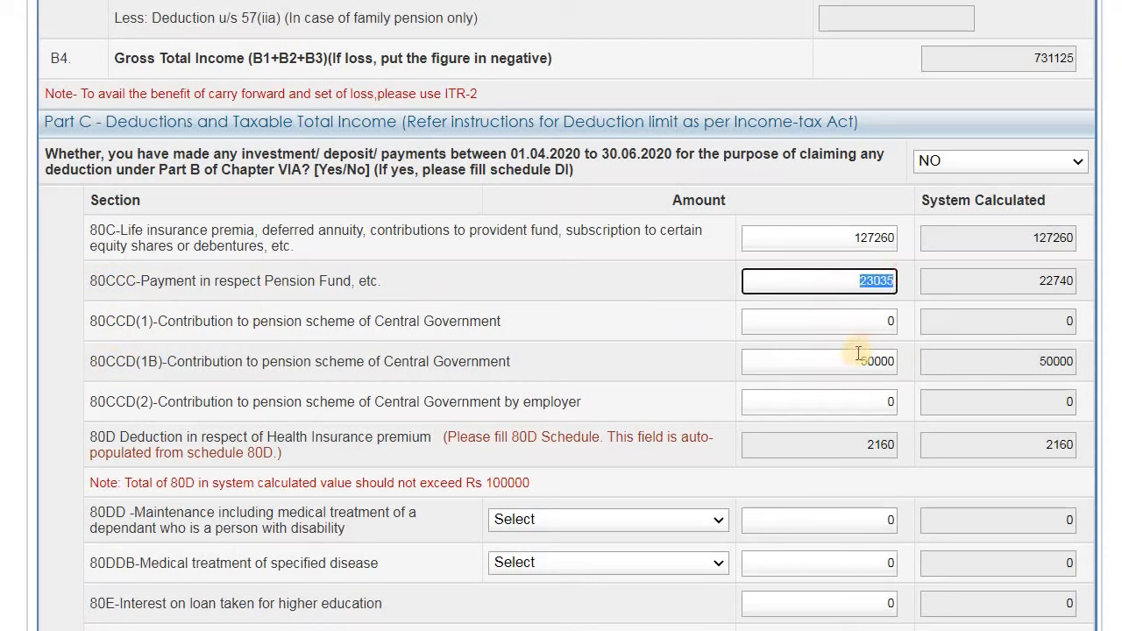
pyautogui.moveTo(859, 358); pyautogui.dragTo(903, 367)
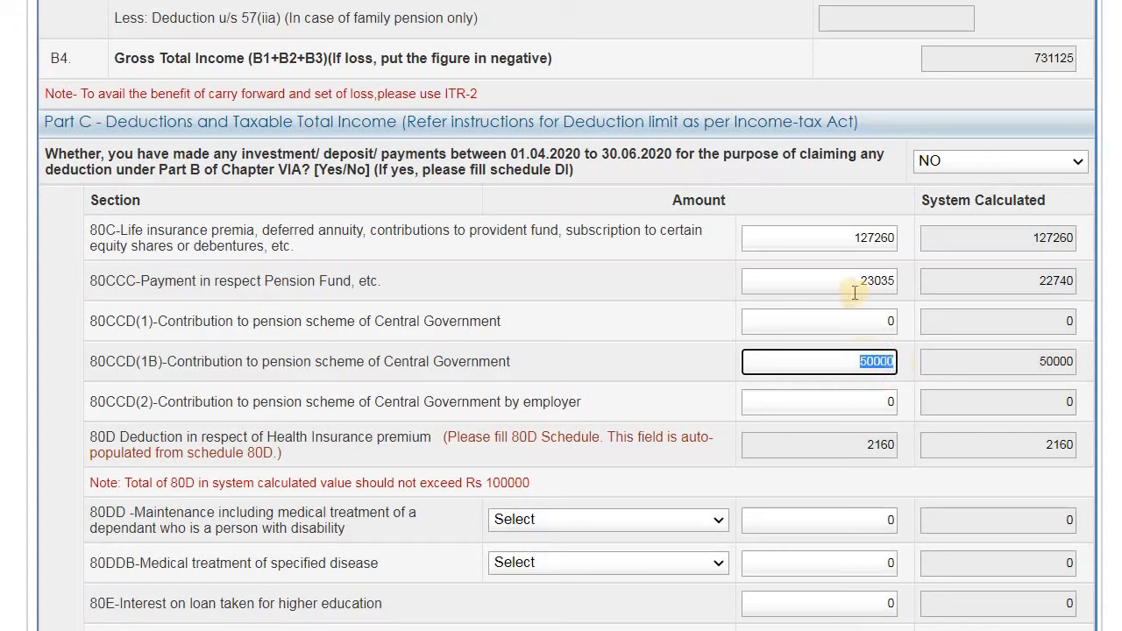
pyautogui.moveTo(864, 280); pyautogui.dragTo(897, 283)
pyautogui.doubleClick(877, 360)
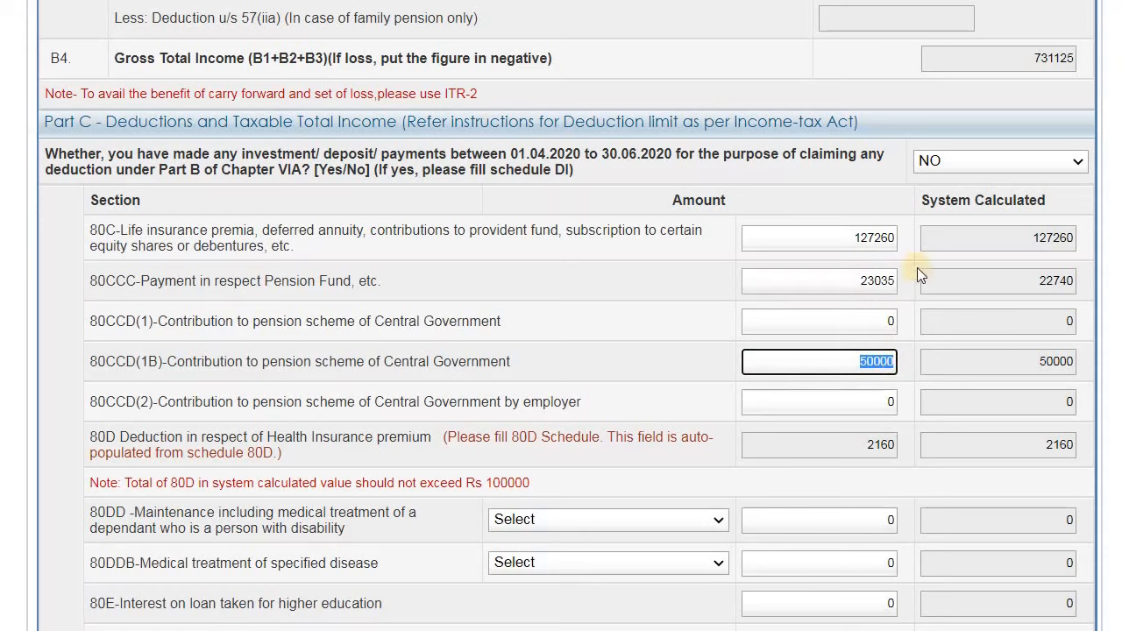
pyautogui.moveTo(852, 238); pyautogui.dragTo(908, 238)
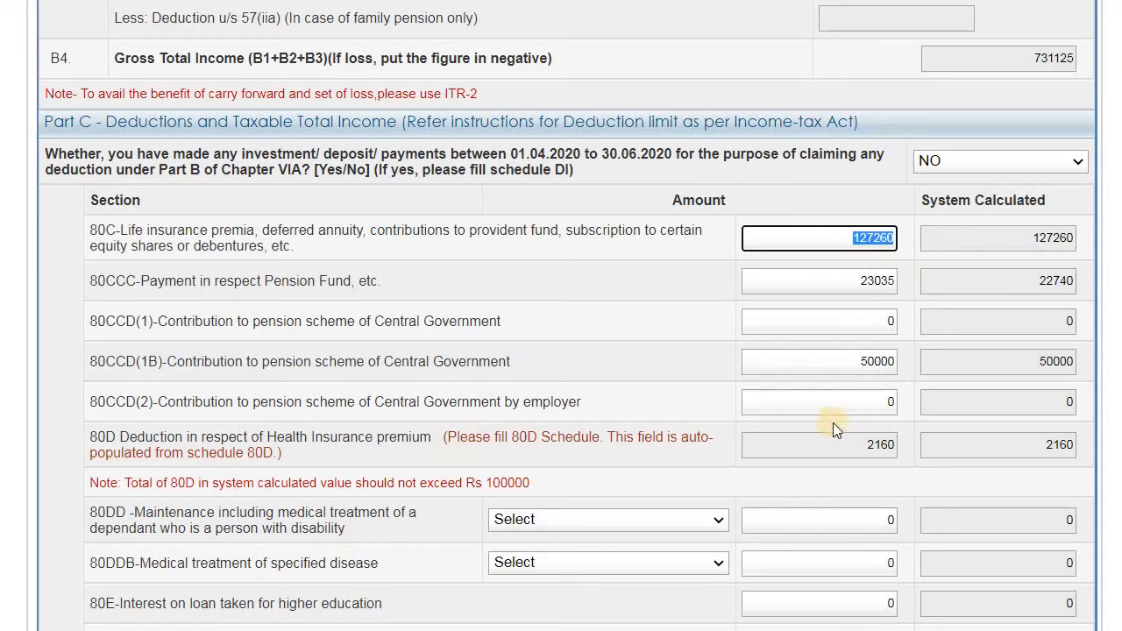
pyautogui.moveTo(848, 450); pyautogui.dragTo(904, 459)
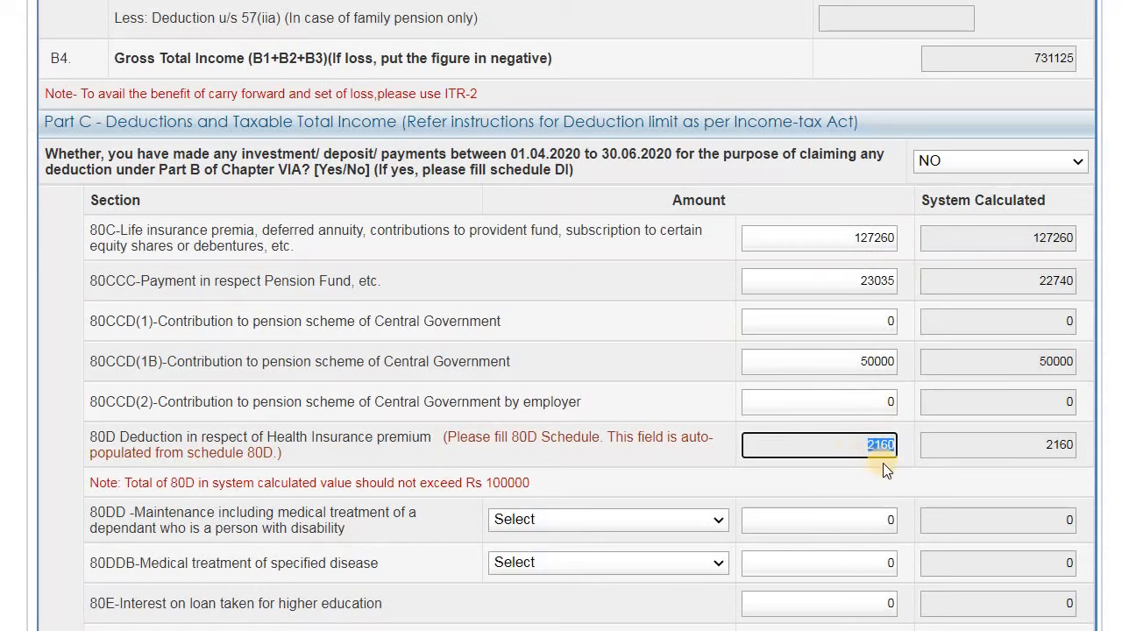
pyautogui.click(842, 446)
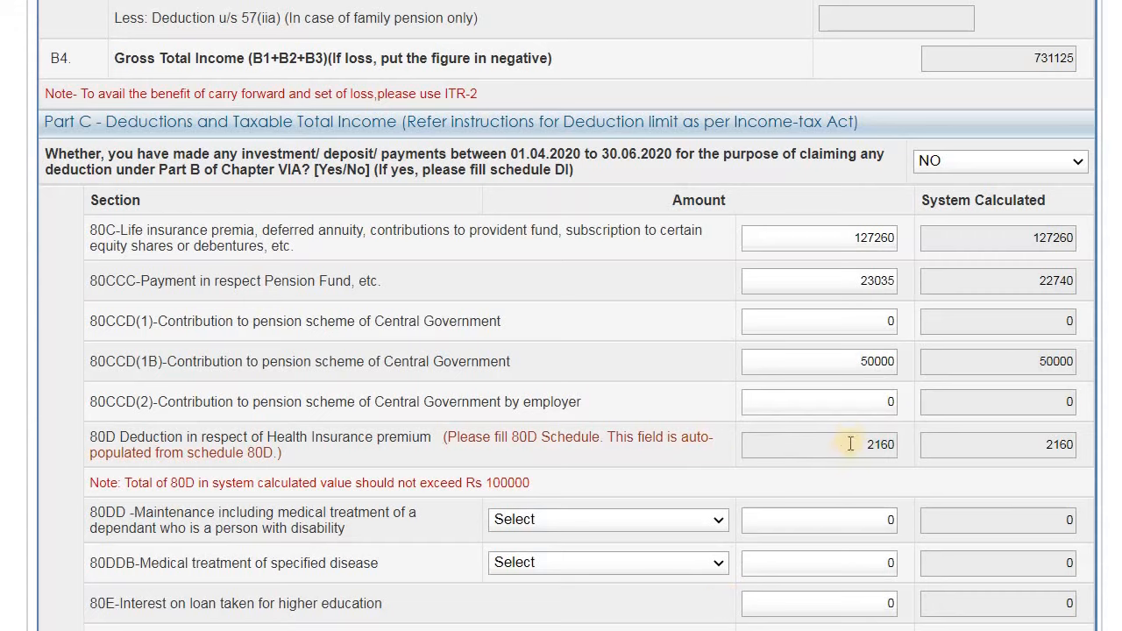
# Open Schedule 80D and examine the Self and Family health insurance premium and its subtotal
pyautogui.scroll(3, 851, 433)
pyautogui.scroll(2, 850, 433)
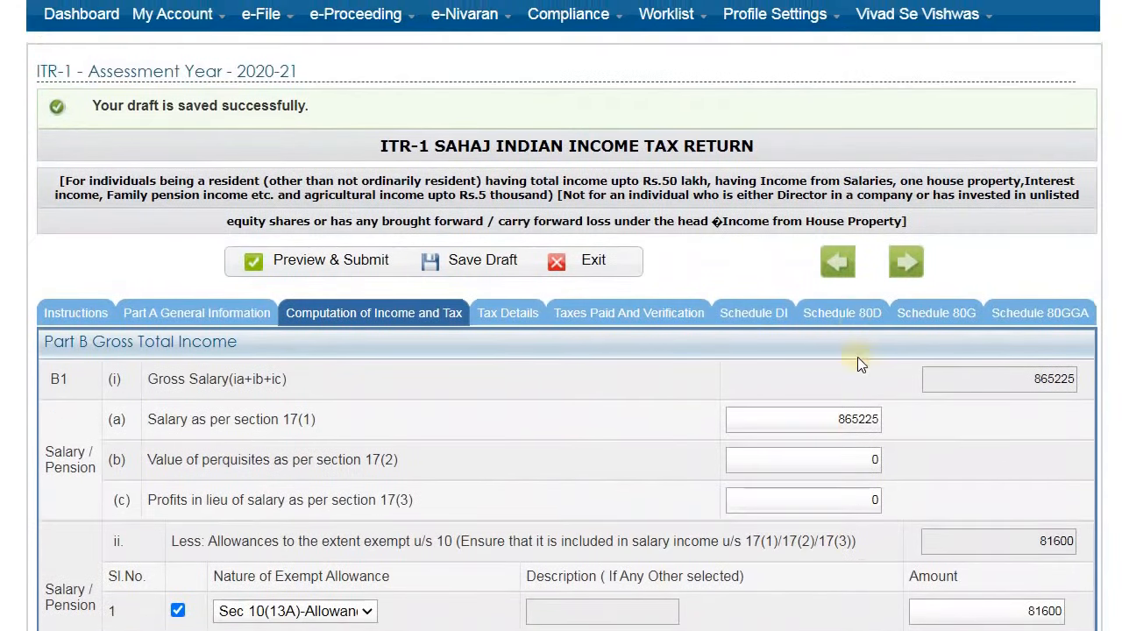
pyautogui.click(829, 317)
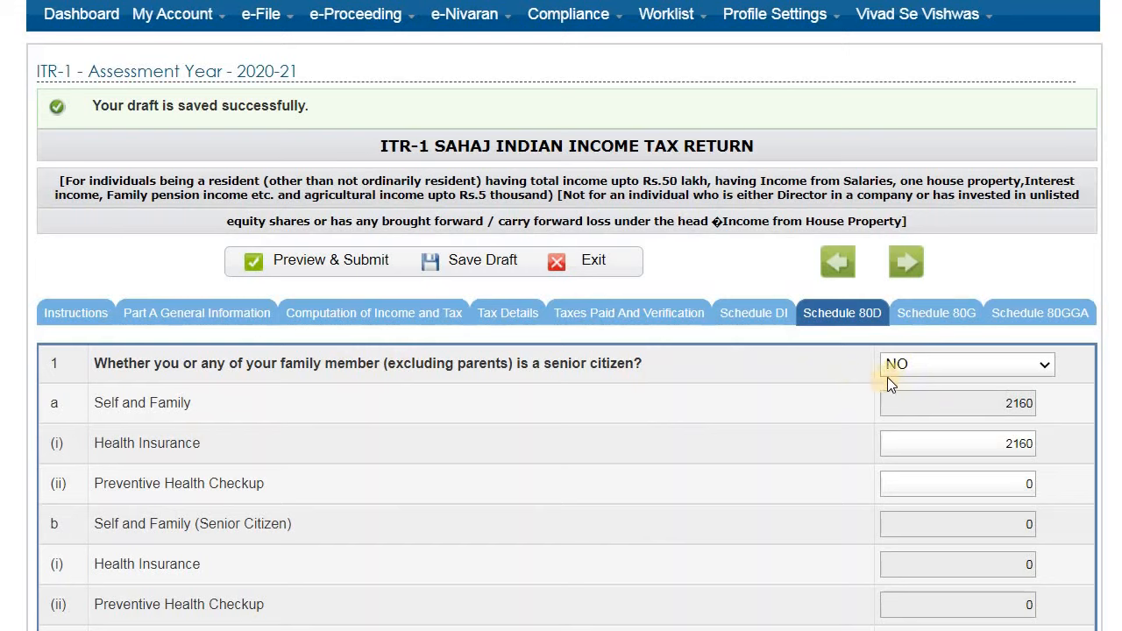
pyautogui.click(985, 444)
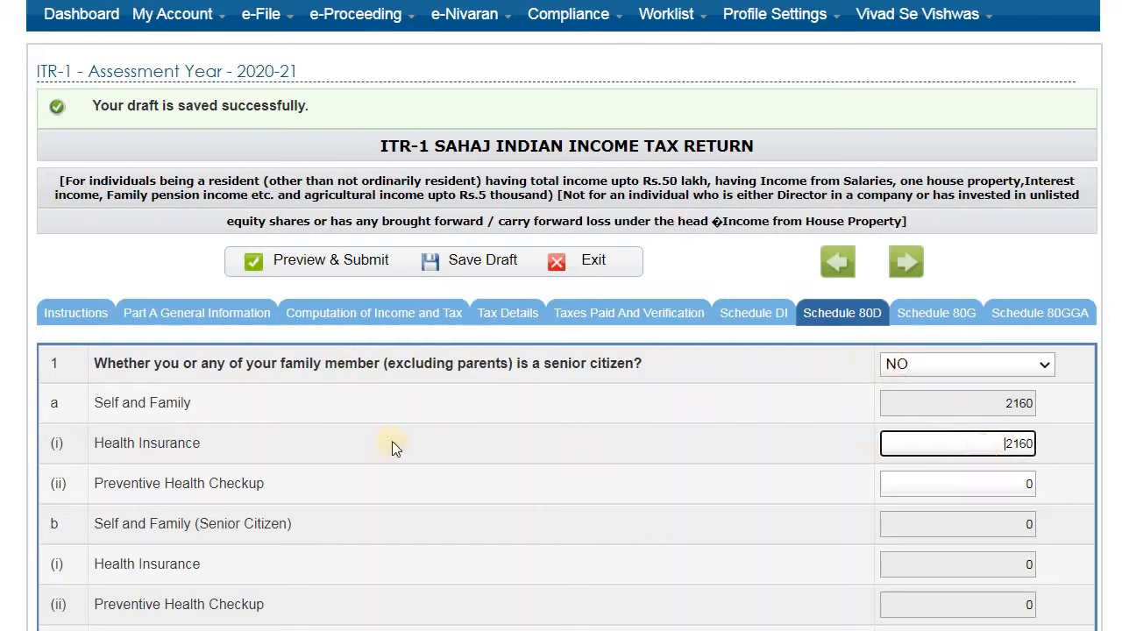
pyautogui.click(994, 403)
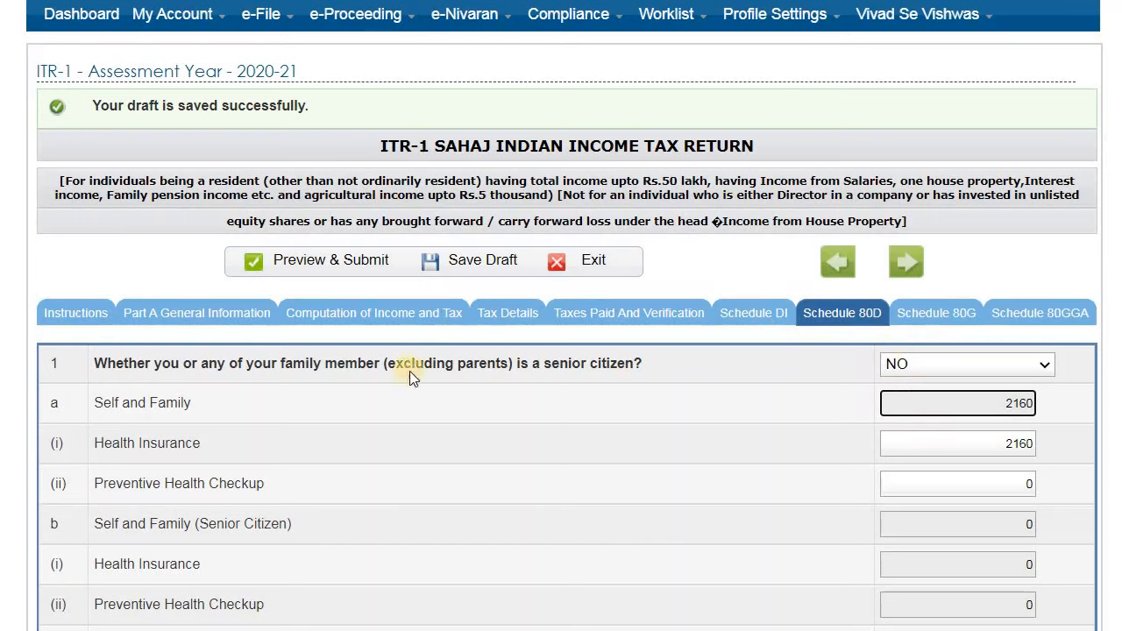
# Return to Computation of Income and Tax and check the system-calculated 80D amount and the Total Deductions in Part C
pyautogui.click(373, 318)
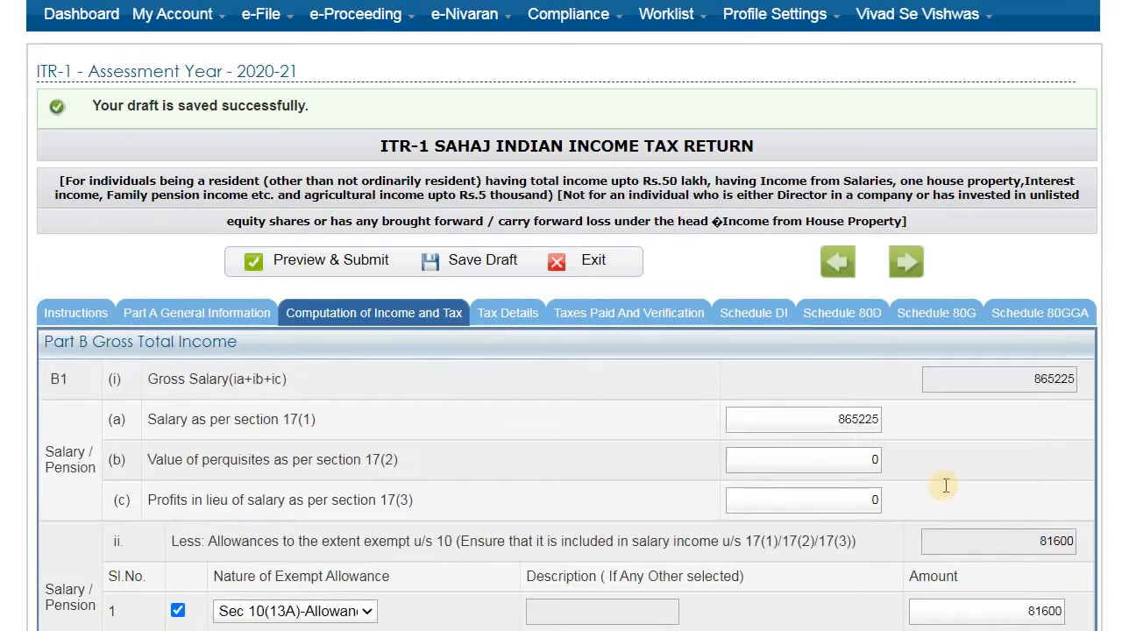
pyautogui.scroll(-10, 944, 485)
pyautogui.scroll(-20, 945, 486)
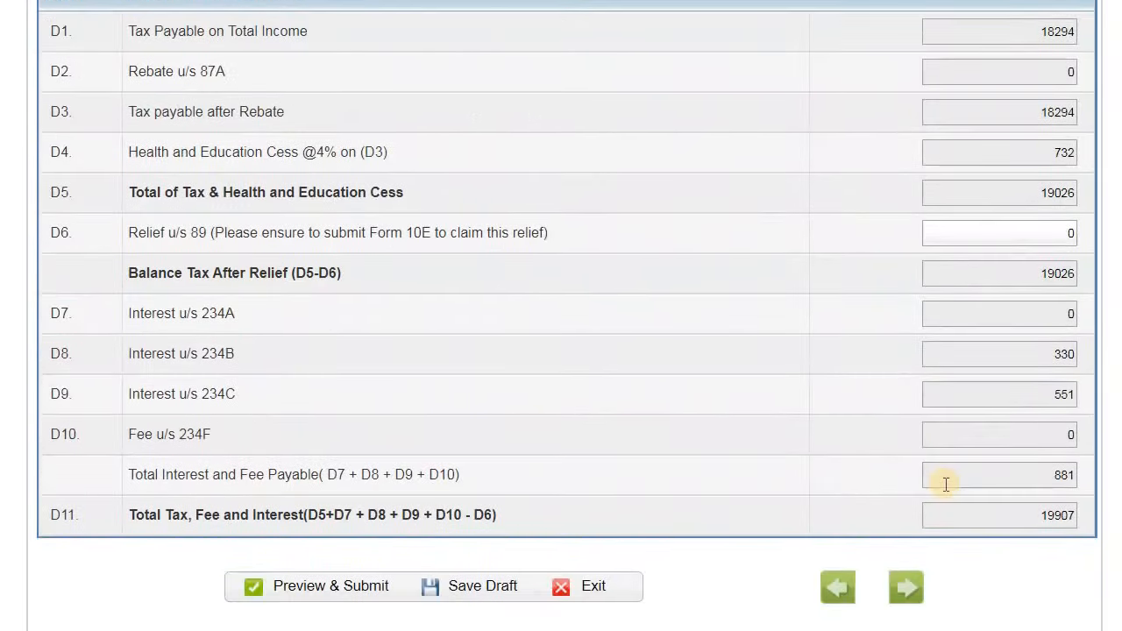
pyautogui.scroll(6, 945, 485)
pyautogui.scroll(10, 946, 485)
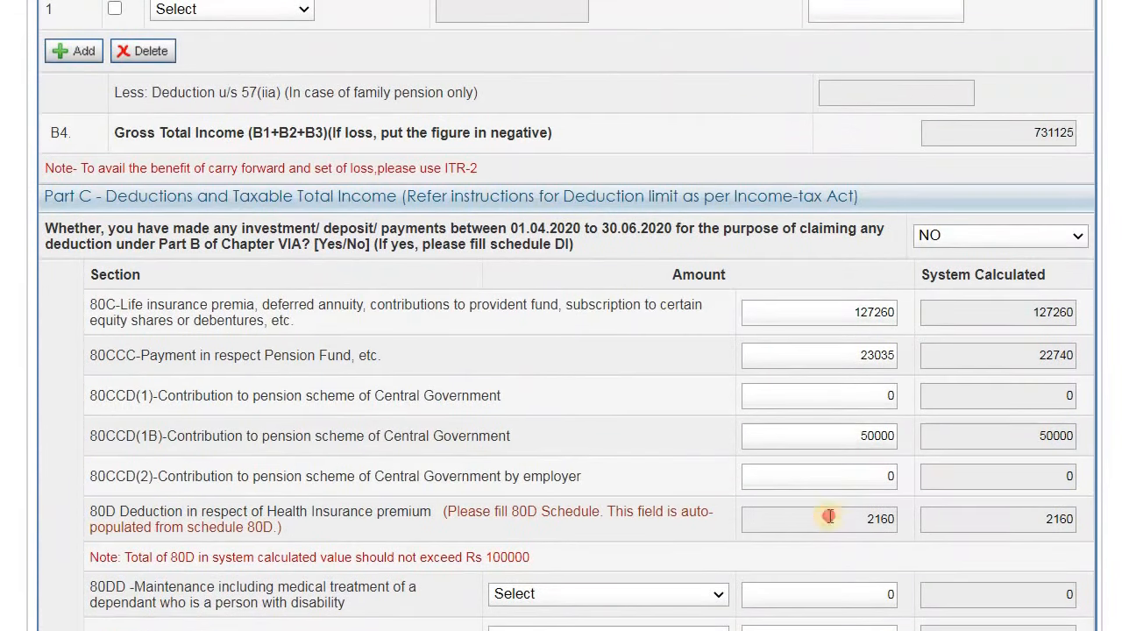
pyautogui.click(947, 519)
pyautogui.scroll(-3, 898, 361)
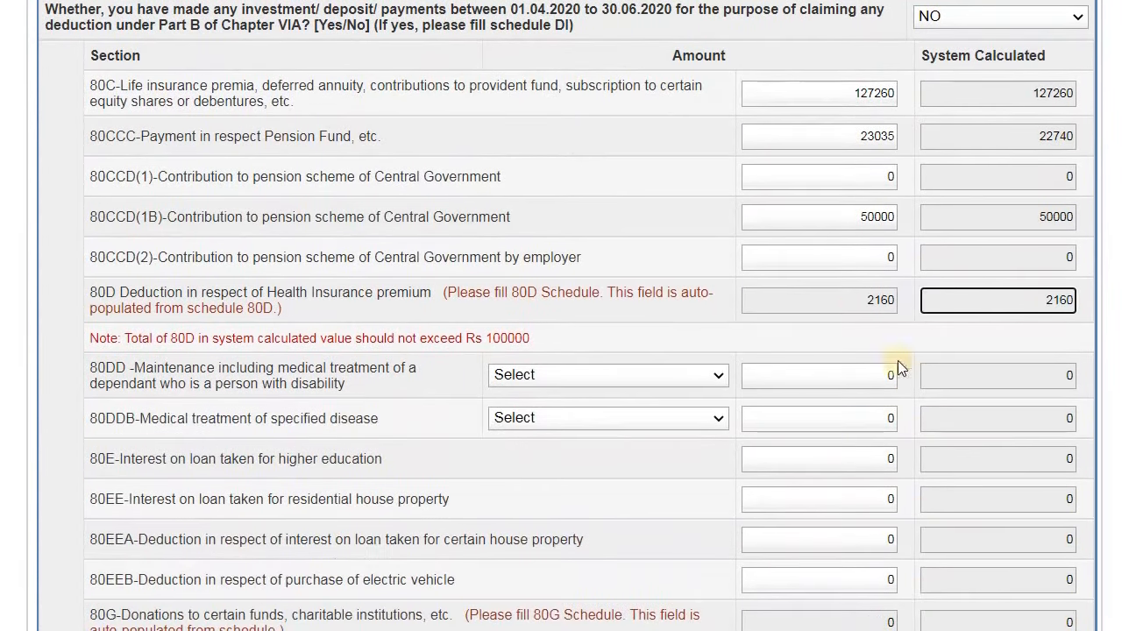
pyautogui.scroll(-1, 934, 369)
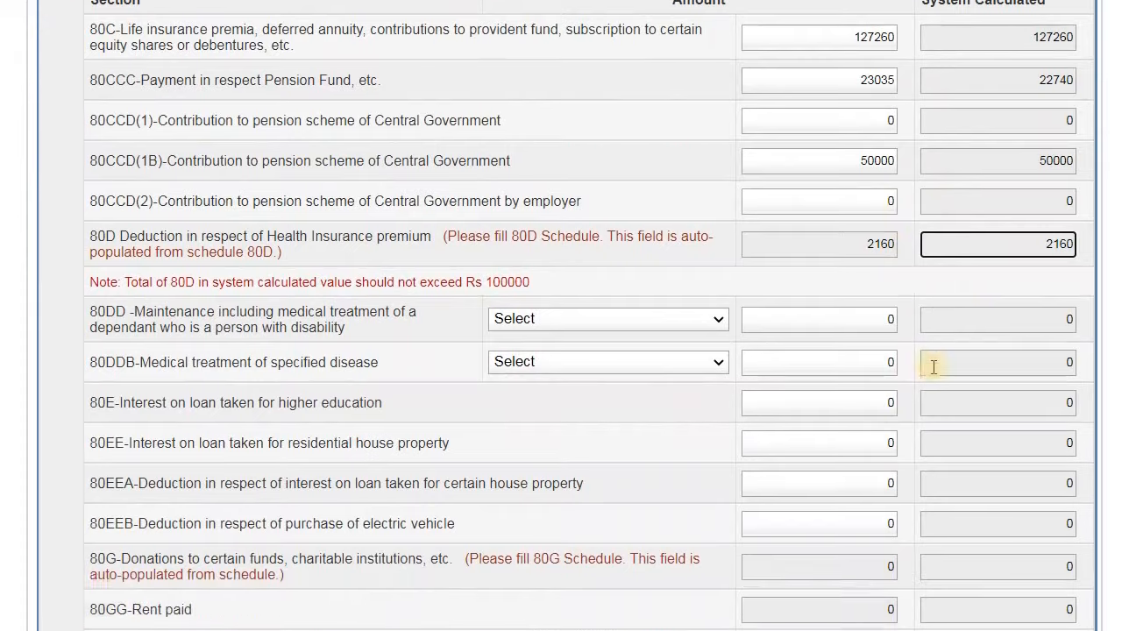
pyautogui.scroll(-10, 934, 367)
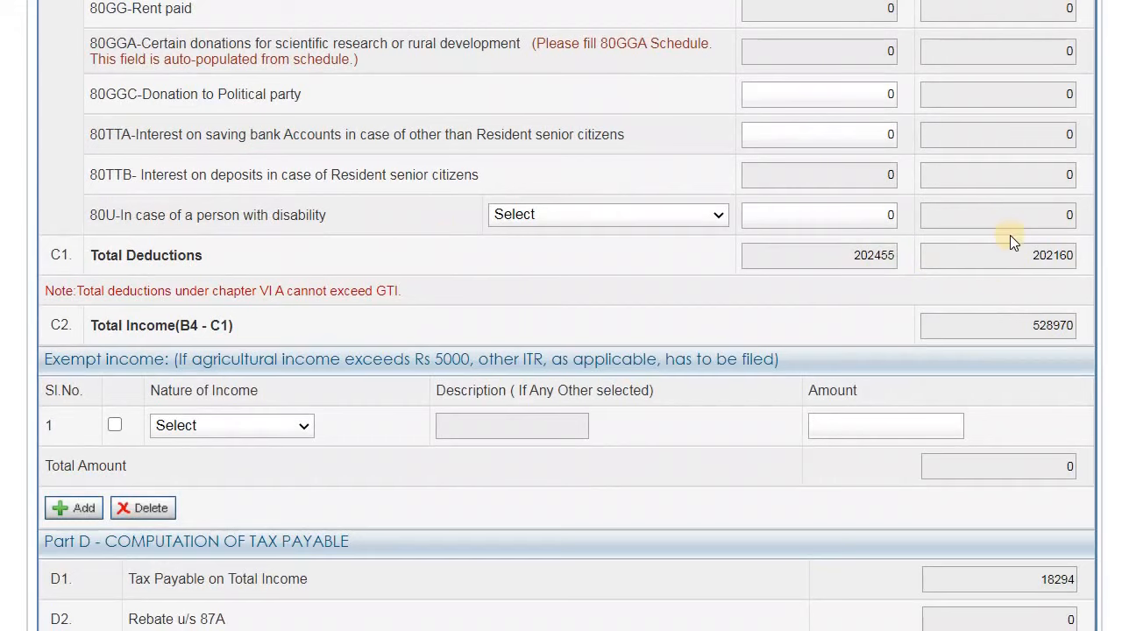
# Compare the system-calculated amounts for sections 80C and 80CCD(1B) with the system-calculated Total Deductions
pyautogui.scroll(12, 991, 223)
pyautogui.scroll(-3, 1010, 264)
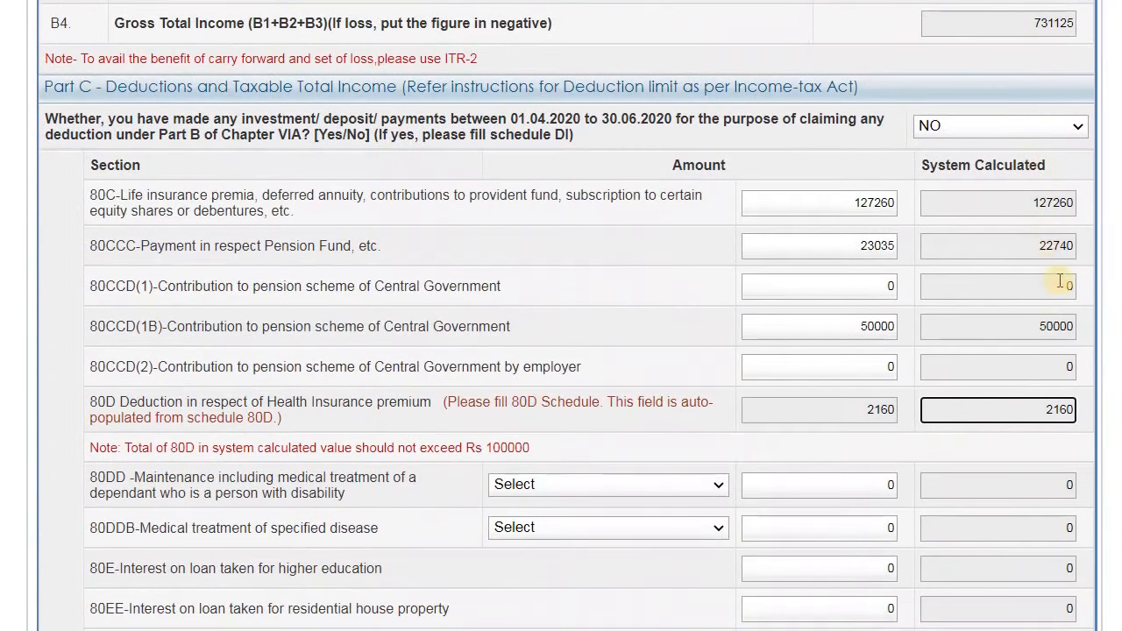
pyautogui.doubleClick(1023, 204)
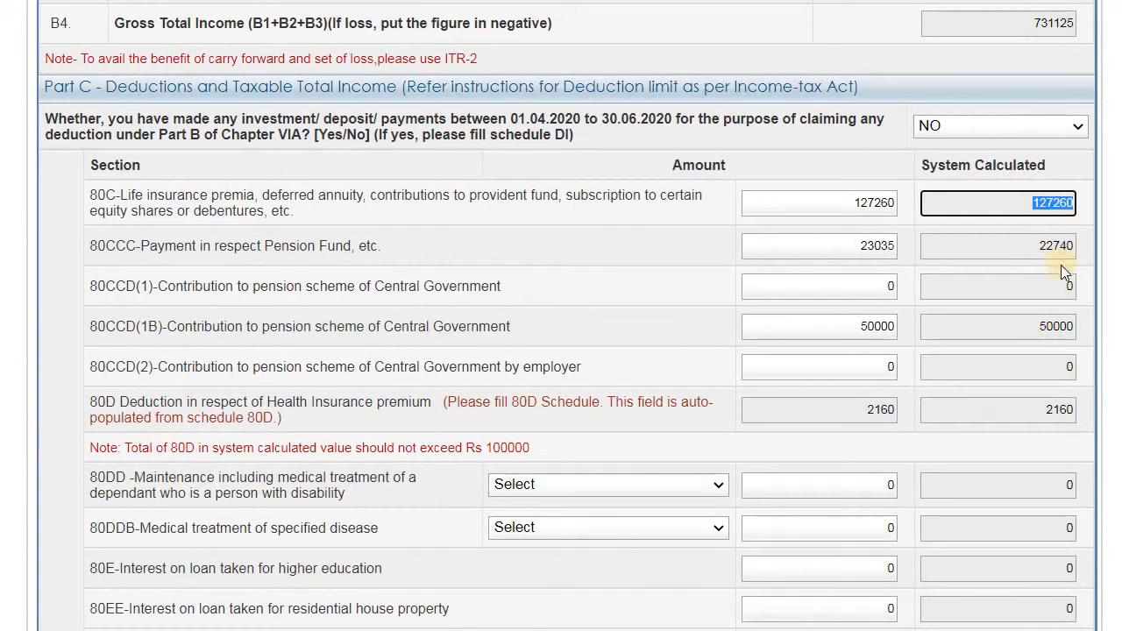
pyautogui.doubleClick(1023, 324)
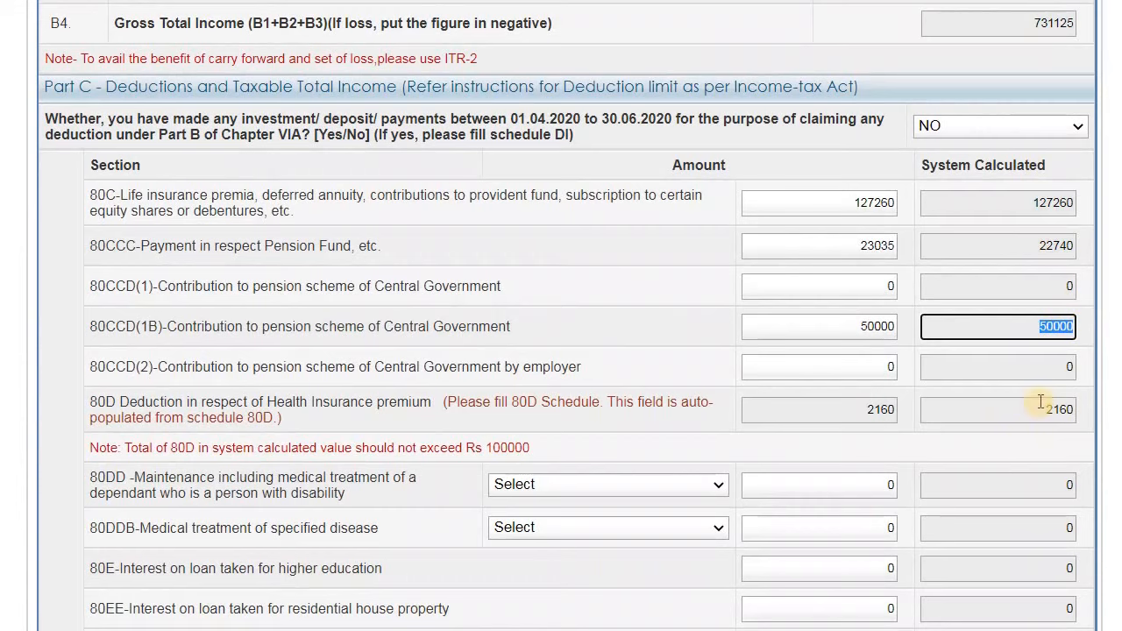
pyautogui.scroll(-7, 1040, 405)
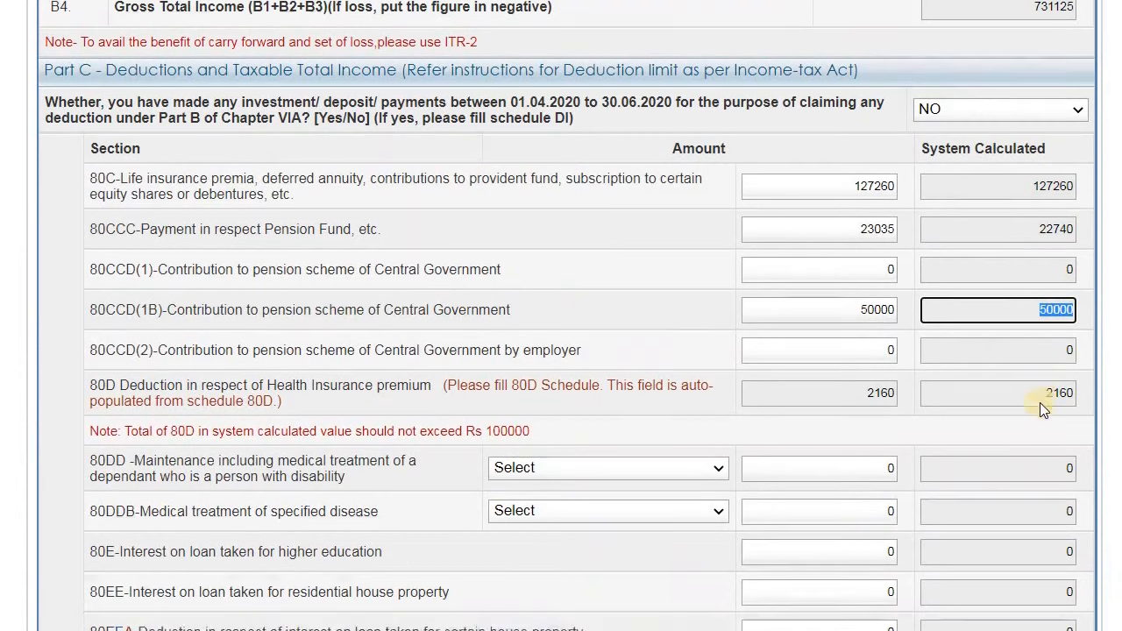
pyautogui.doubleClick(1053, 365)
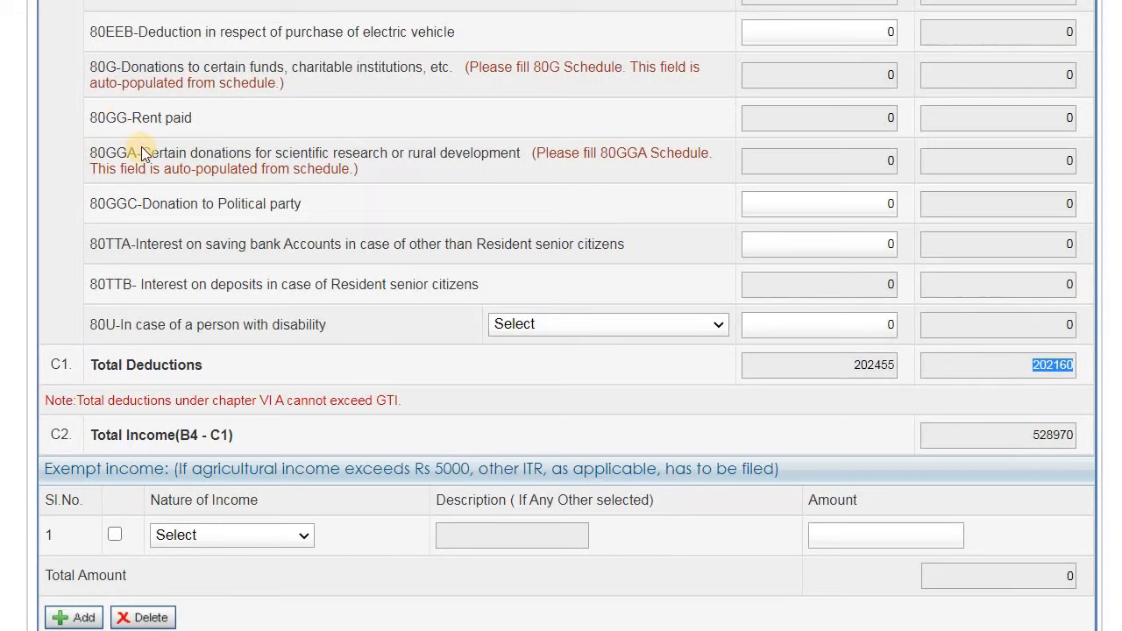
# Examine the auto-populated donation fields for sections 80G and 80GGA in Part C
pyautogui.scroll(2, 140, 153)
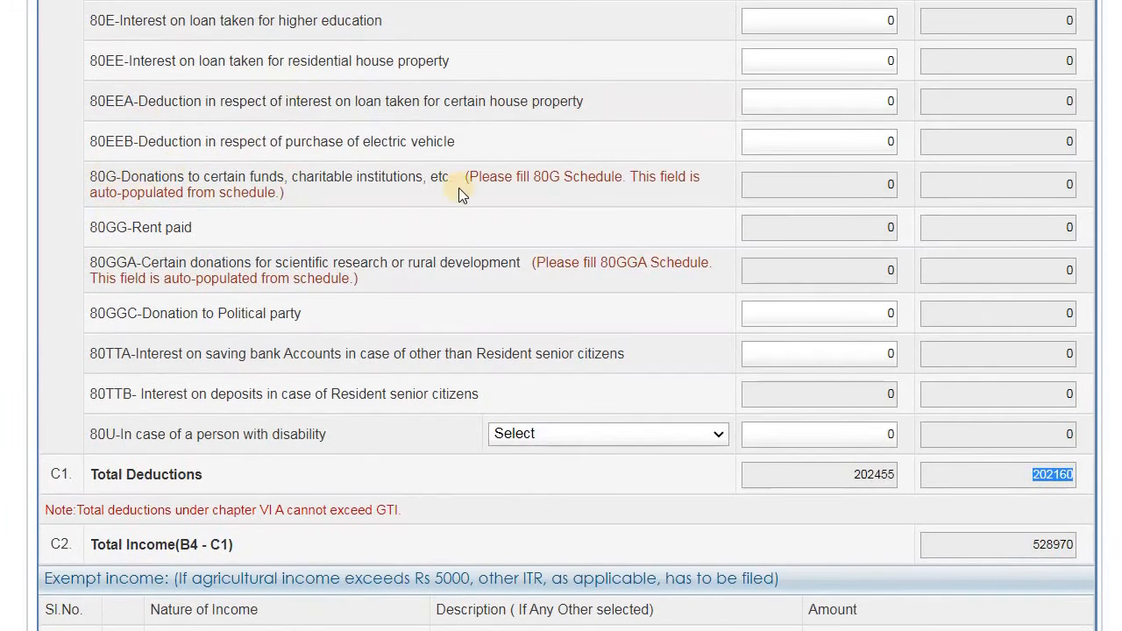
pyautogui.click(839, 181)
pyautogui.press('Tab')
pyautogui.press('Tab')
pyautogui.press('Tab')
pyautogui.press('Tab')
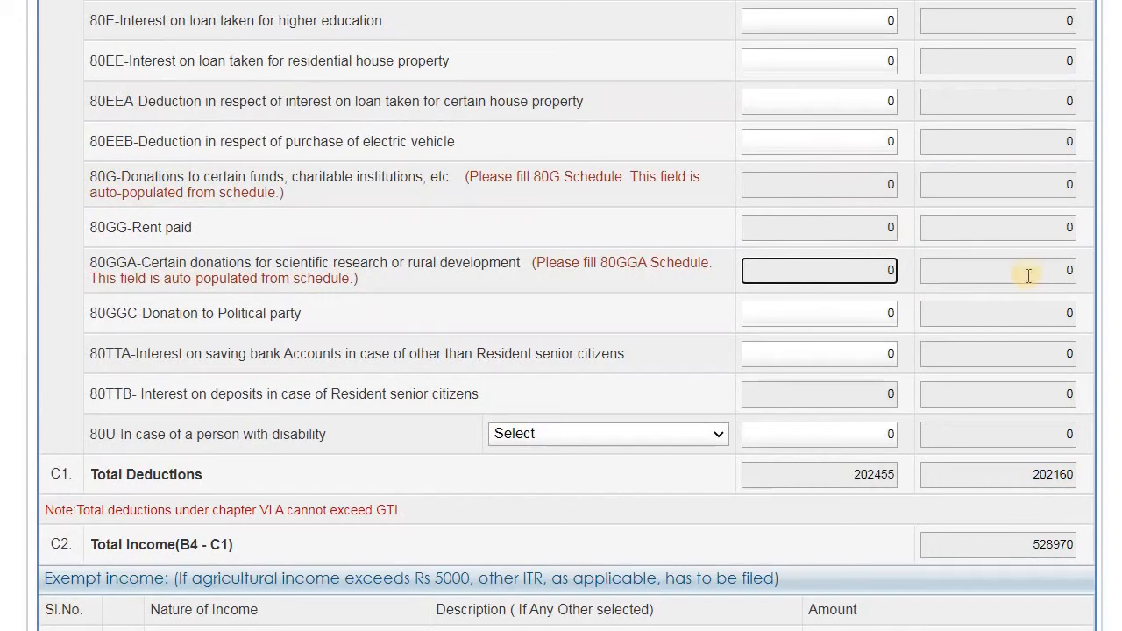
# Open Schedule 80G and go through the donee name, address, city, state and pin code fields for 100% deduction donations
pyautogui.scroll(10, 1024, 271)
pyautogui.scroll(4, 1029, 273)
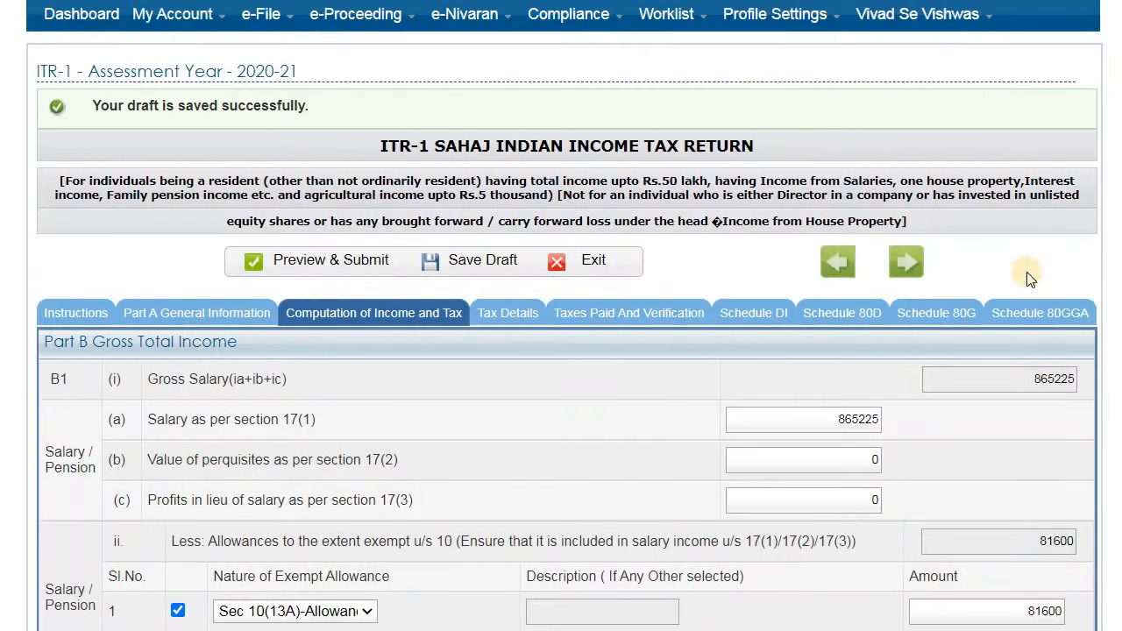
pyautogui.click(956, 312)
pyautogui.scroll(-3, 544, 614)
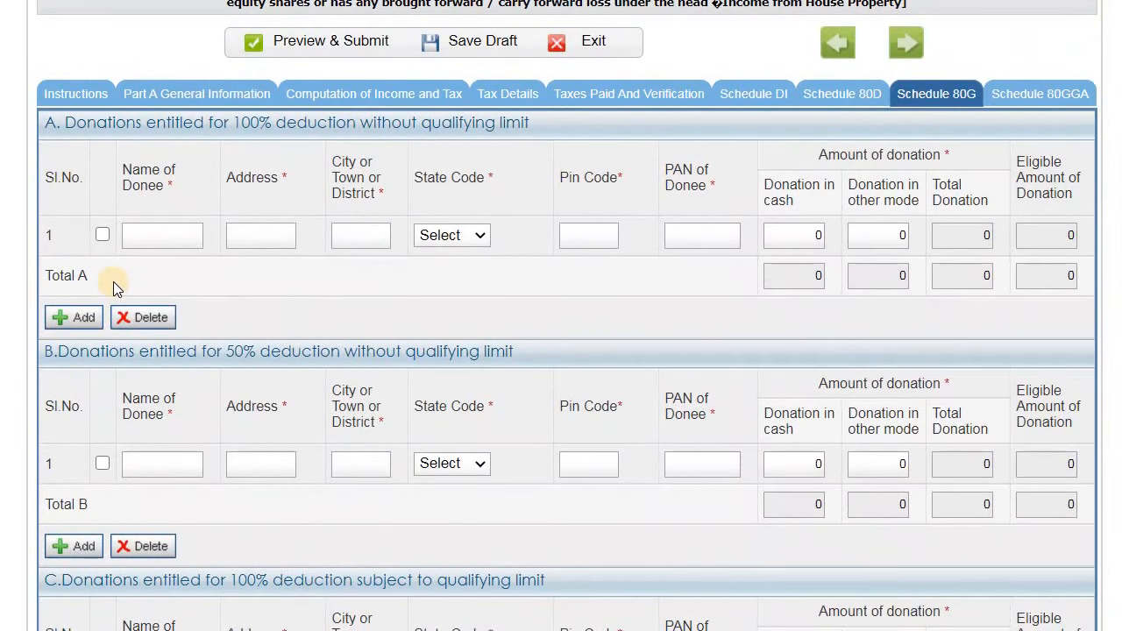
pyautogui.click(151, 235)
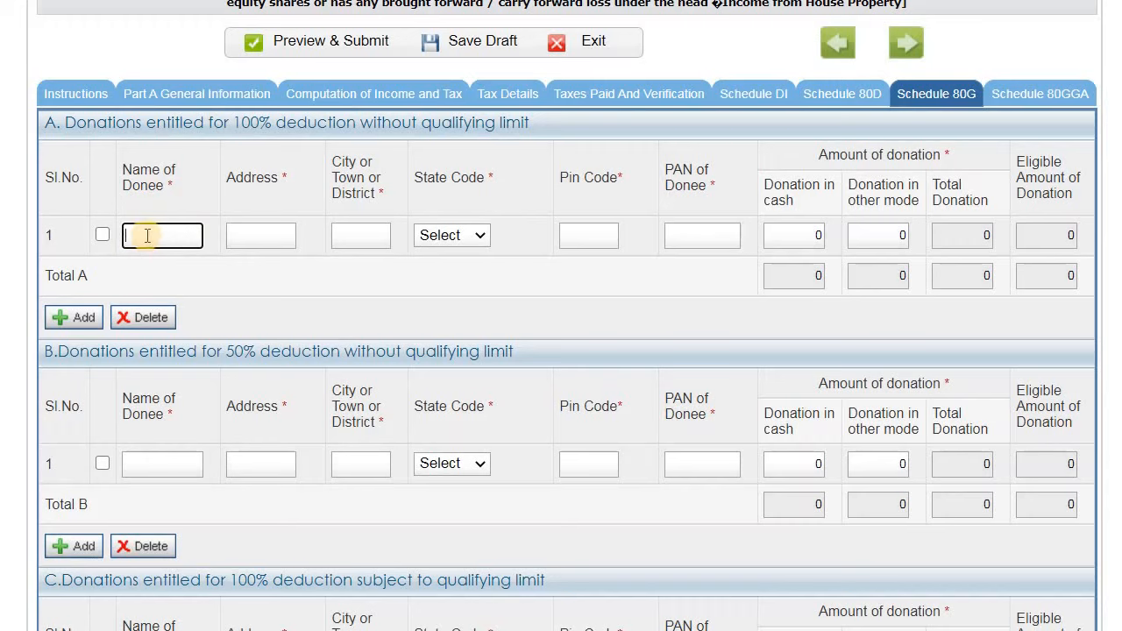
pyautogui.click(246, 225)
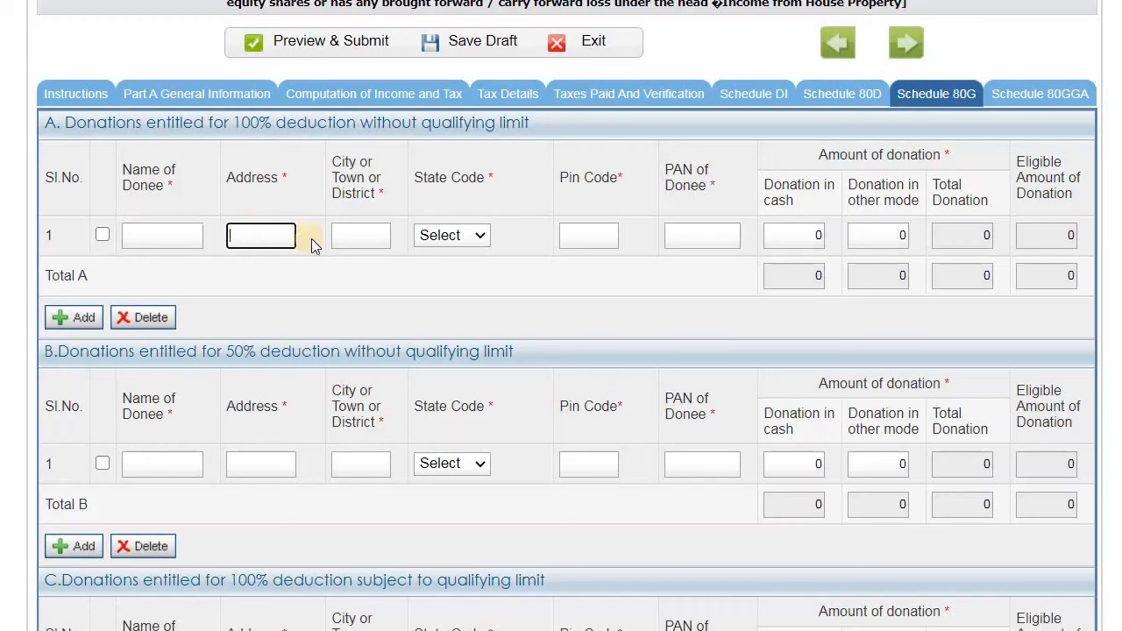
pyautogui.click(353, 228)
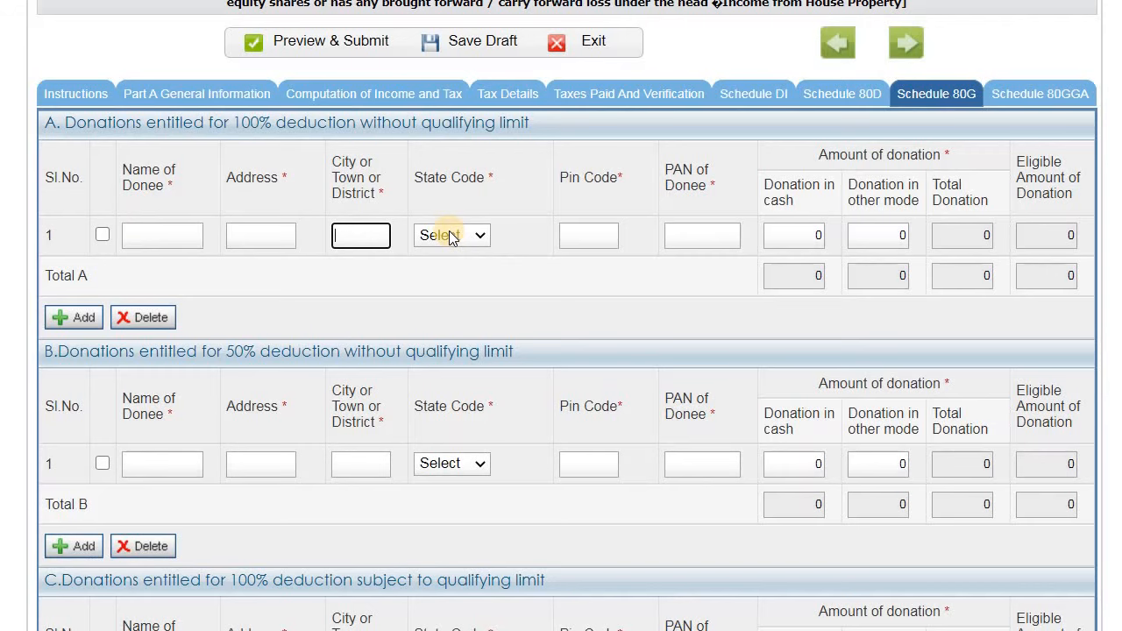
pyautogui.click(453, 237)
pyautogui.click(450, 237)
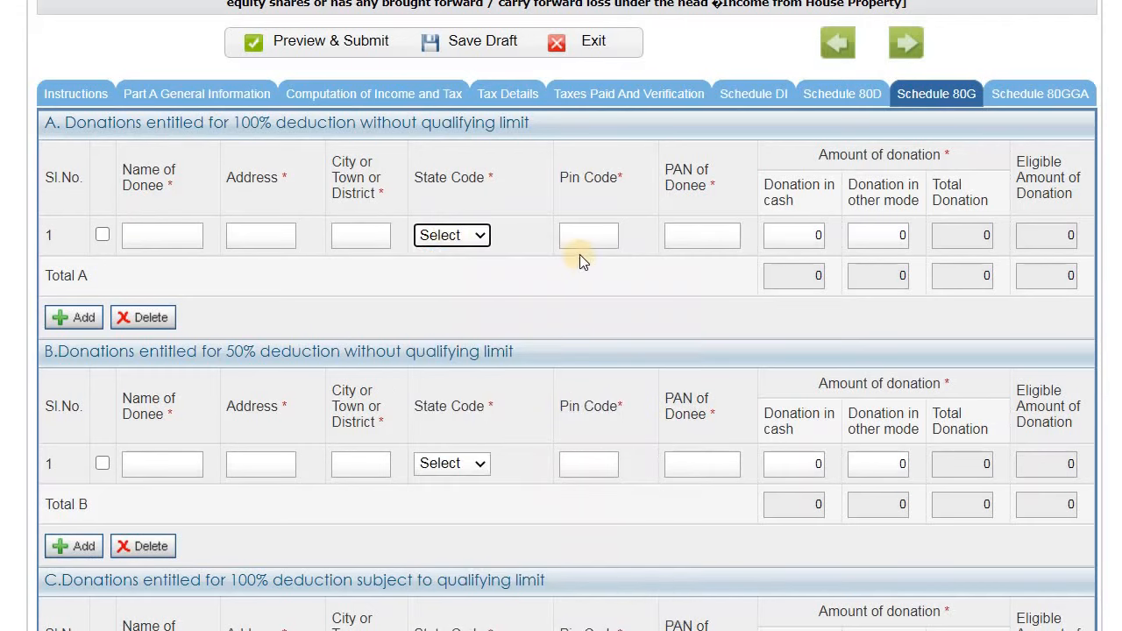
pyautogui.click(589, 238)
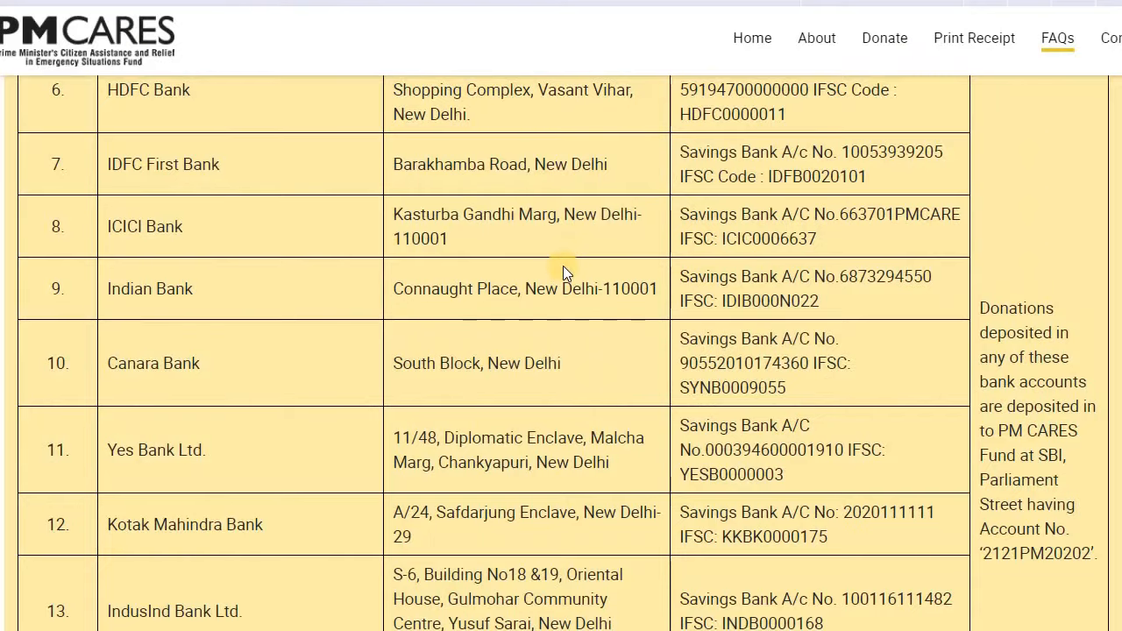
# Switch to the PM CARES FAQs page and look up the fund's Section 80(G) exemption and PAN details
pyautogui.scroll(10, 563, 268)
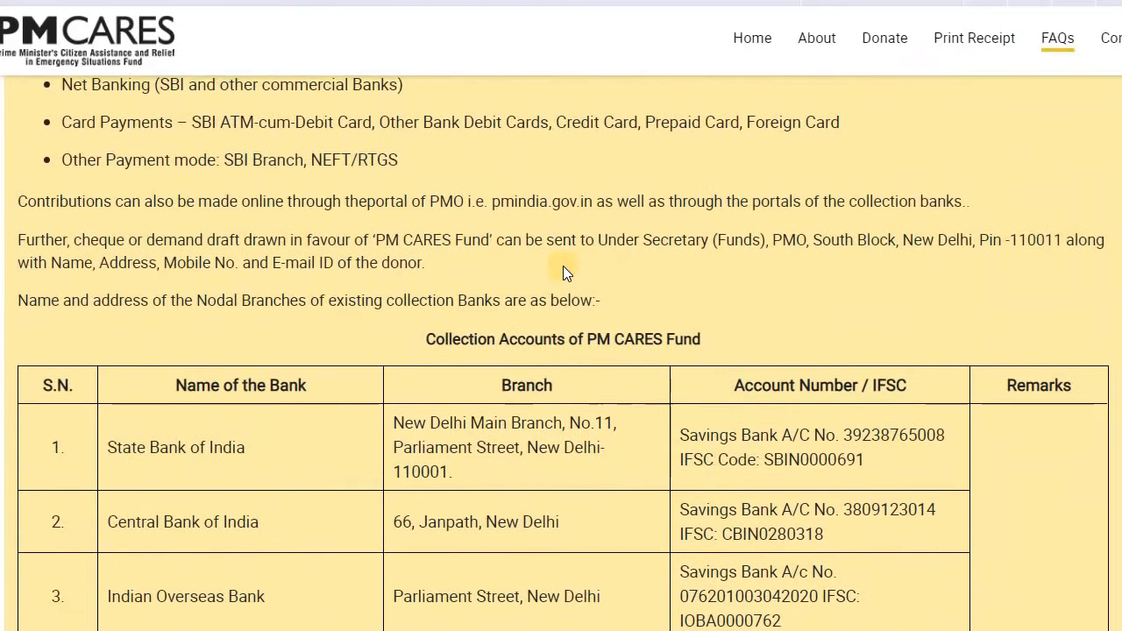
pyautogui.scroll(-5, 563, 272)
pyautogui.scroll(-12, 563, 272)
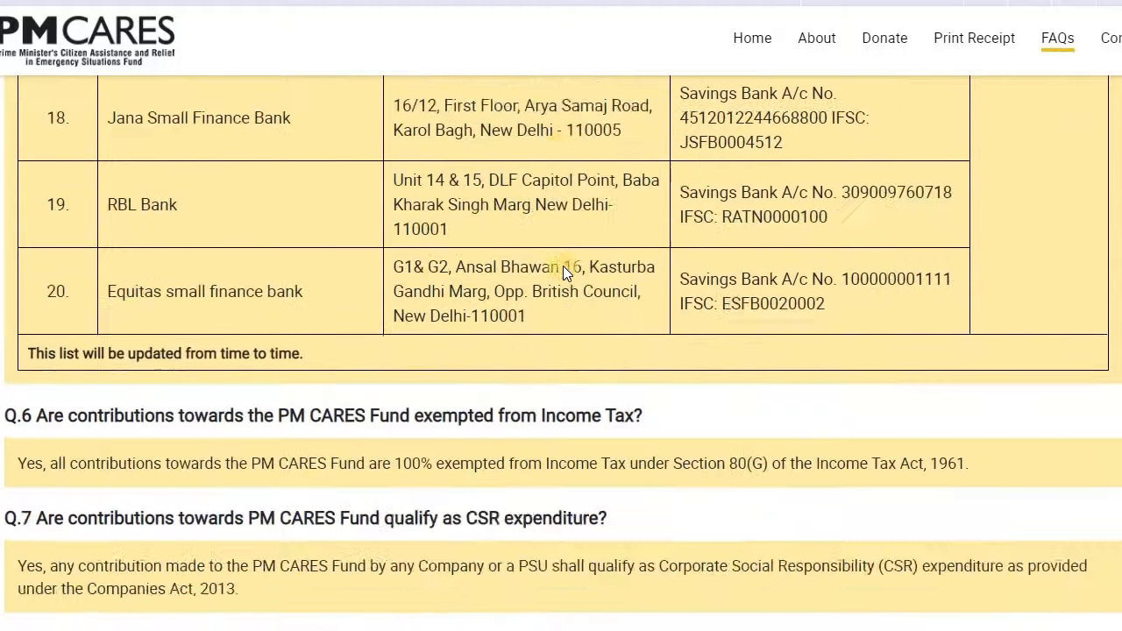
pyautogui.scroll(-15, 563, 266)
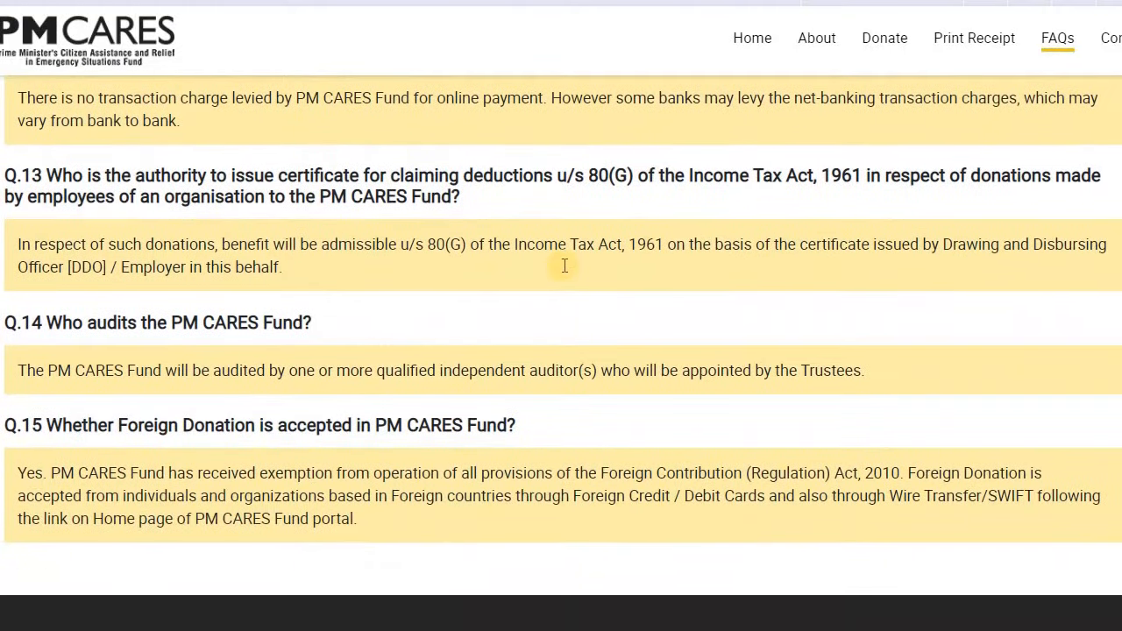
pyautogui.scroll(5, 565, 266)
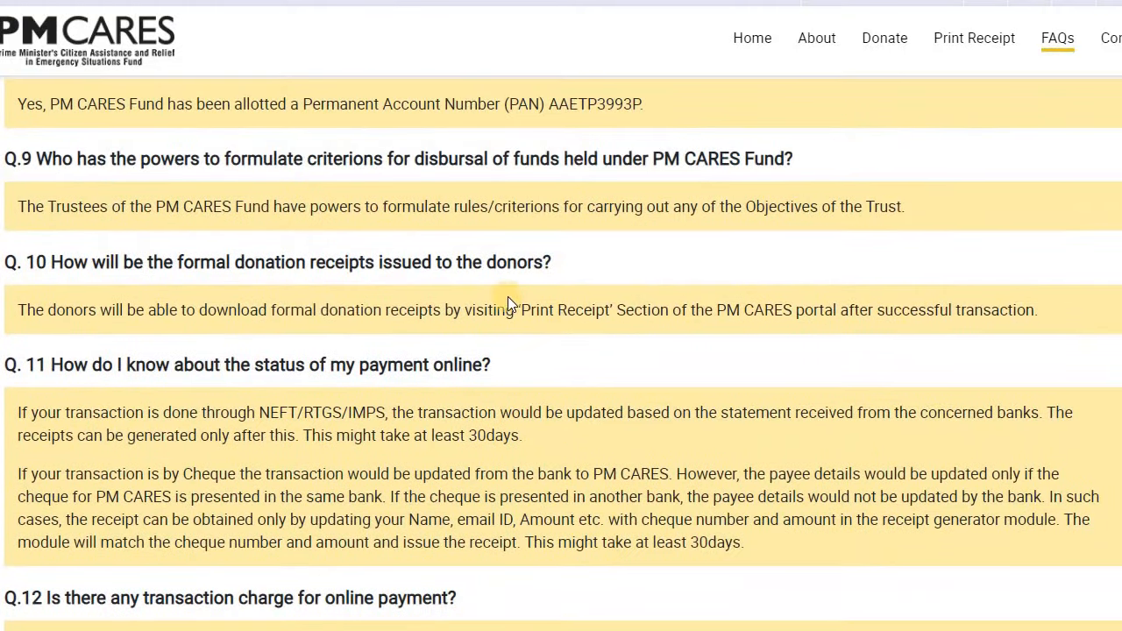
pyautogui.scroll(3, 508, 297)
pyautogui.moveTo(261, 277); pyautogui.dragTo(573, 254)
pyautogui.moveTo(655, 324); pyautogui.dragTo(537, 336)
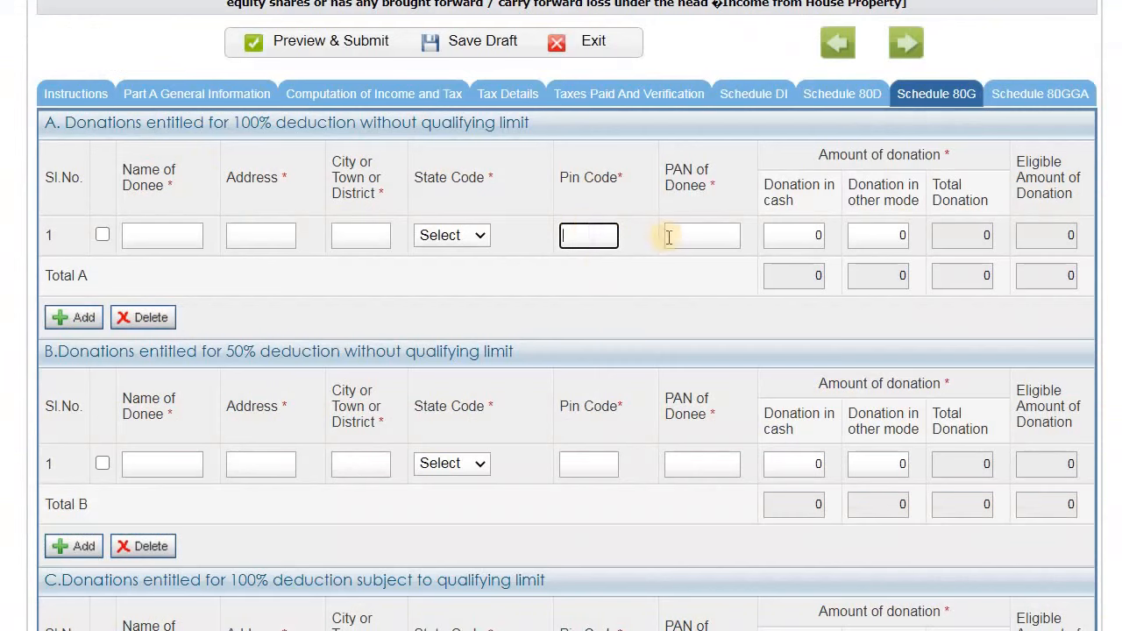
# Go through the donee PAN, cash and other-mode donation fields in Schedule 80G's part A and the donee fields in part B
pyautogui.click(685, 238)
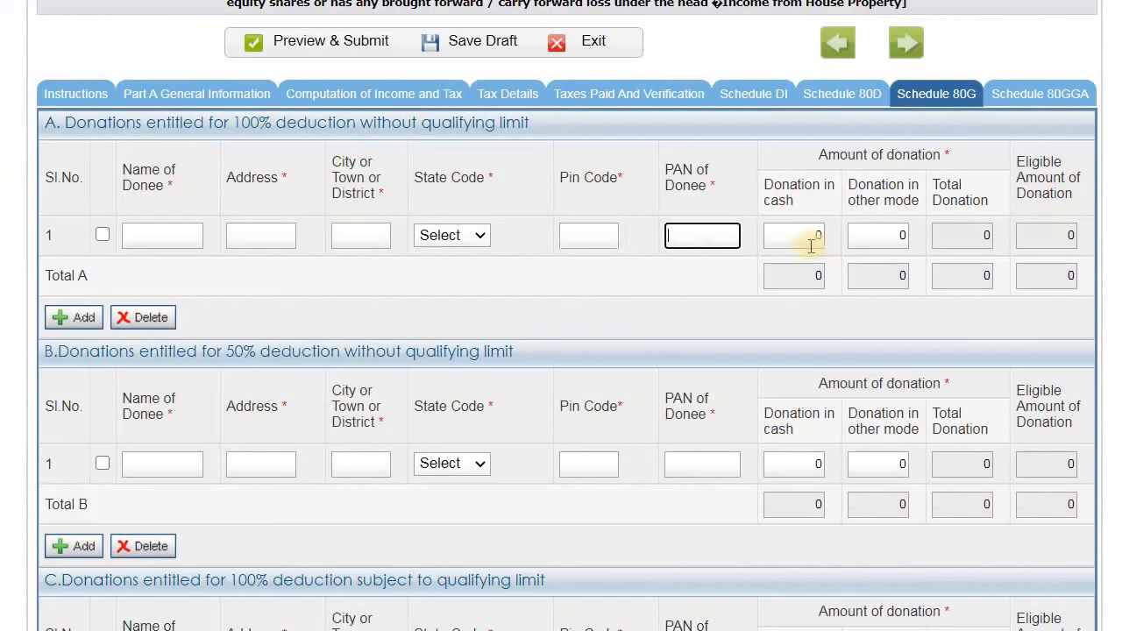
pyautogui.click(810, 194)
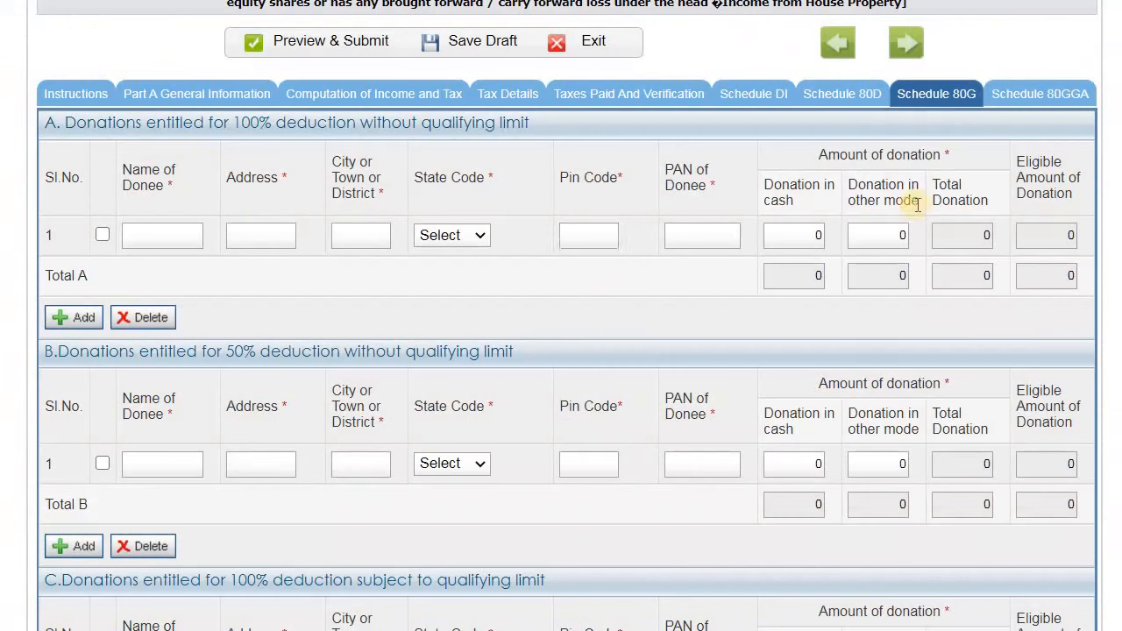
pyautogui.click(903, 233)
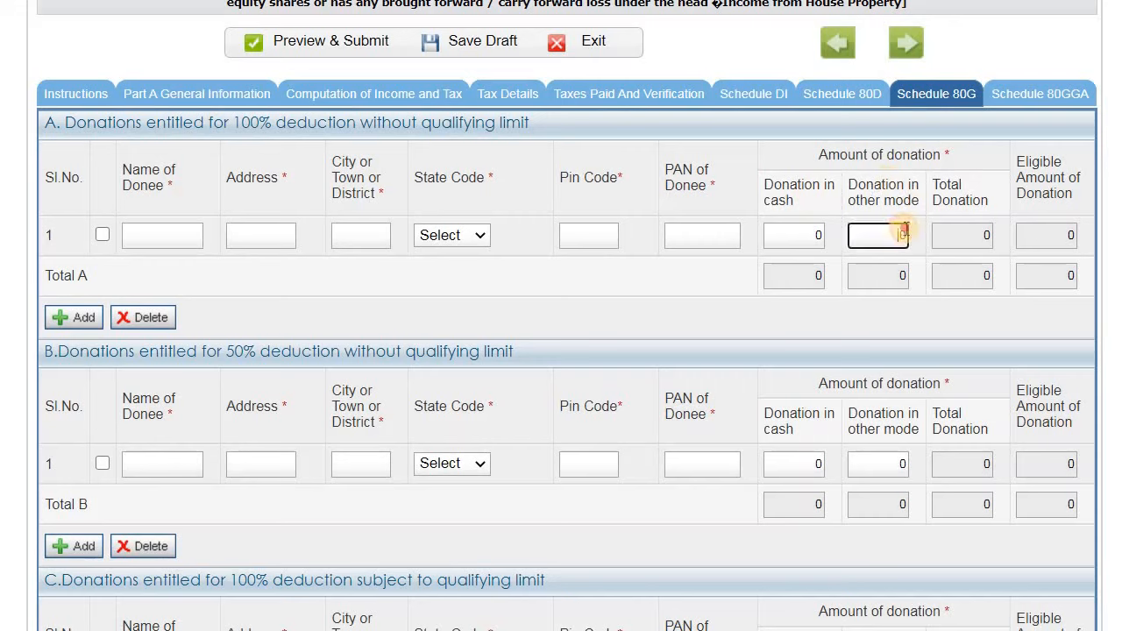
pyautogui.doubleClick(885, 234)
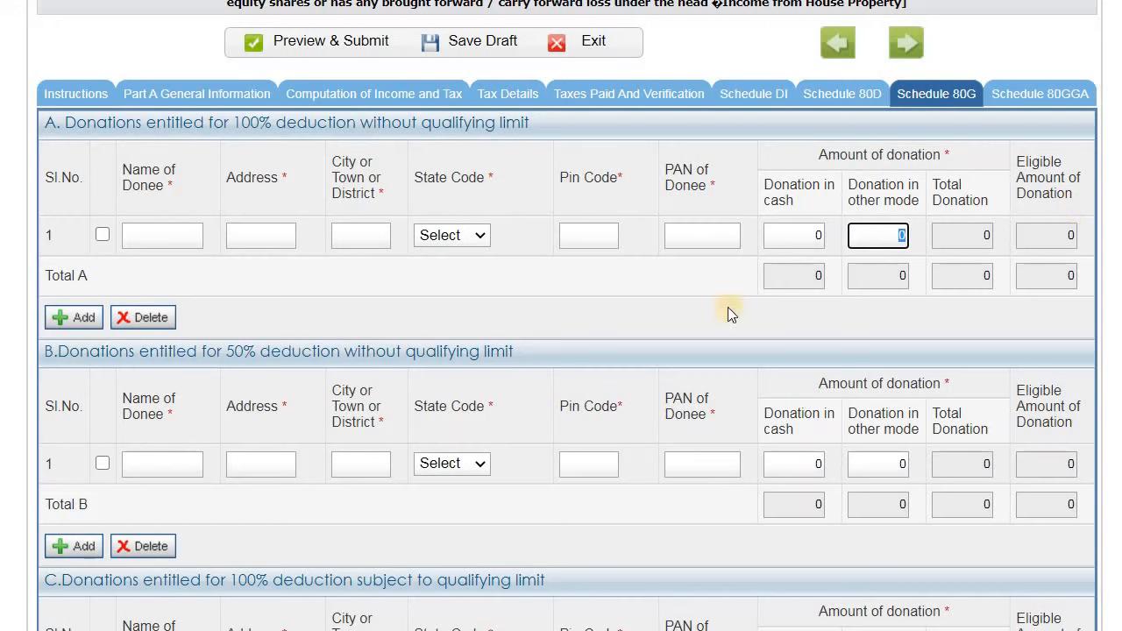
pyautogui.click(878, 243)
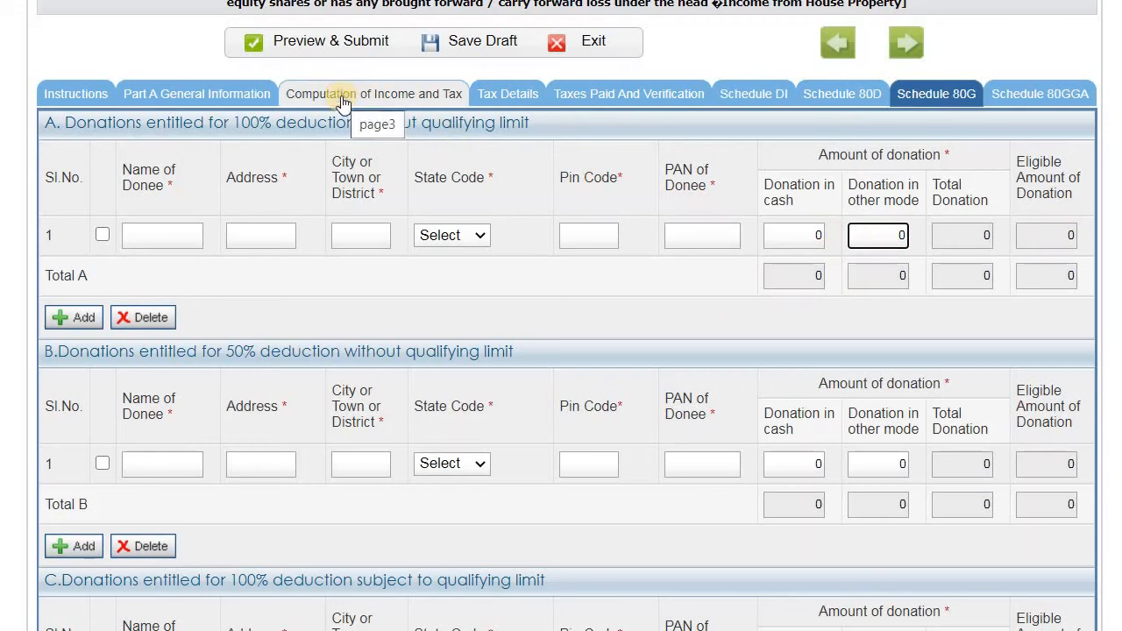
pyautogui.click(164, 468)
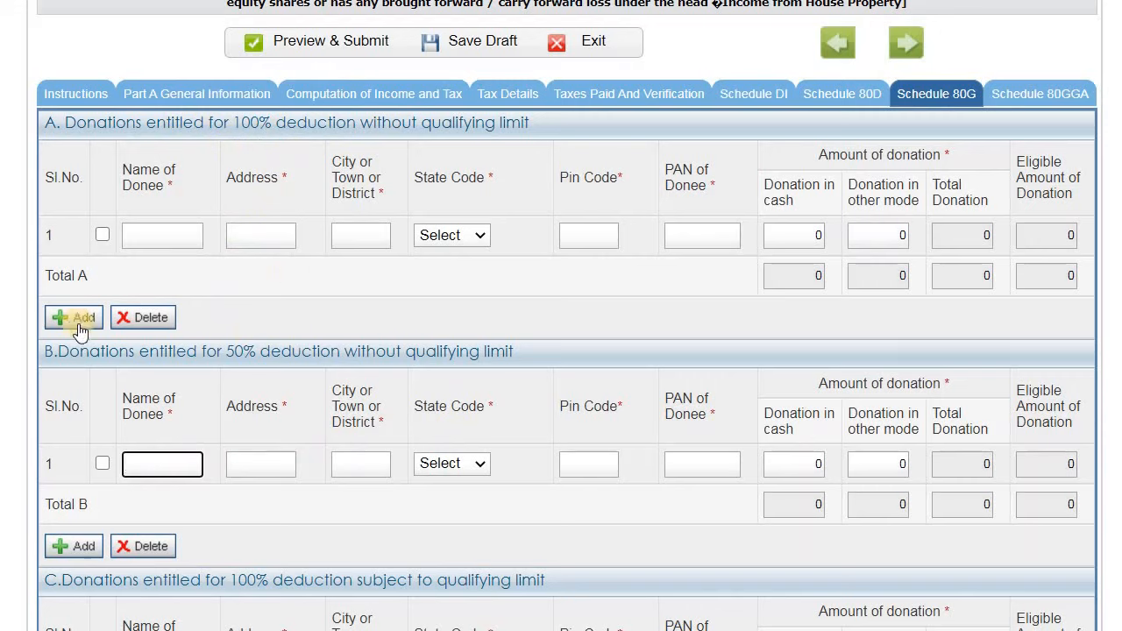
pyautogui.click(250, 453)
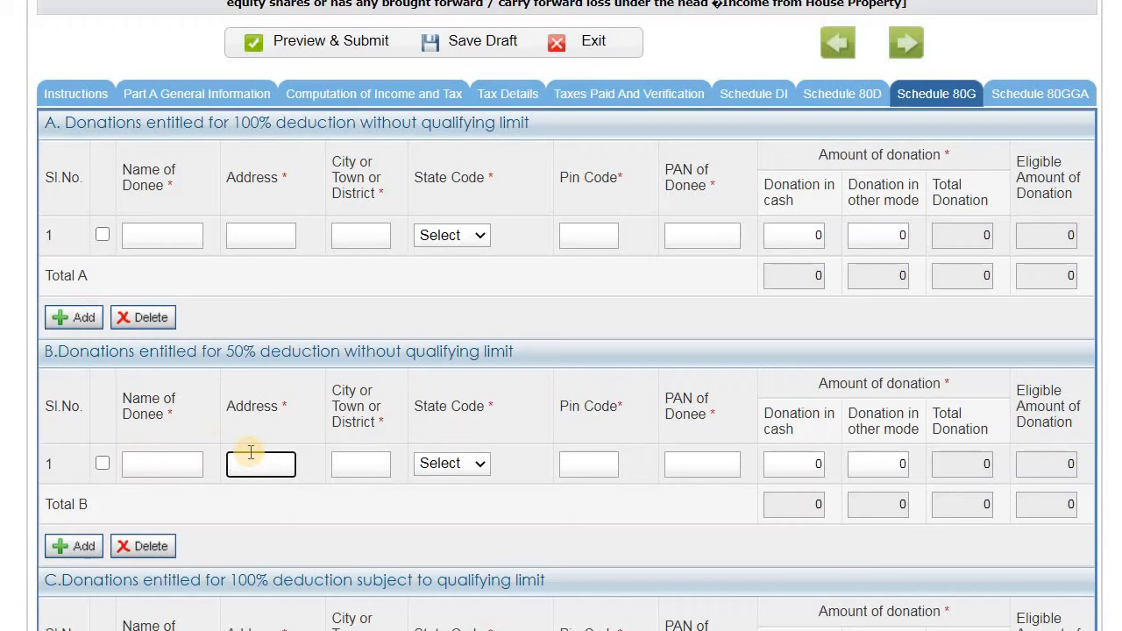
pyautogui.click(247, 245)
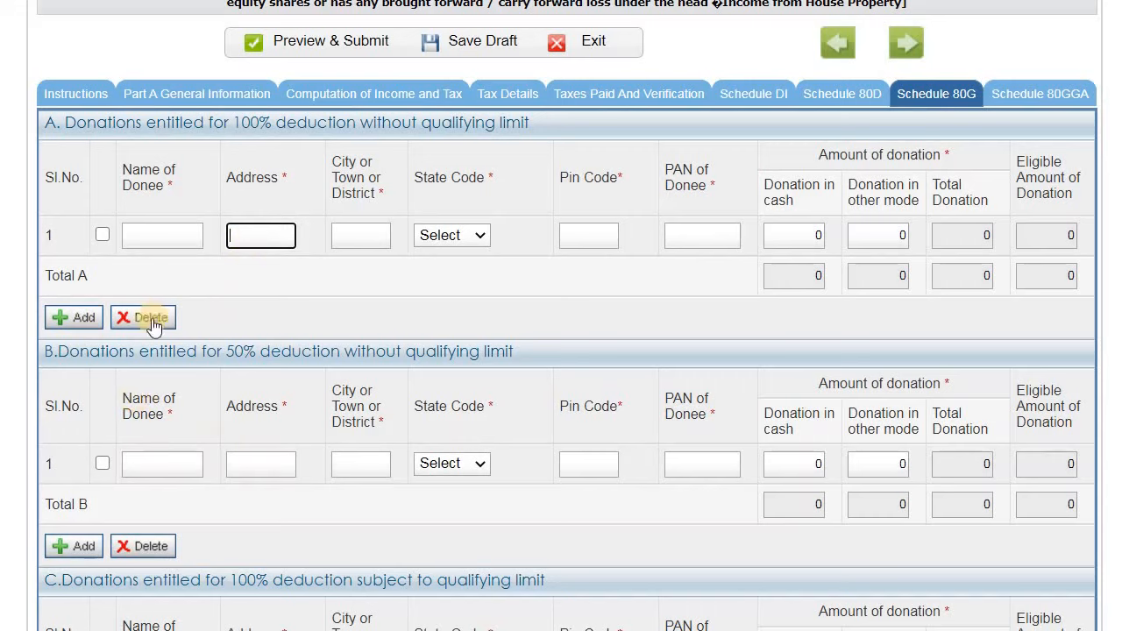
# Return to Computation of Income and Tax and review the total deductions, total income and Part D tax computation
pyautogui.click(333, 98)
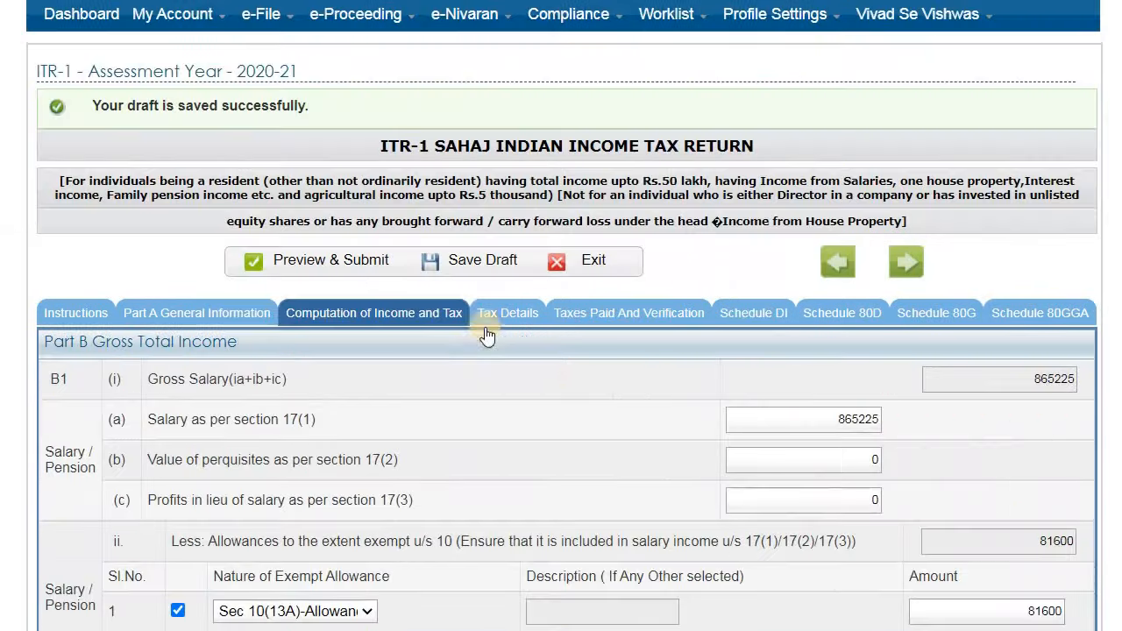
pyautogui.scroll(-10, 547, 378)
pyautogui.scroll(-15, 547, 378)
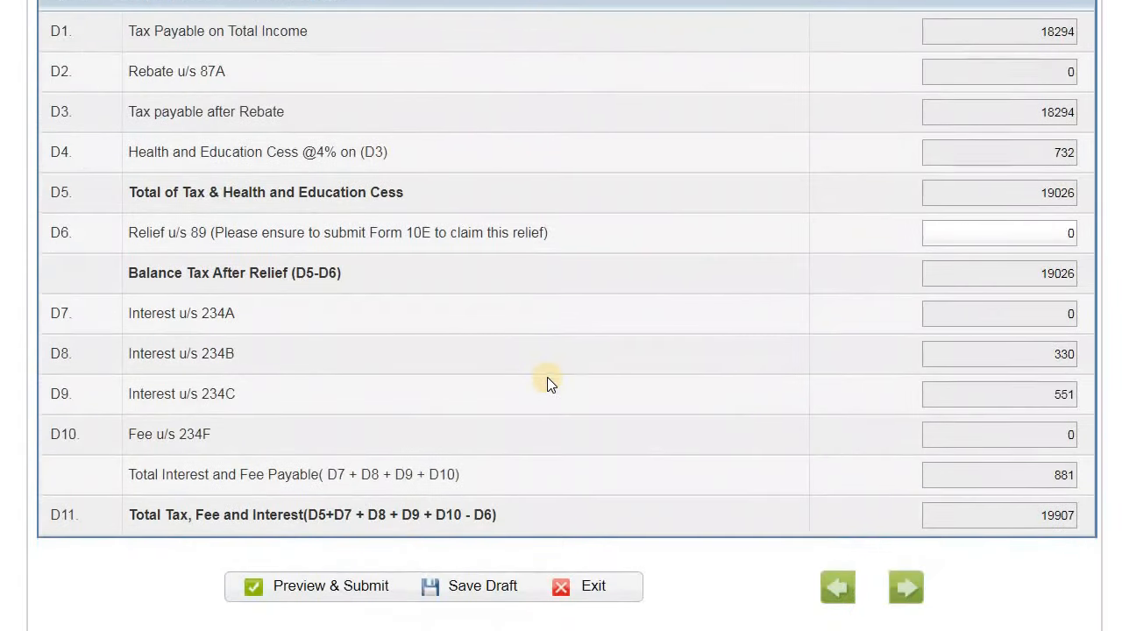
pyautogui.scroll(6, 547, 383)
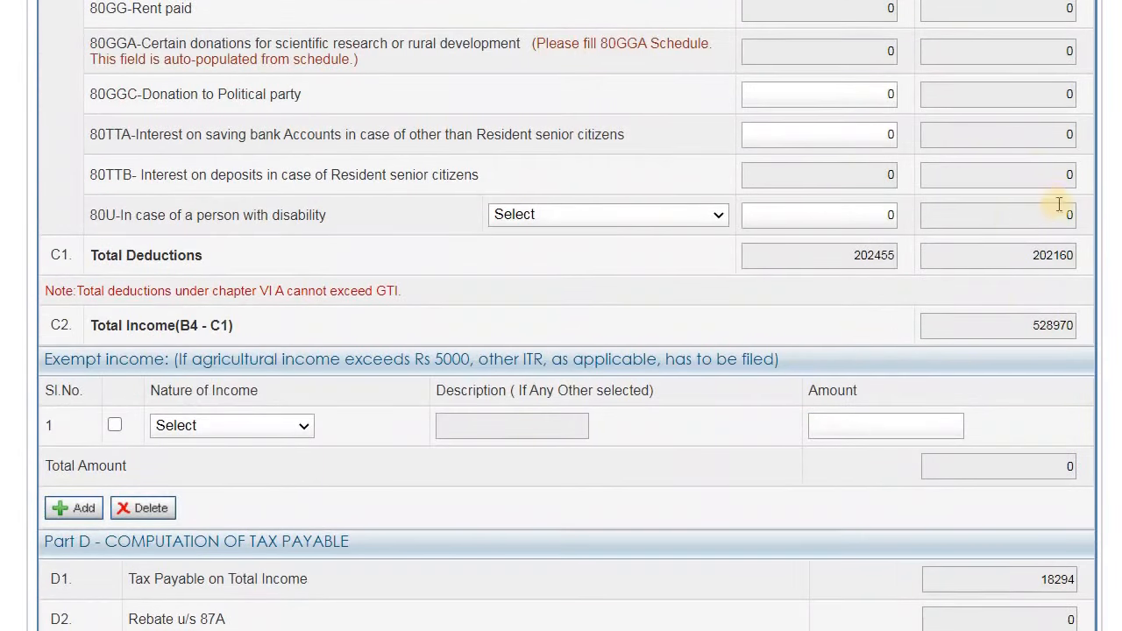
pyautogui.scroll(-4, 957, 368)
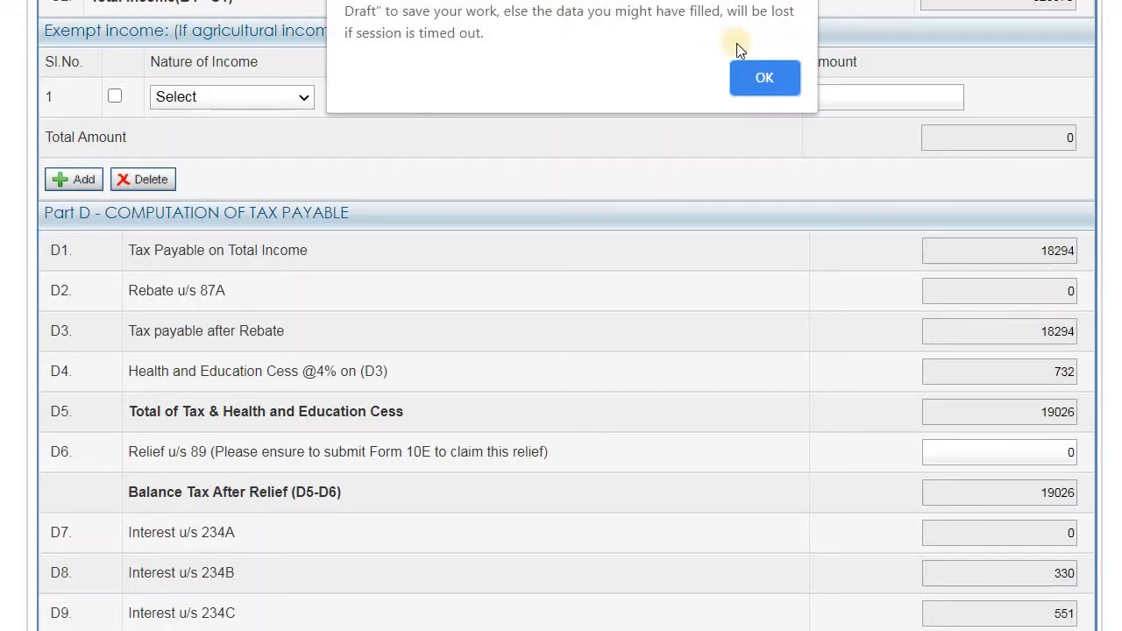
# Dismiss the session timeout reminder and save the return as a draft
pyautogui.click(765, 77)
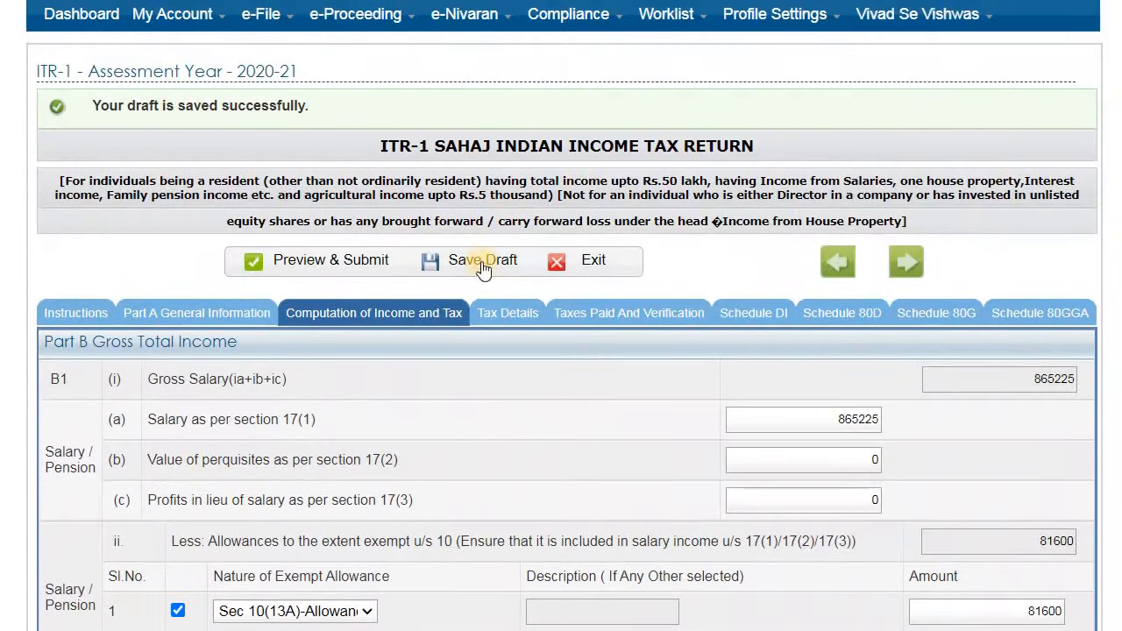
pyautogui.click(483, 269)
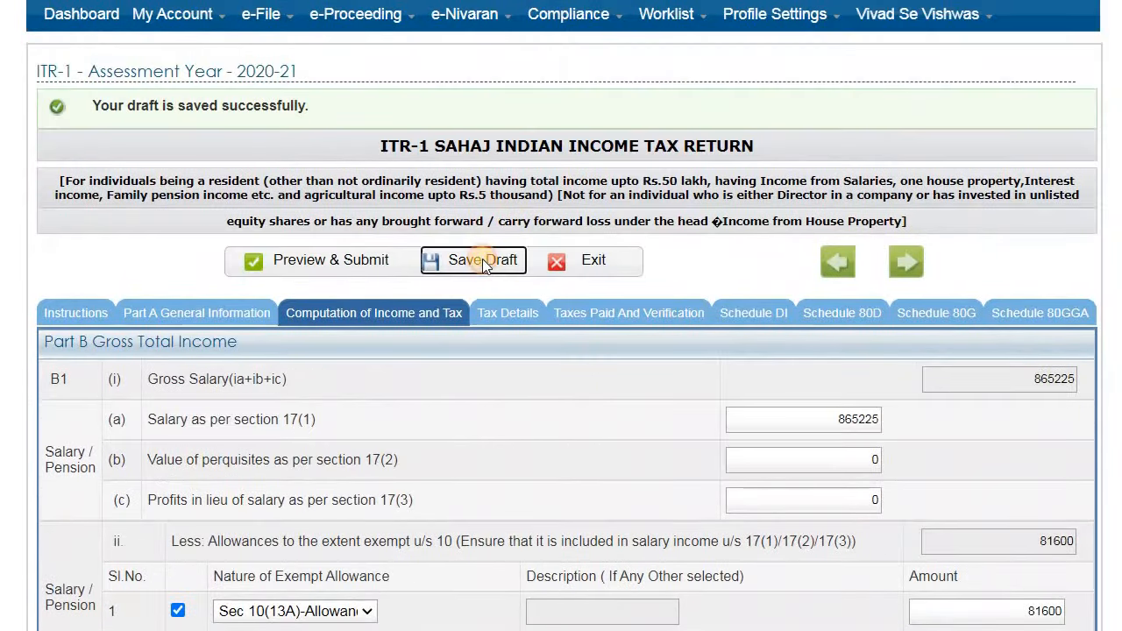
# Examine the Part D figures for tax payable, health and education cess, total tax, and interest and fees
pyautogui.scroll(-15, 984, 347)
pyautogui.scroll(-13, 984, 347)
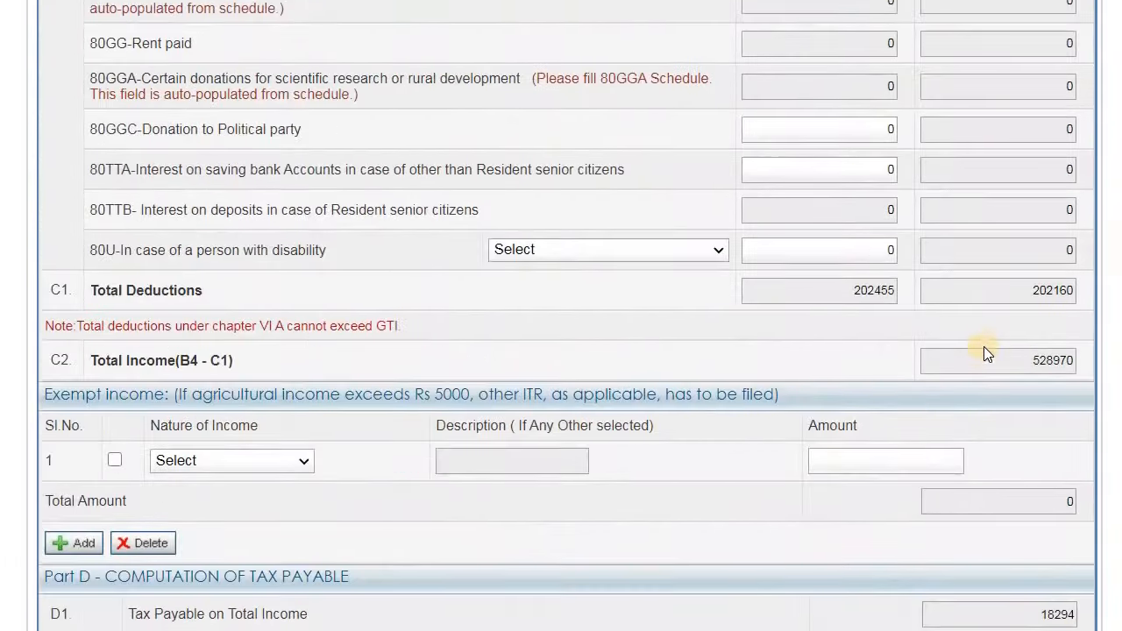
pyautogui.scroll(2, 1052, 140)
pyautogui.click(1015, 179)
pyautogui.moveTo(1015, 178); pyautogui.dragTo(1080, 183)
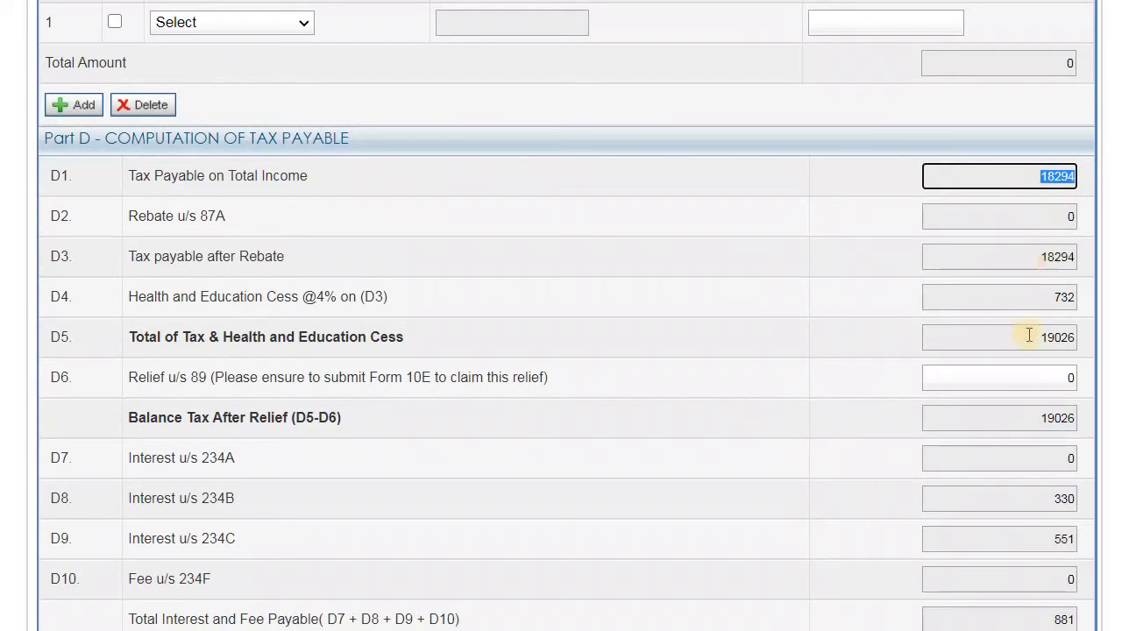
pyautogui.doubleClick(1043, 299)
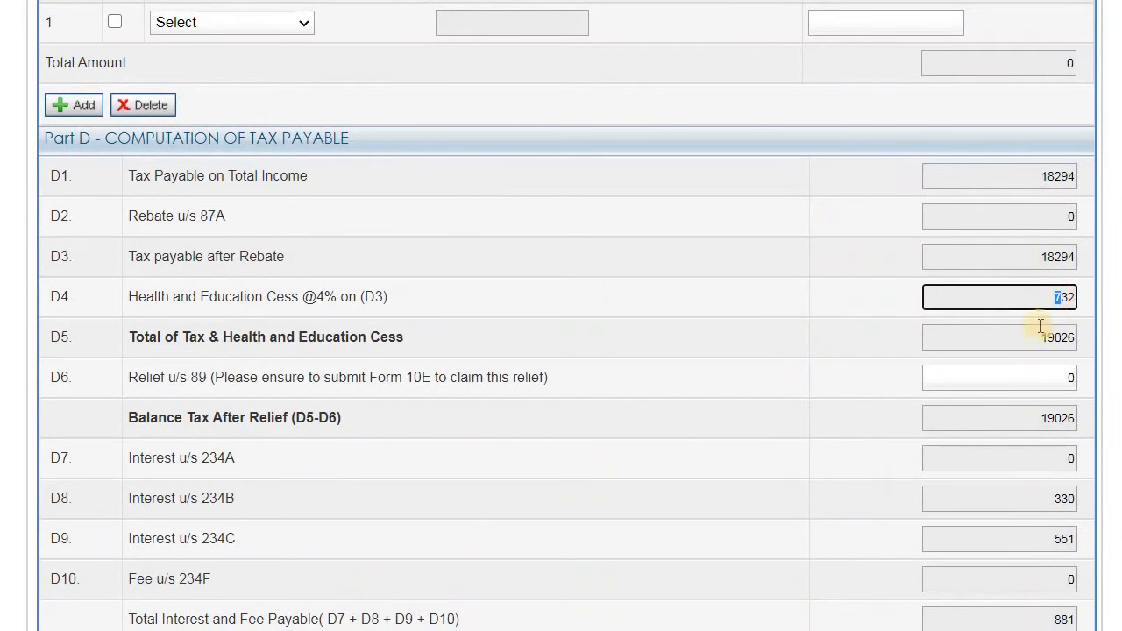
pyautogui.click(1047, 338)
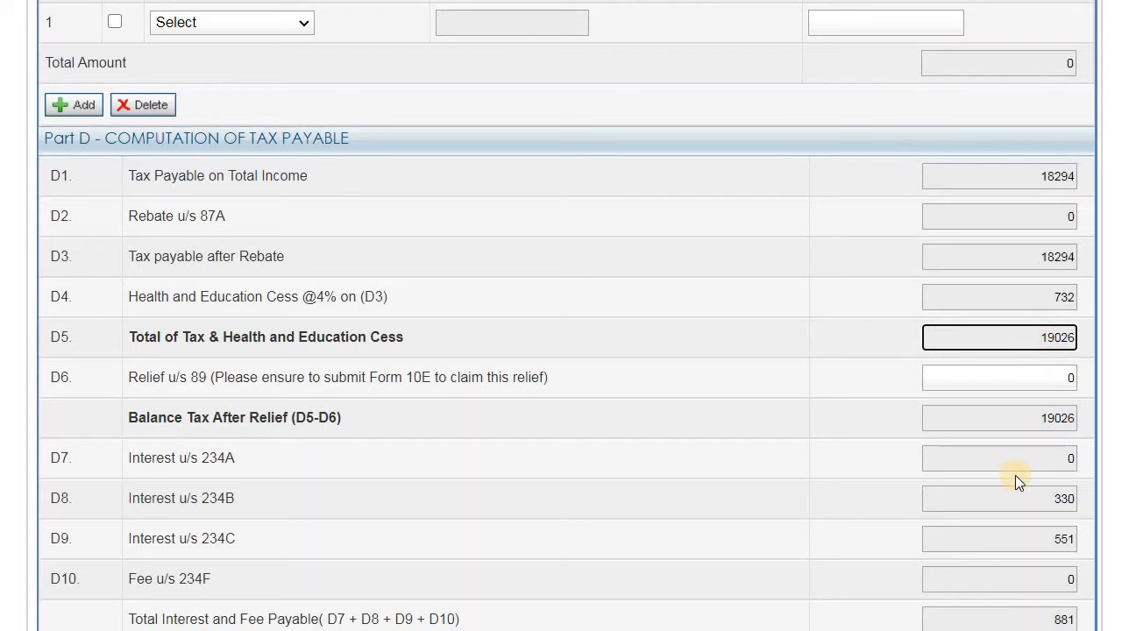
pyautogui.scroll(-2, 1016, 475)
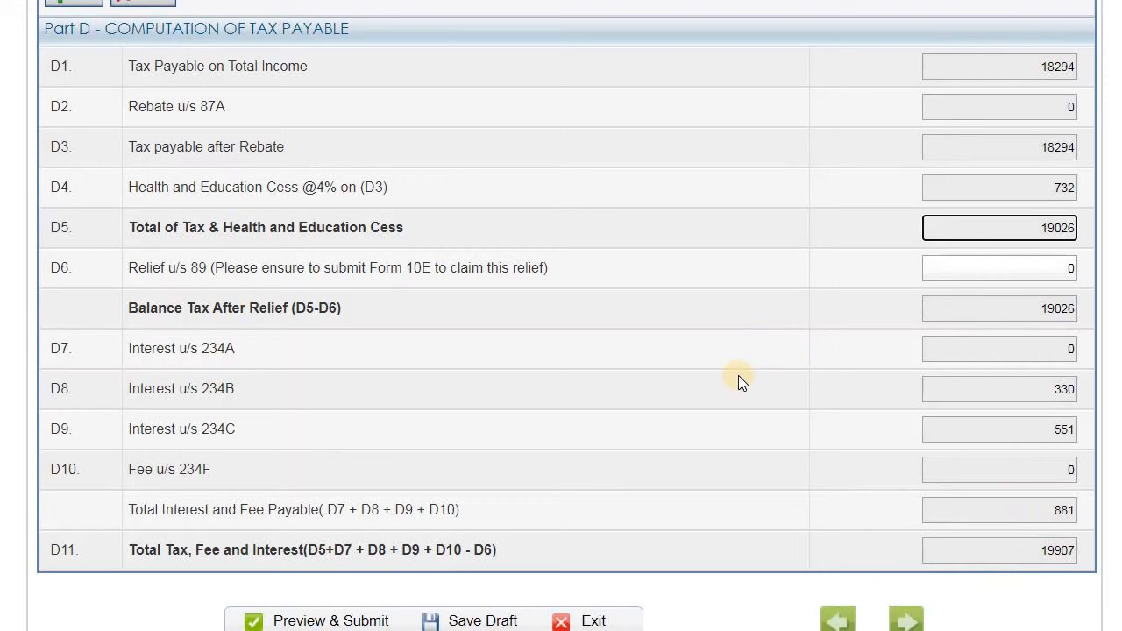
# Review the tax deducted by employers in Tax Details and check the total taxes paid in Taxes Paid And Verification
pyautogui.scroll(20, 738, 376)
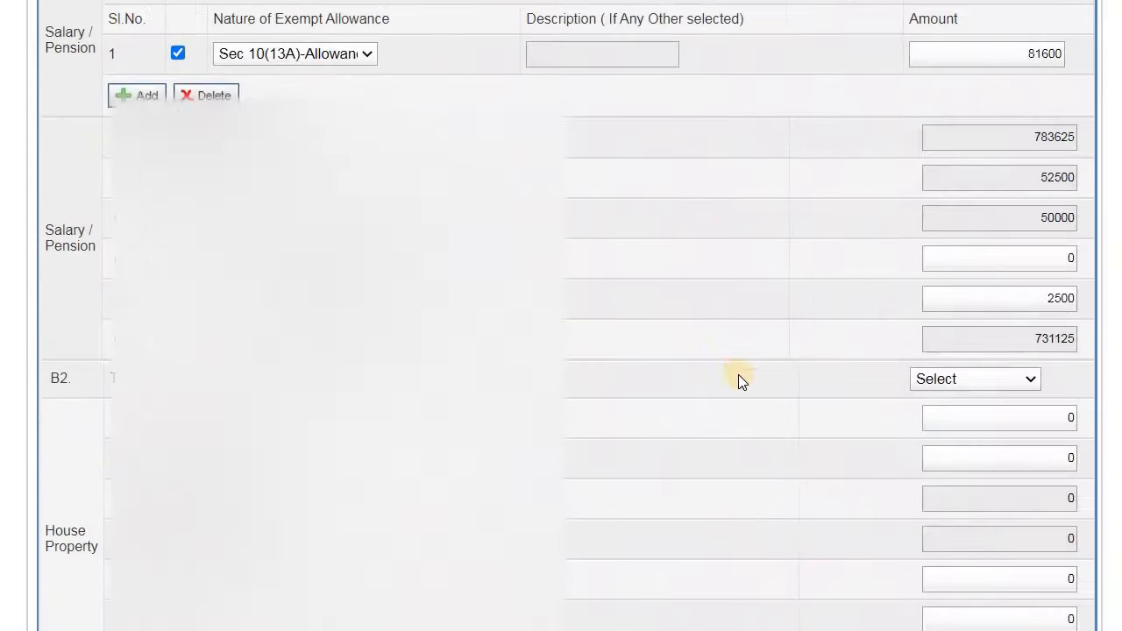
pyautogui.scroll(6, 738, 375)
pyautogui.click(508, 313)
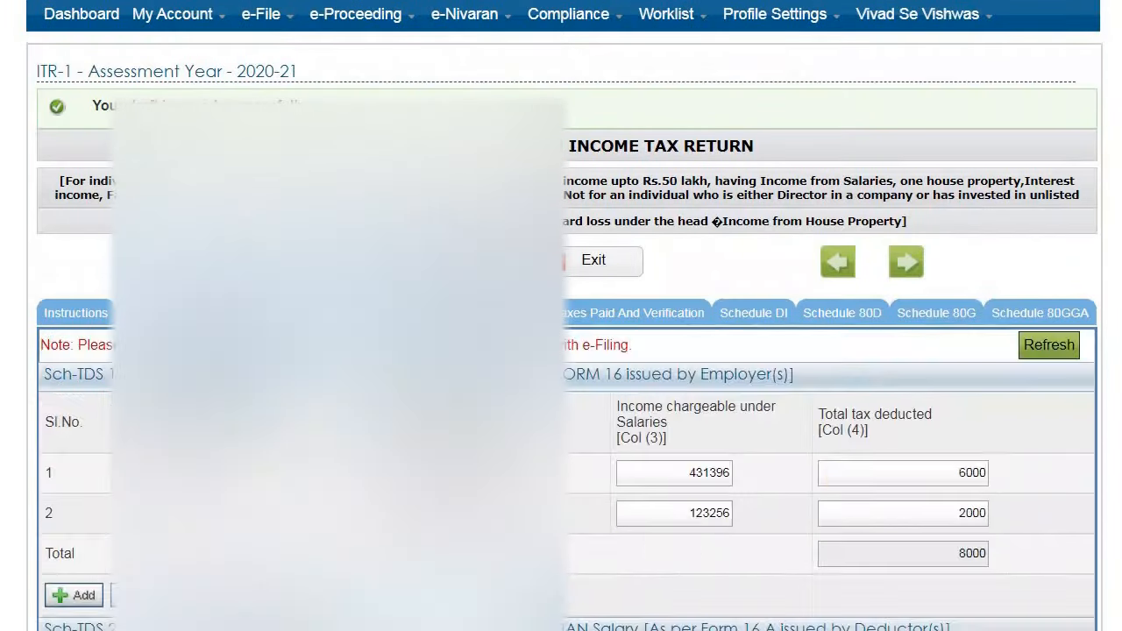
pyautogui.scroll(-3, 855, 467)
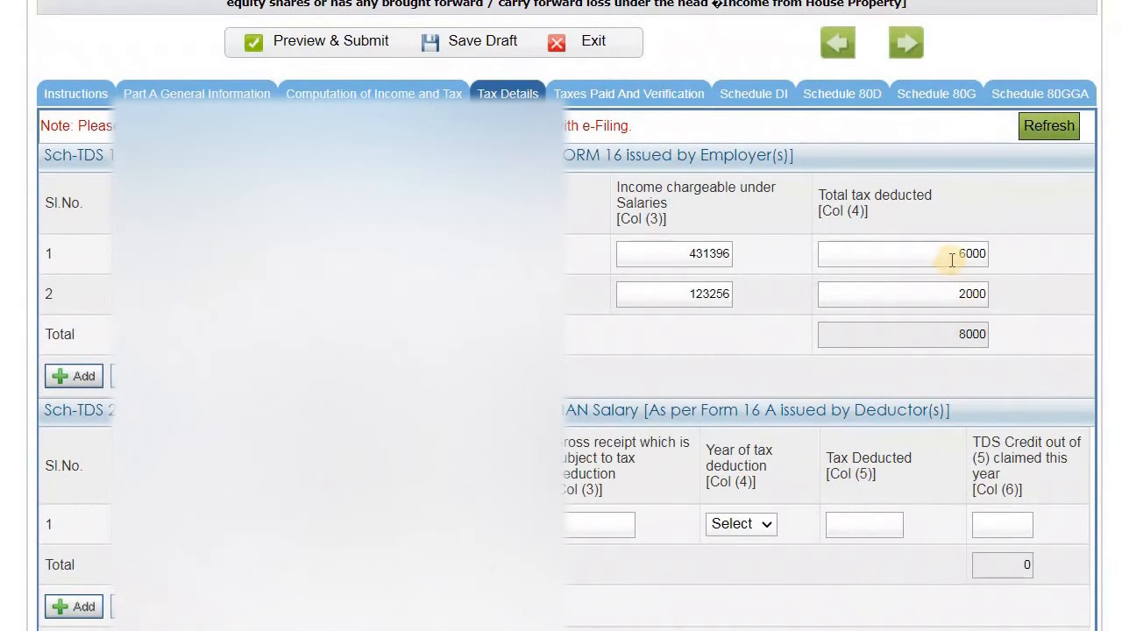
pyautogui.scroll(2, 952, 258)
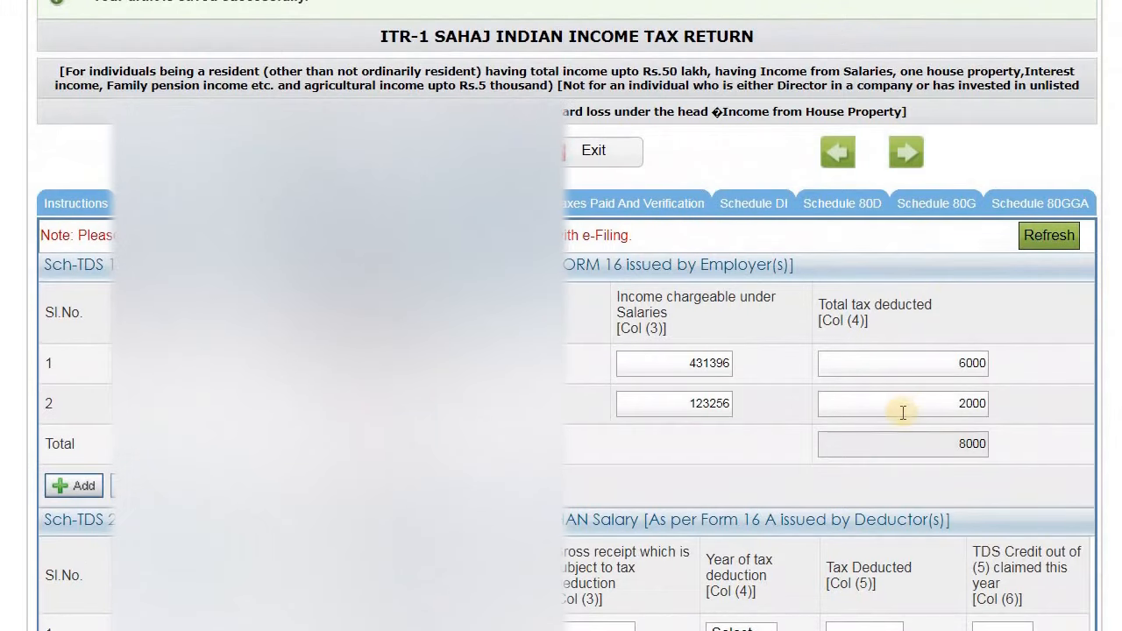
pyautogui.click(583, 203)
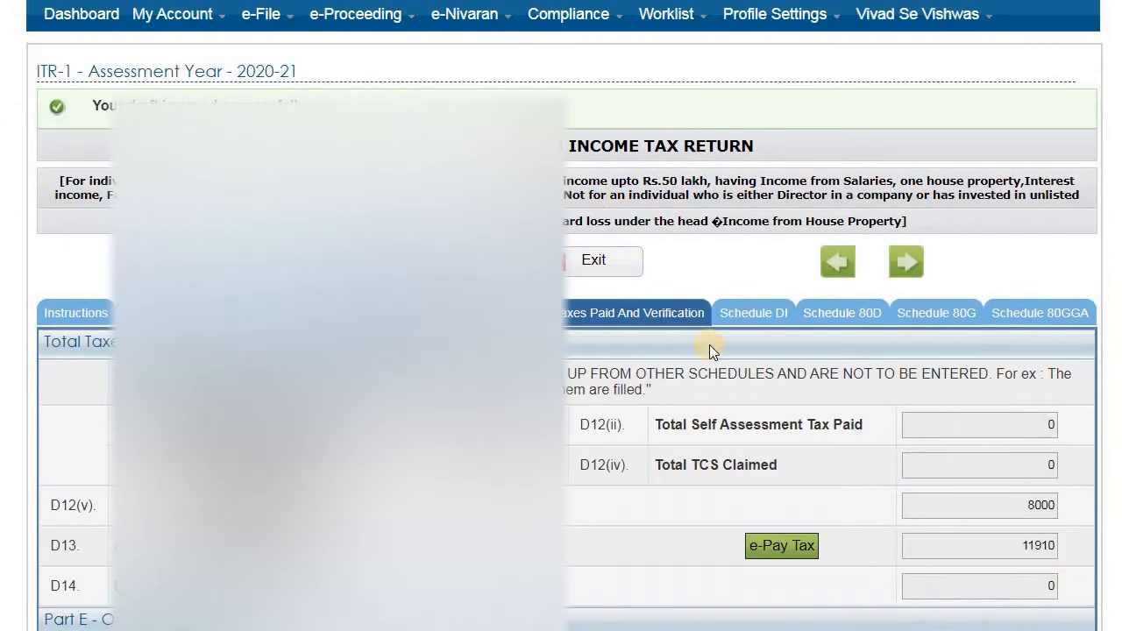
pyautogui.doubleClick(1045, 505)
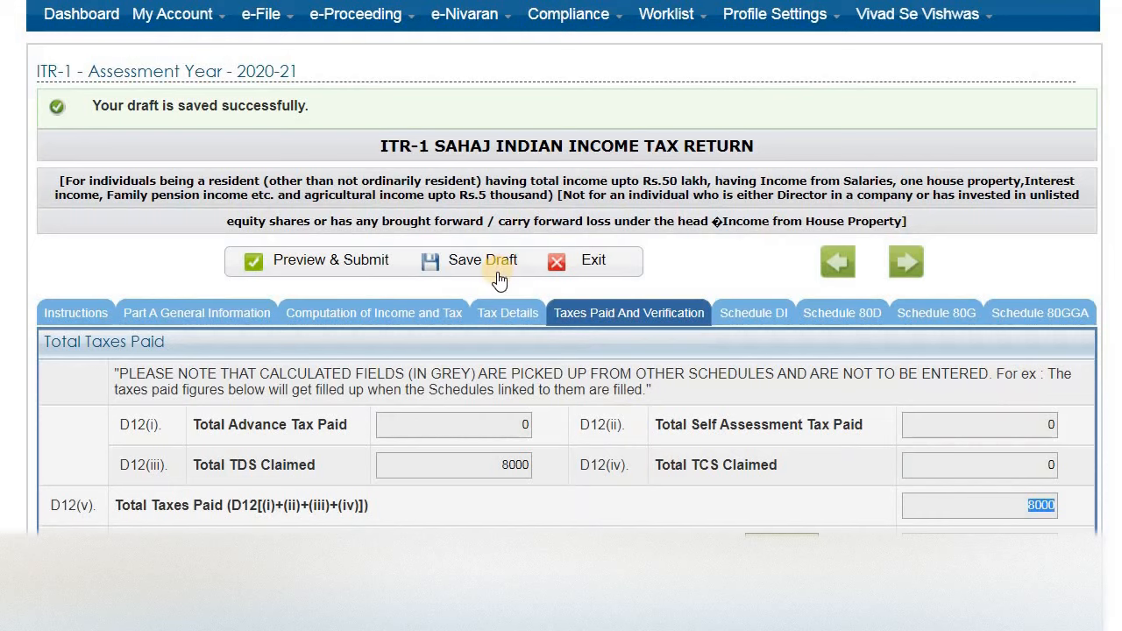
# Set the return's verification option to e-Verify later within 120 days from the date of filing
pyautogui.scroll(-3, 497, 270)
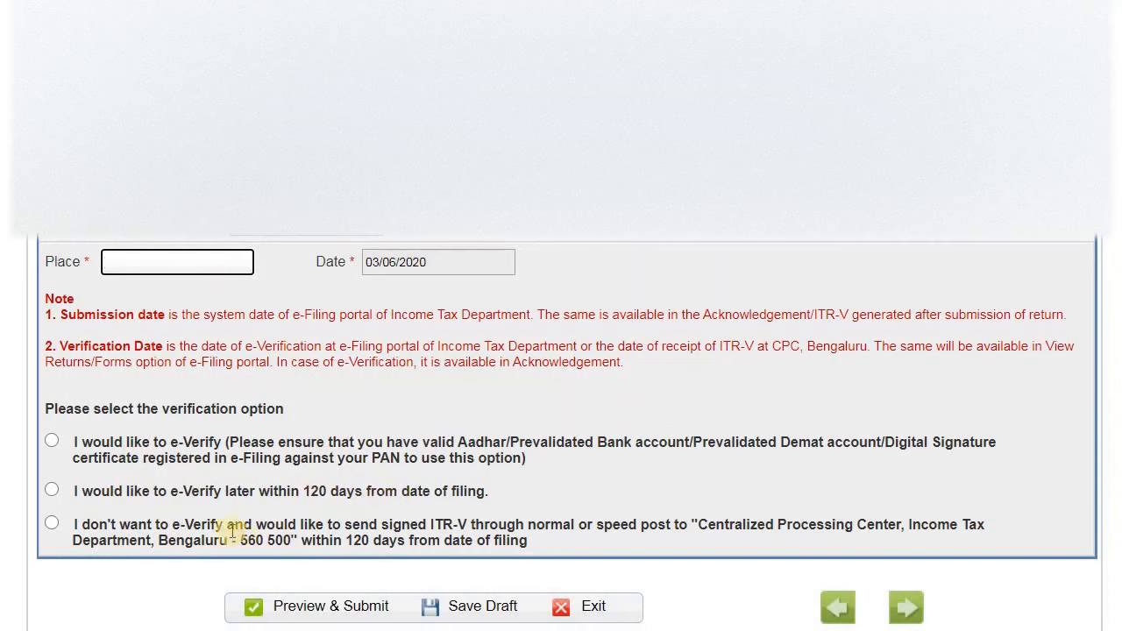
pyautogui.scroll(-1, 535, 543)
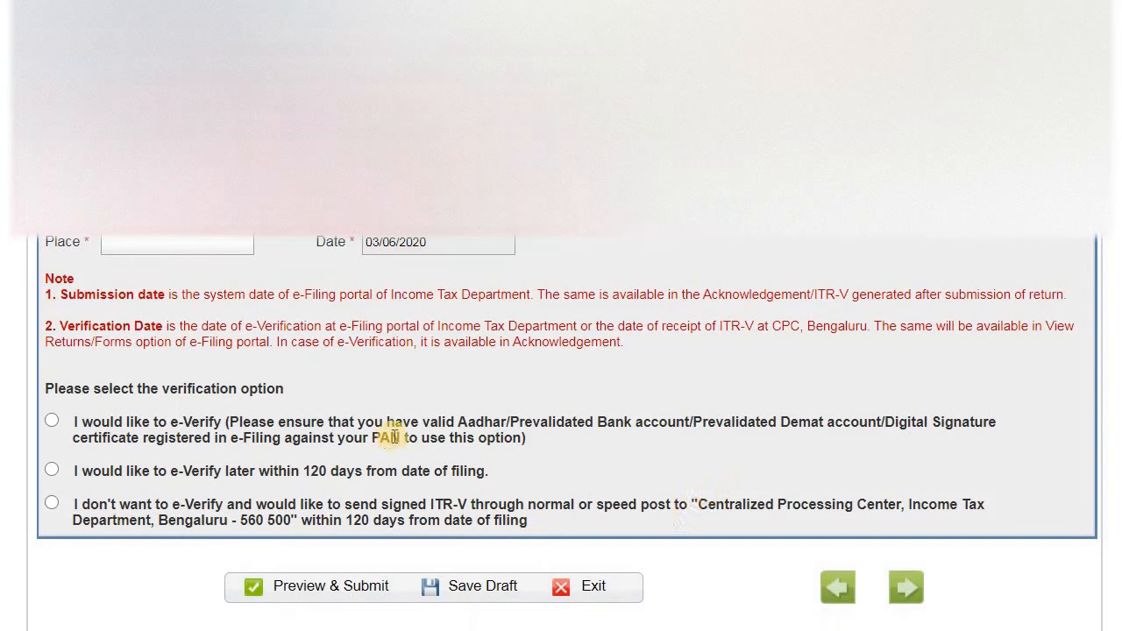
pyautogui.click(169, 242)
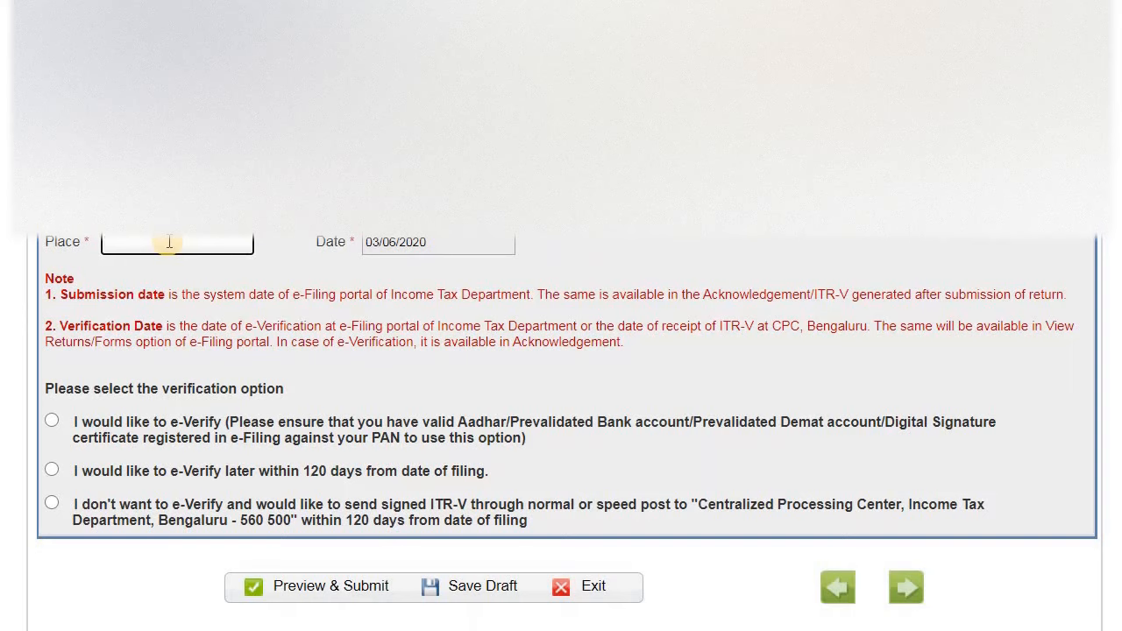
pyautogui.click(52, 420)
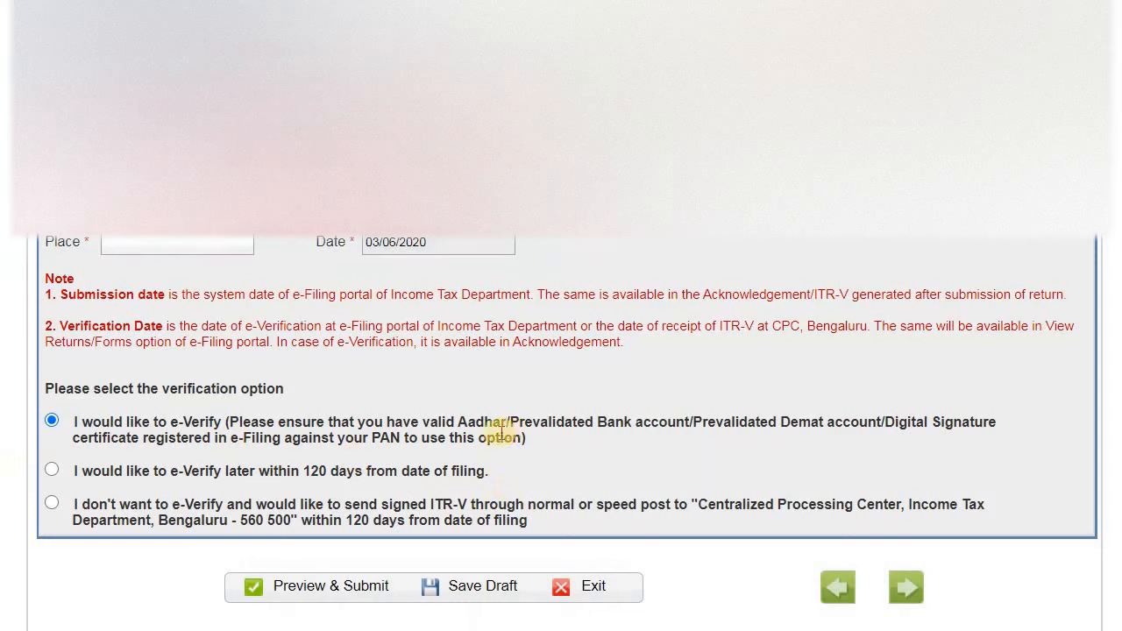
pyautogui.click(53, 469)
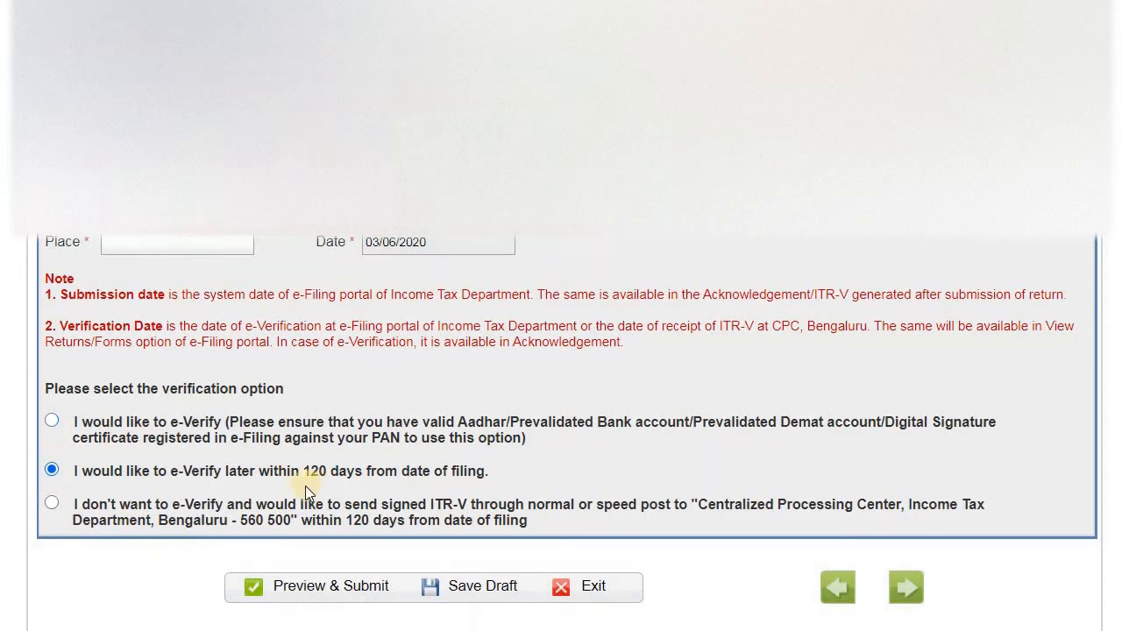